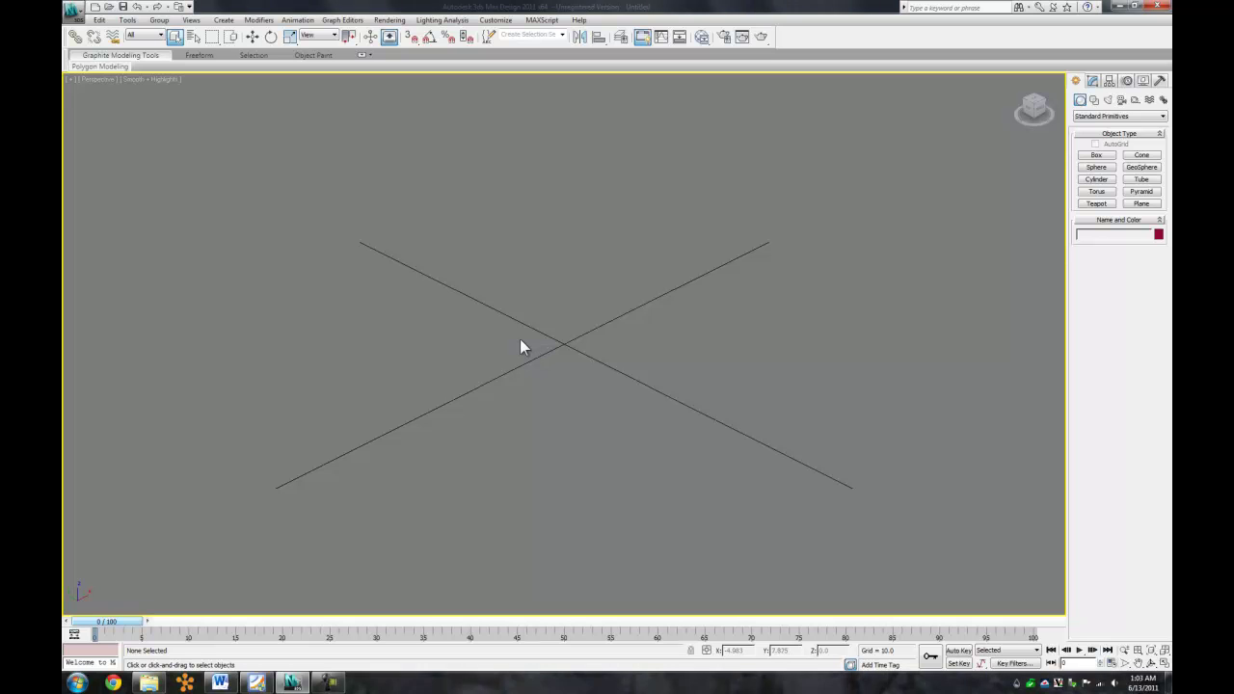
- Set up the spline Line tool with Corner initial type and Smooth drag type in a maximized Front viewport
{"action": "left_click", "coordinate": [1095, 101]}
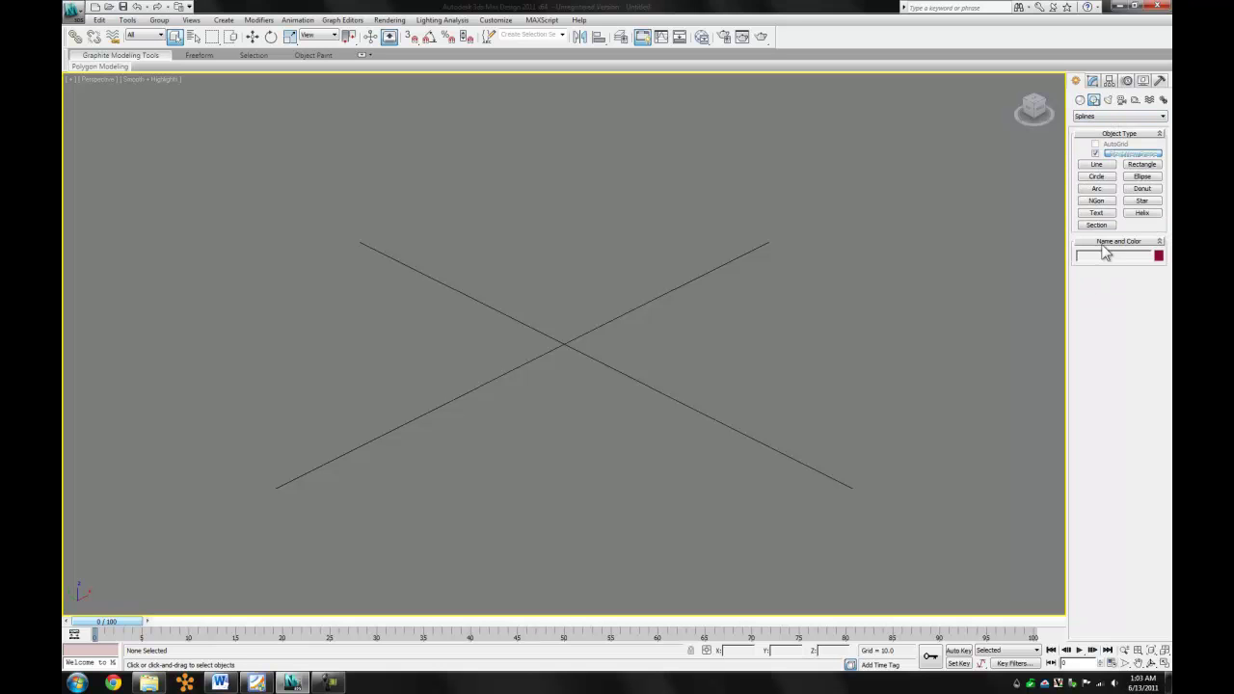
{"action": "left_click", "coordinate": [1099, 166]}
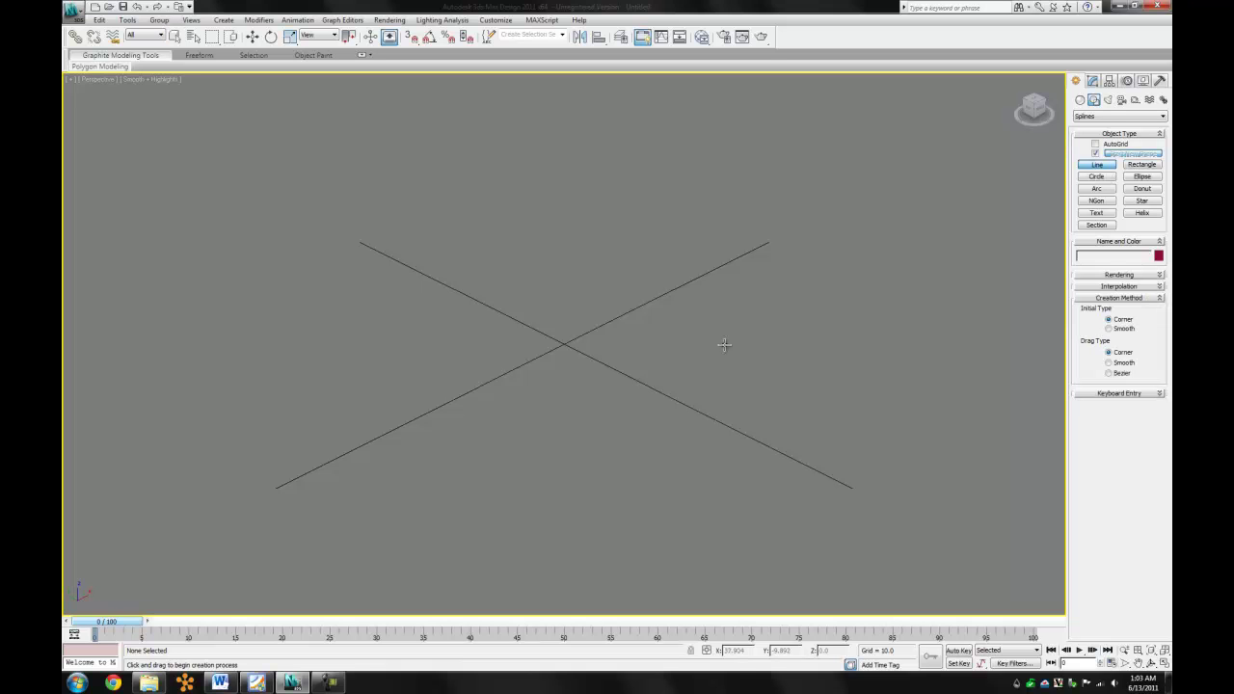
{"action": "key", "text": "alt+w"}
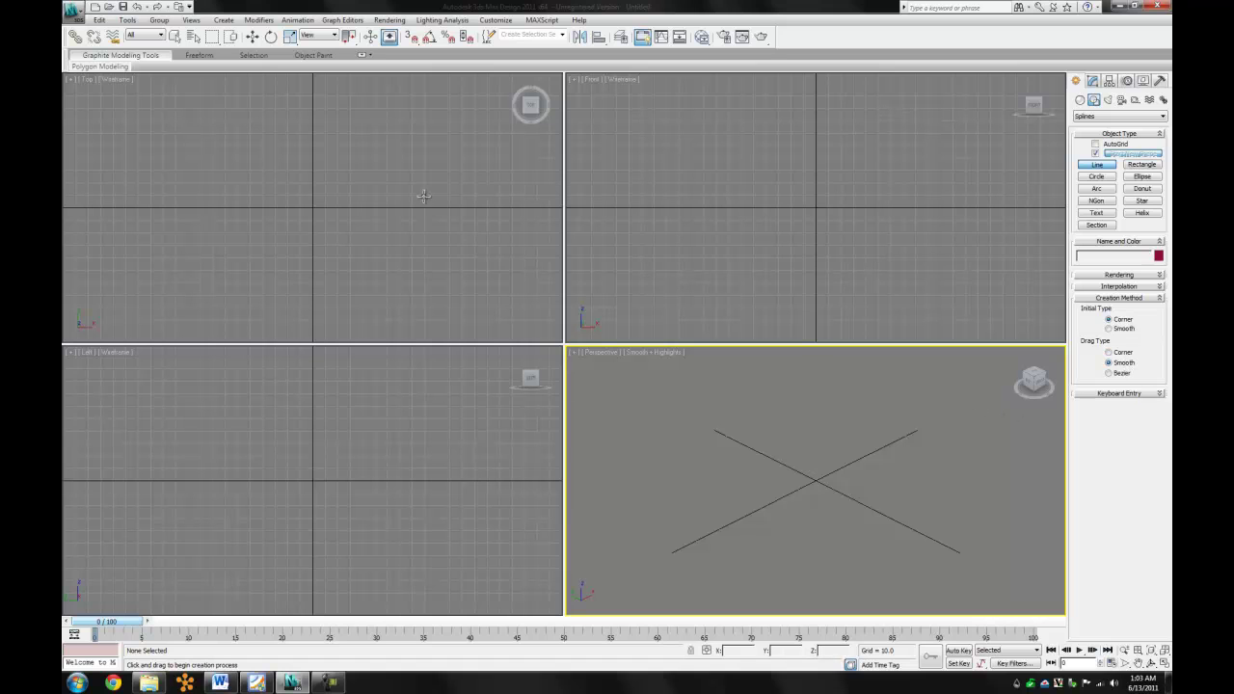
{"action": "left_click", "coordinate": [725, 169]}
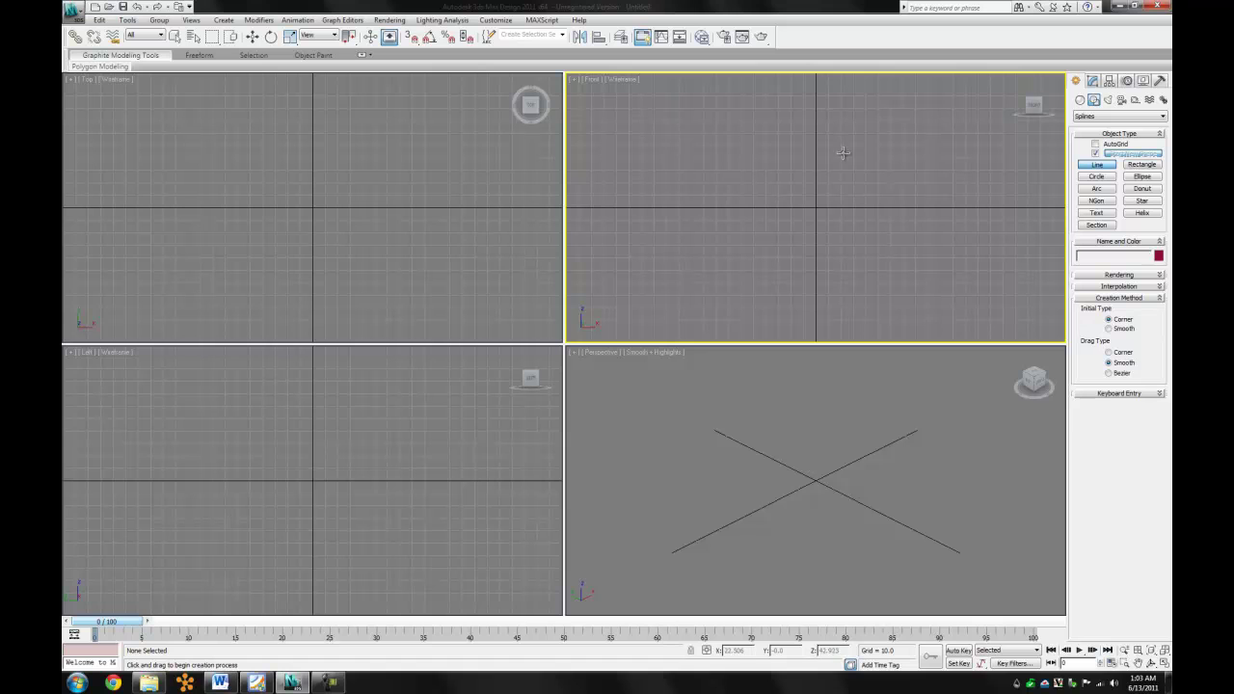
{"action": "key", "text": "alt+w"}
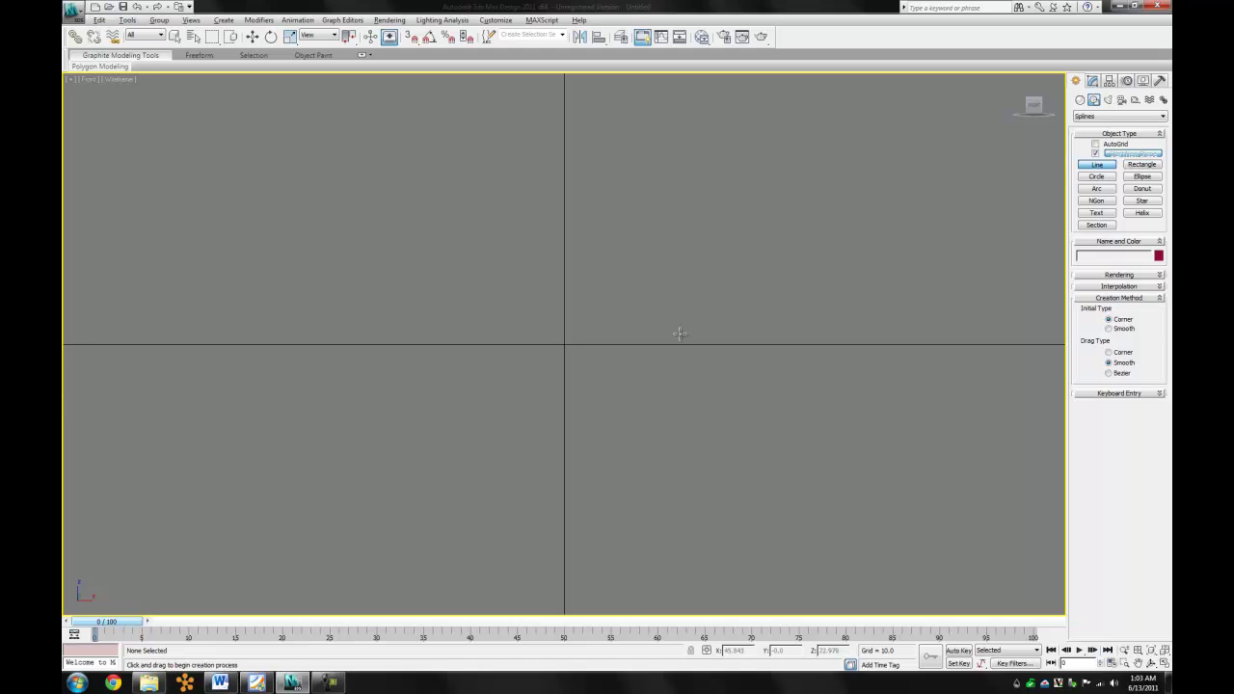
- Draw an open, smooth ten-point vase-like profile curve beside the vertical axis, ending with a wide base that turns back inward
{"action": "left_click", "coordinate": [702, 169]}
{"action": "left_click", "coordinate": [637, 187]}
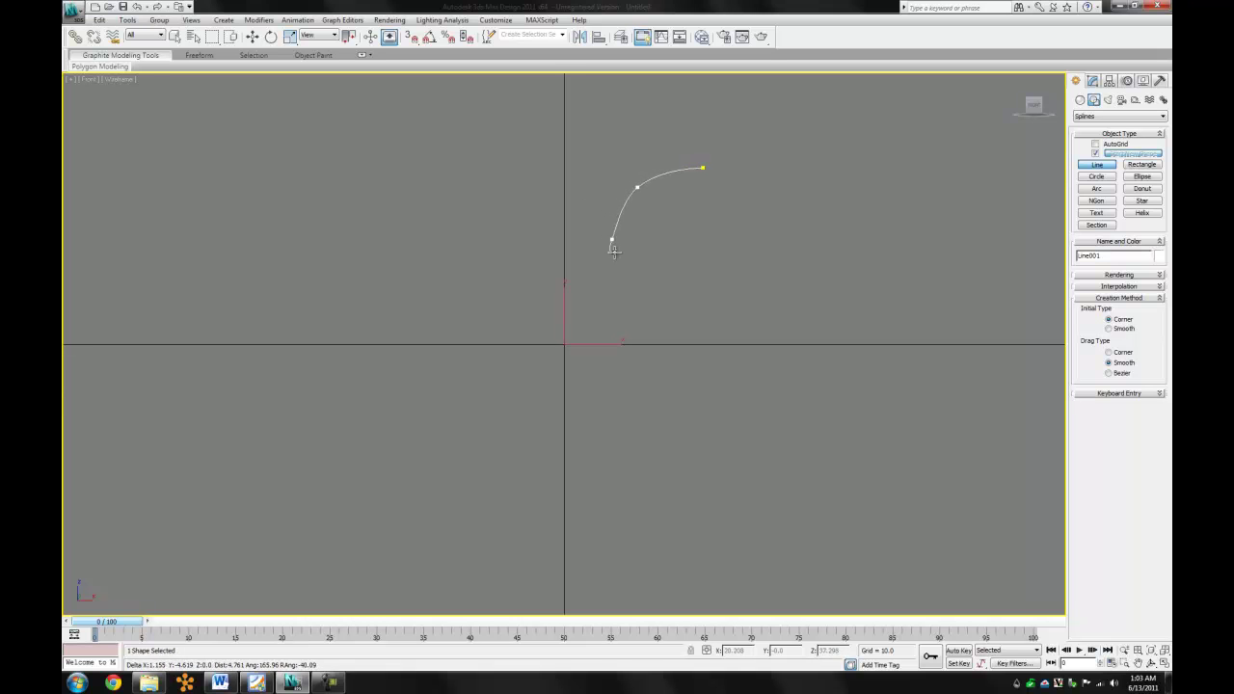
{"action": "left_click", "coordinate": [671, 323]}
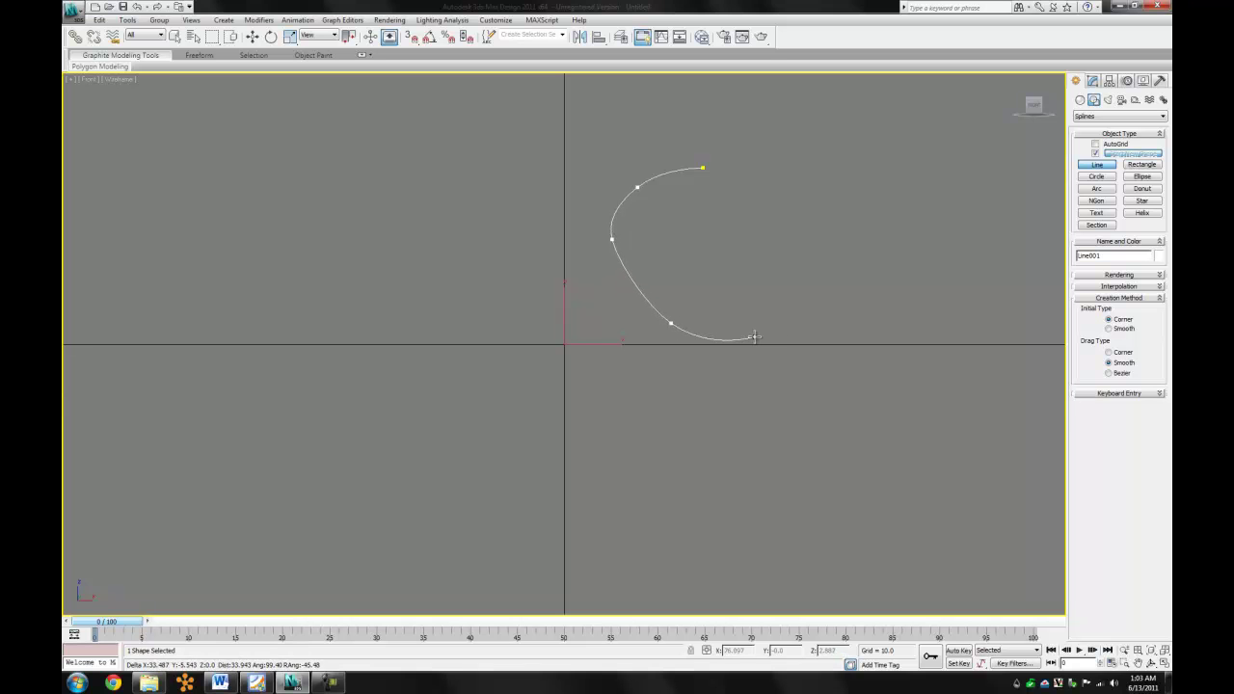
{"action": "left_click", "coordinate": [891, 387]}
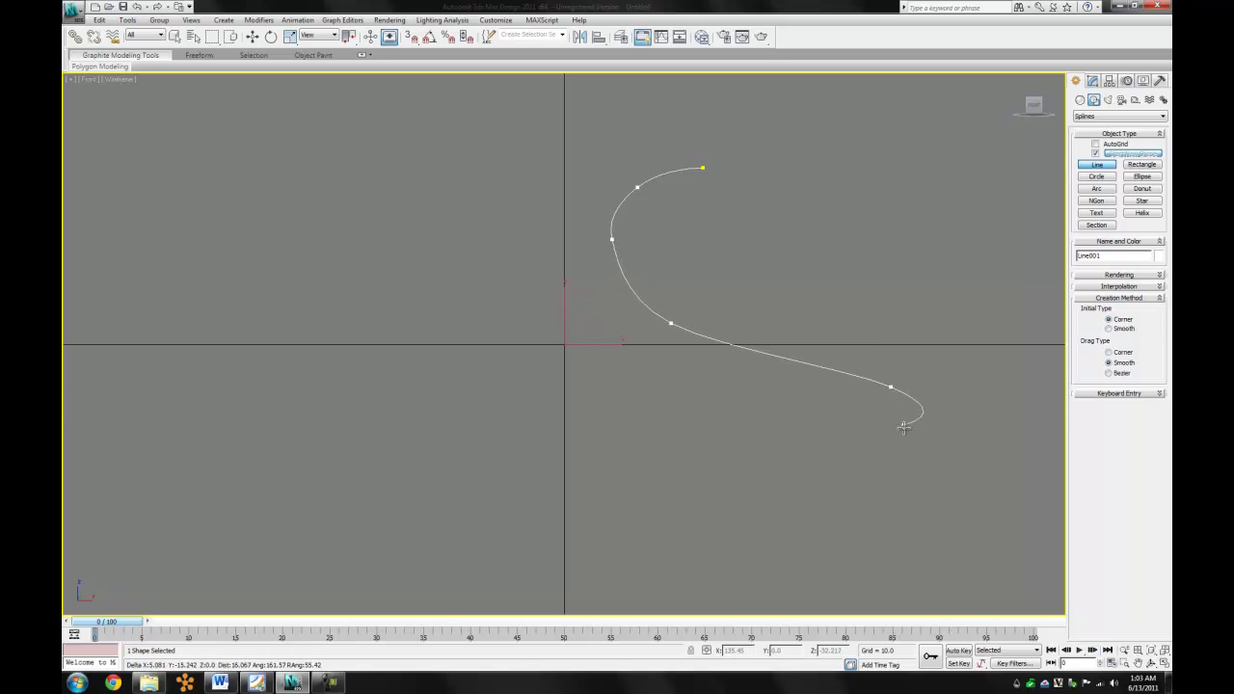
{"action": "left_click", "coordinate": [812, 525]}
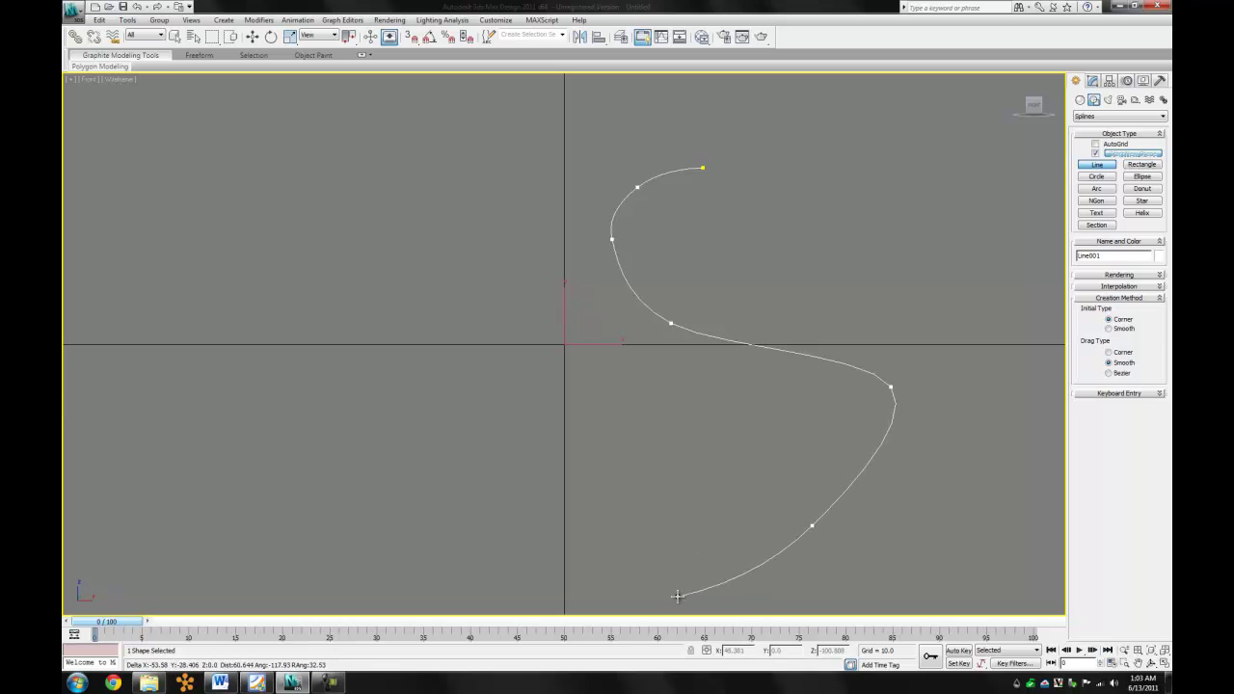
{"action": "scroll", "coordinate": [565, 399], "scroll_direction": "down", "scroll_amount": 3}
{"action": "left_click", "coordinate": [619, 439]}
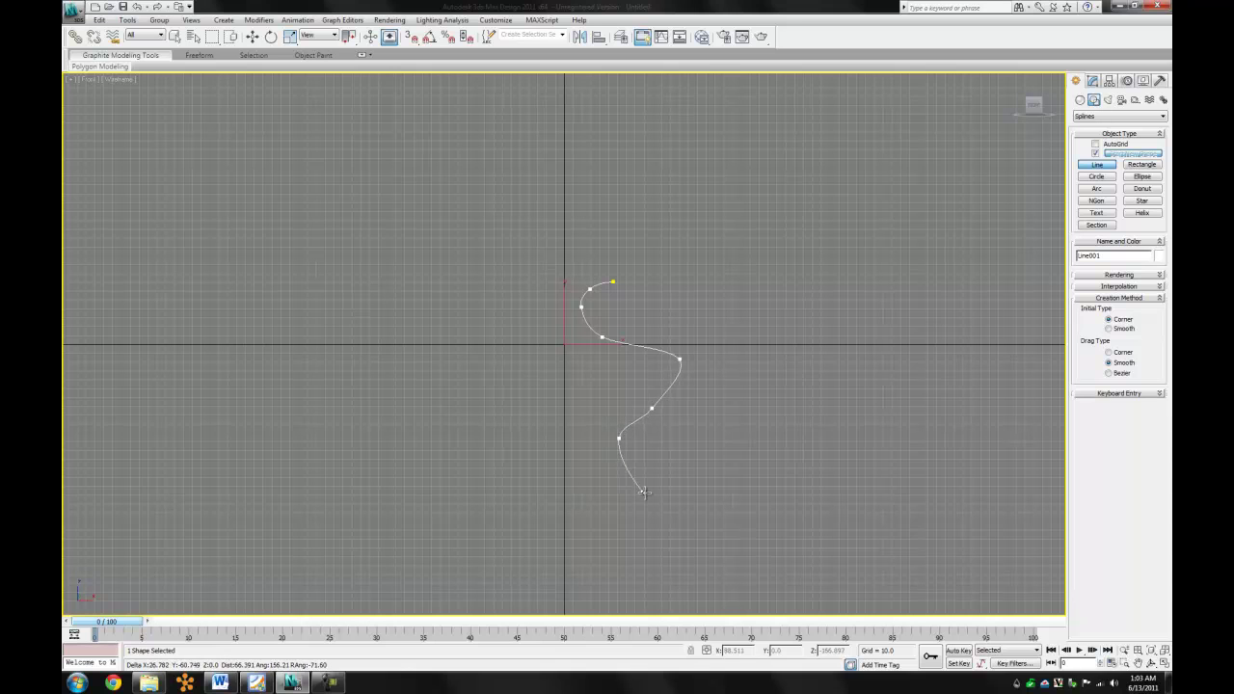
{"action": "left_click", "coordinate": [653, 499]}
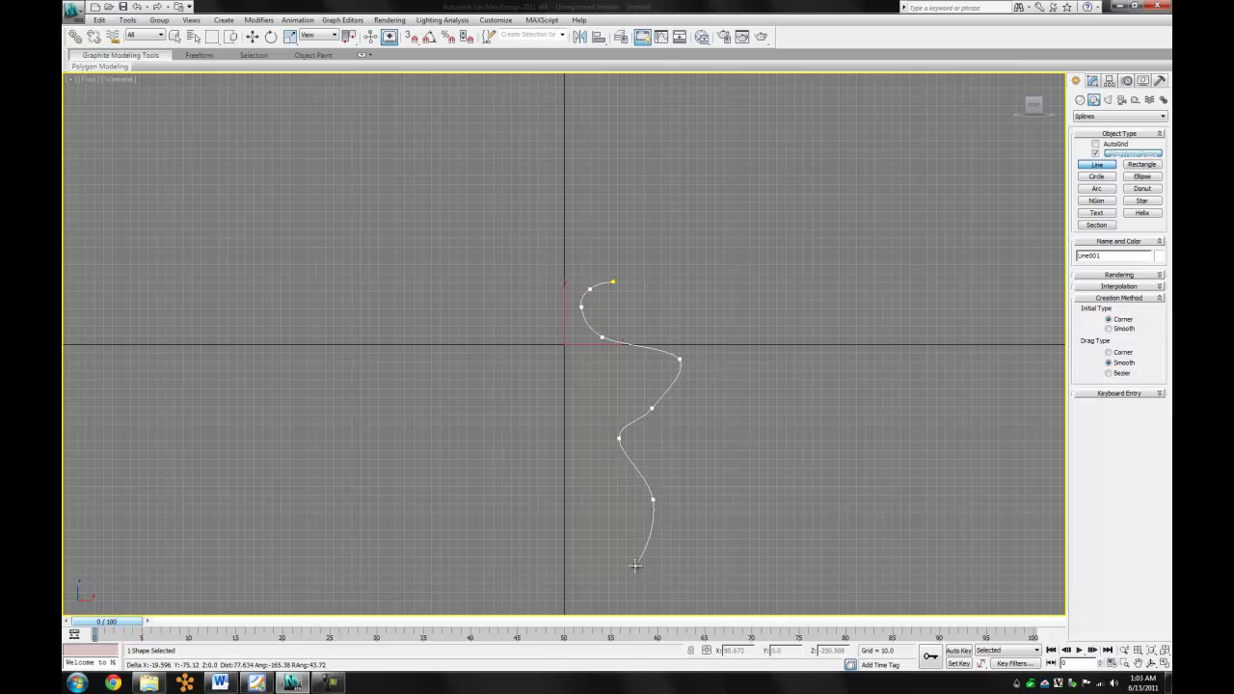
{"action": "left_click", "coordinate": [719, 521]}
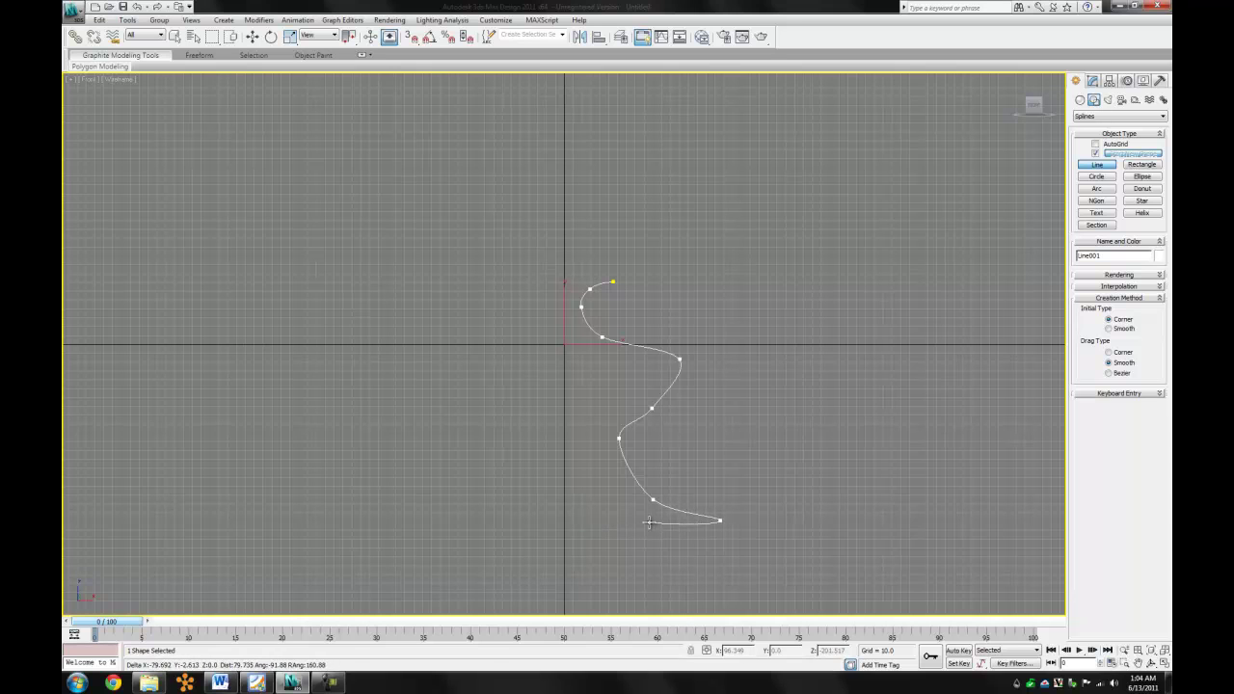
{"action": "left_click", "coordinate": [592, 527]}
{"action": "right_click", "coordinate": [592, 527]}
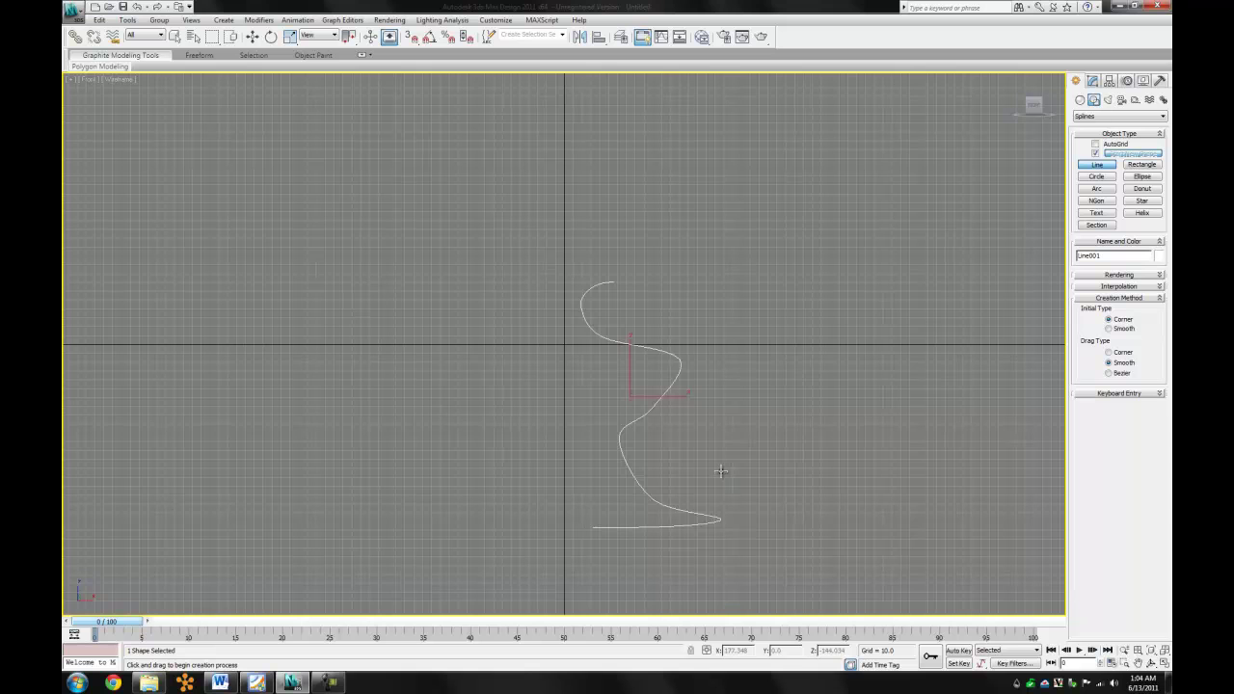
- Examine the whole profile curve in the Front view and from an angle in the maximized Perspective view
{"action": "scroll", "coordinate": [696, 436], "scroll_direction": "up", "scroll_amount": 2}
{"action": "middle_click_drag", "start_coordinate": [756, 499], "coordinate": [747, 438]}
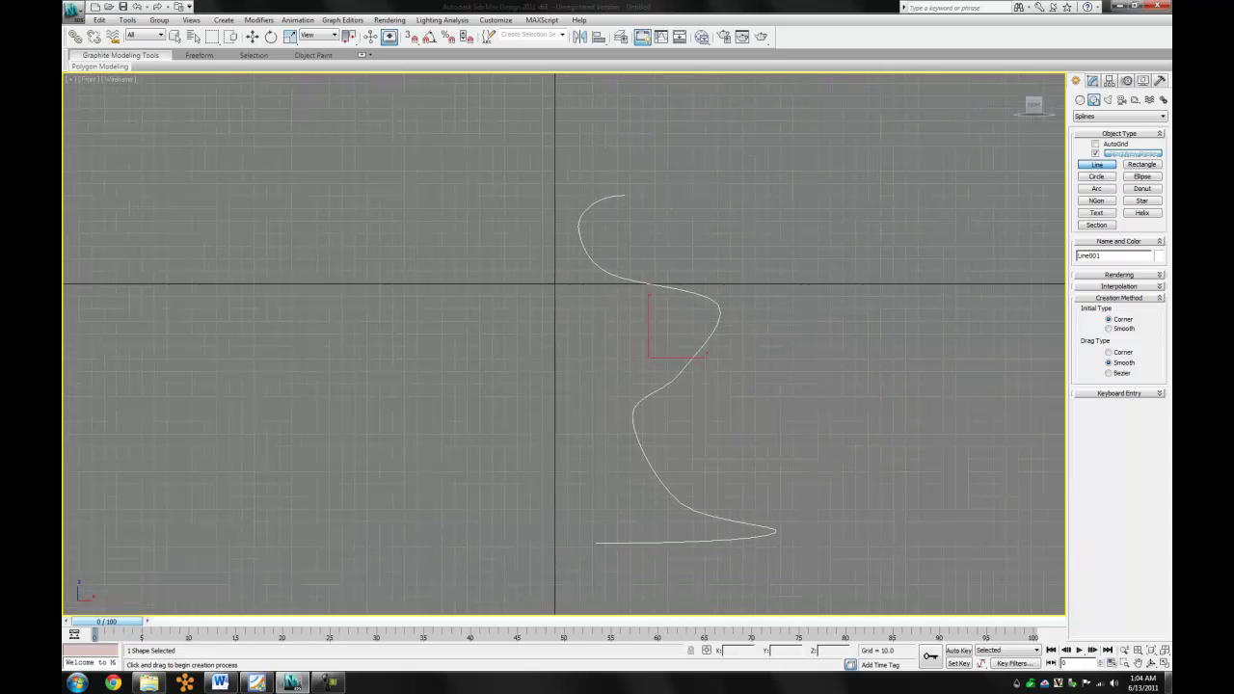
{"action": "left_click", "coordinate": [1164, 652]}
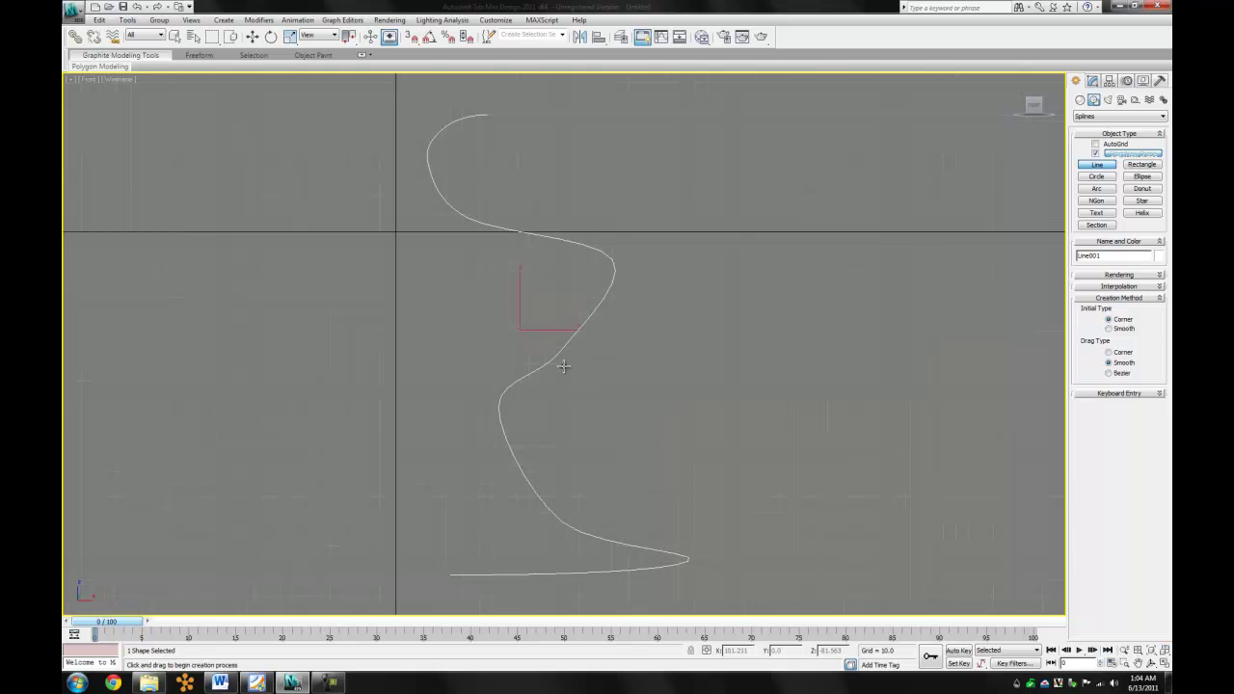
{"action": "key", "text": "alt+w"}
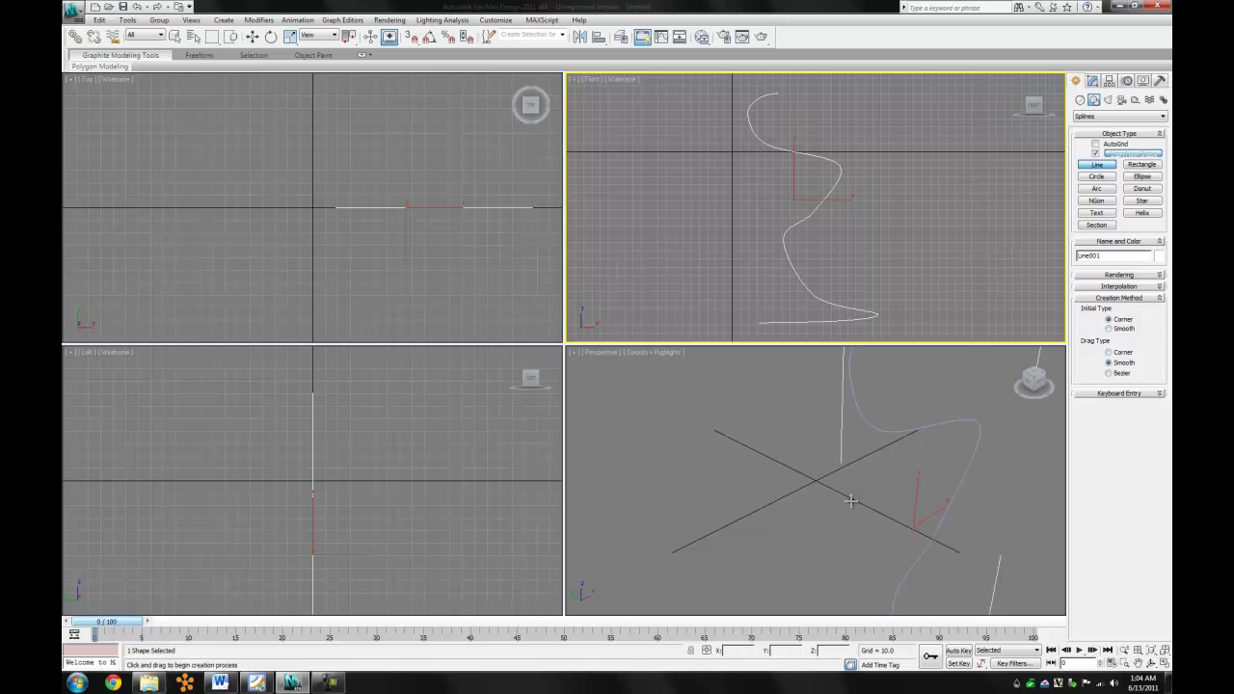
{"action": "scroll", "coordinate": [697, 447], "scroll_direction": "down", "scroll_amount": 5}
{"action": "middle_click_drag", "start_coordinate": [923, 522], "coordinate": [930, 495]}
{"action": "key", "text": "alt+w"}
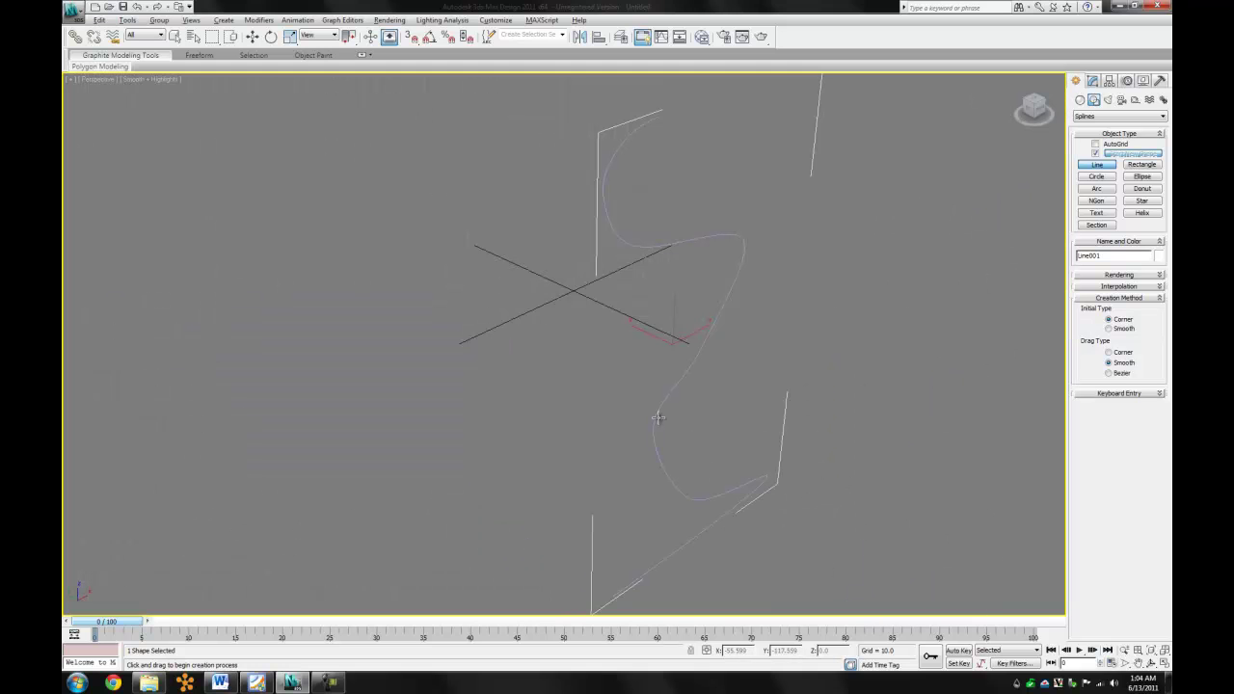
{"action": "left_click", "coordinate": [1152, 664]}
{"action": "mouse_move", "coordinate": [581, 353]}
{"action": "left_mouse_down"}
{"action": "mouse_move", "coordinate": [566, 338]}
{"action": "mouse_move", "coordinate": [598, 325]}
{"action": "mouse_move", "coordinate": [559, 330]}
{"action": "mouse_move", "coordinate": [547, 278]}
{"action": "mouse_move", "coordinate": [518, 315]}
{"action": "mouse_move", "coordinate": [526, 342]}
{"action": "mouse_move", "coordinate": [568, 347]}
{"action": "left_mouse_up"}
{"action": "right_click", "coordinate": [643, 329]}
- Apply the Lathe modifier to the profile curve and hide the grid in the Perspective view
{"action": "left_click", "coordinate": [1094, 81]}
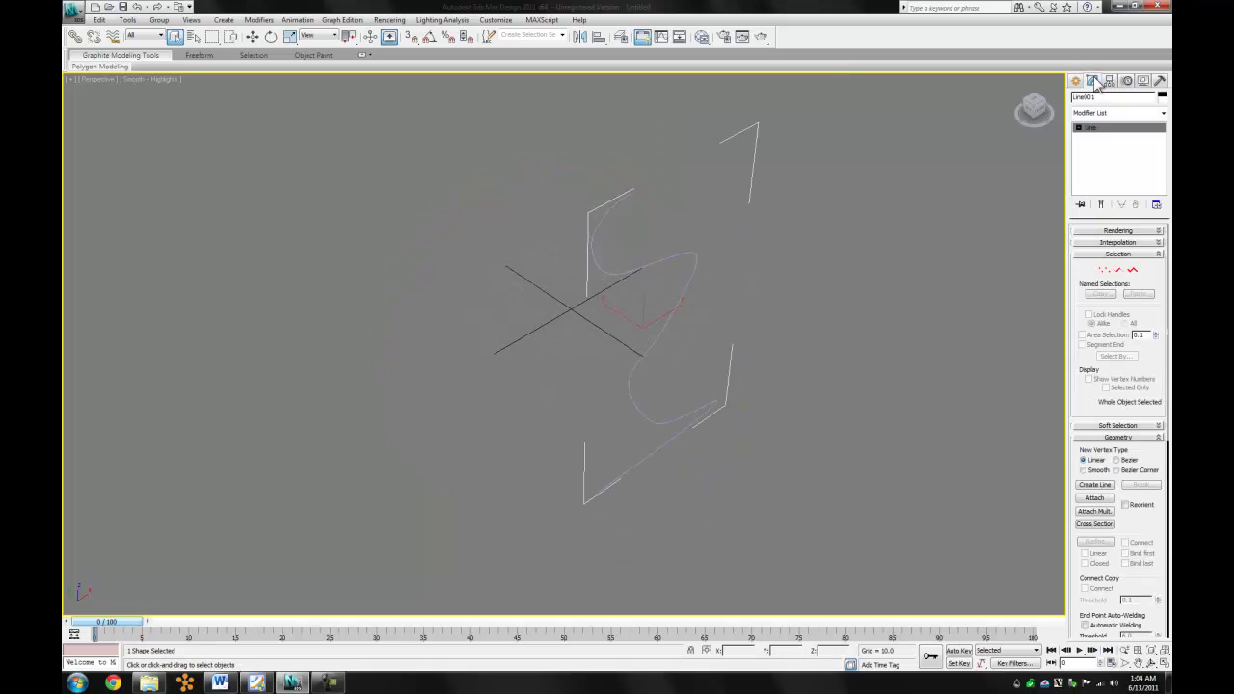
{"action": "left_click", "coordinate": [1163, 114]}
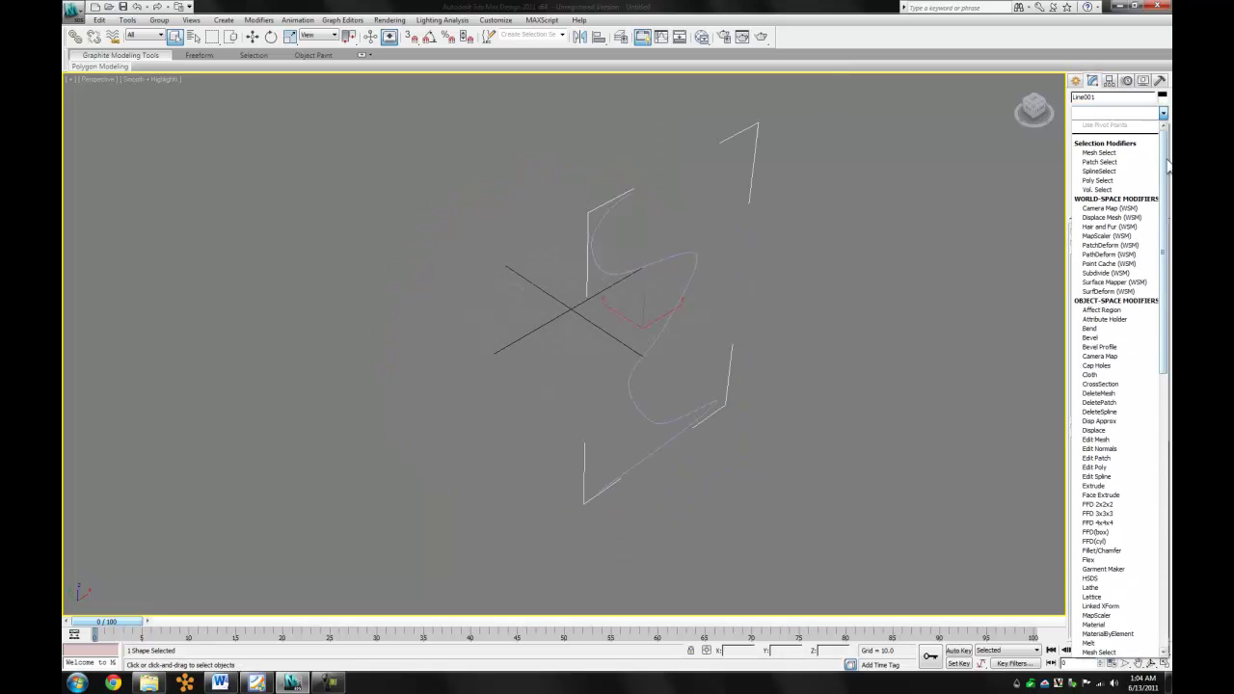
{"action": "scroll", "coordinate": [1114, 291], "scroll_direction": "down", "scroll_amount": 11}
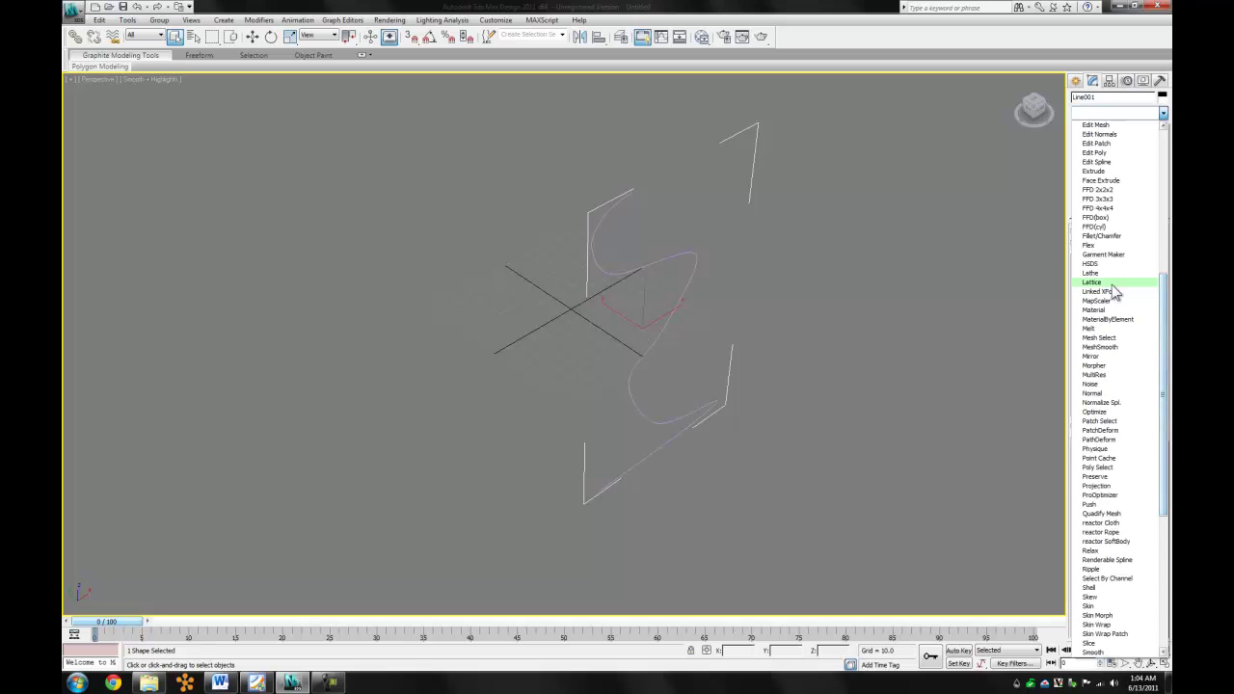
{"action": "left_click", "coordinate": [1092, 273]}
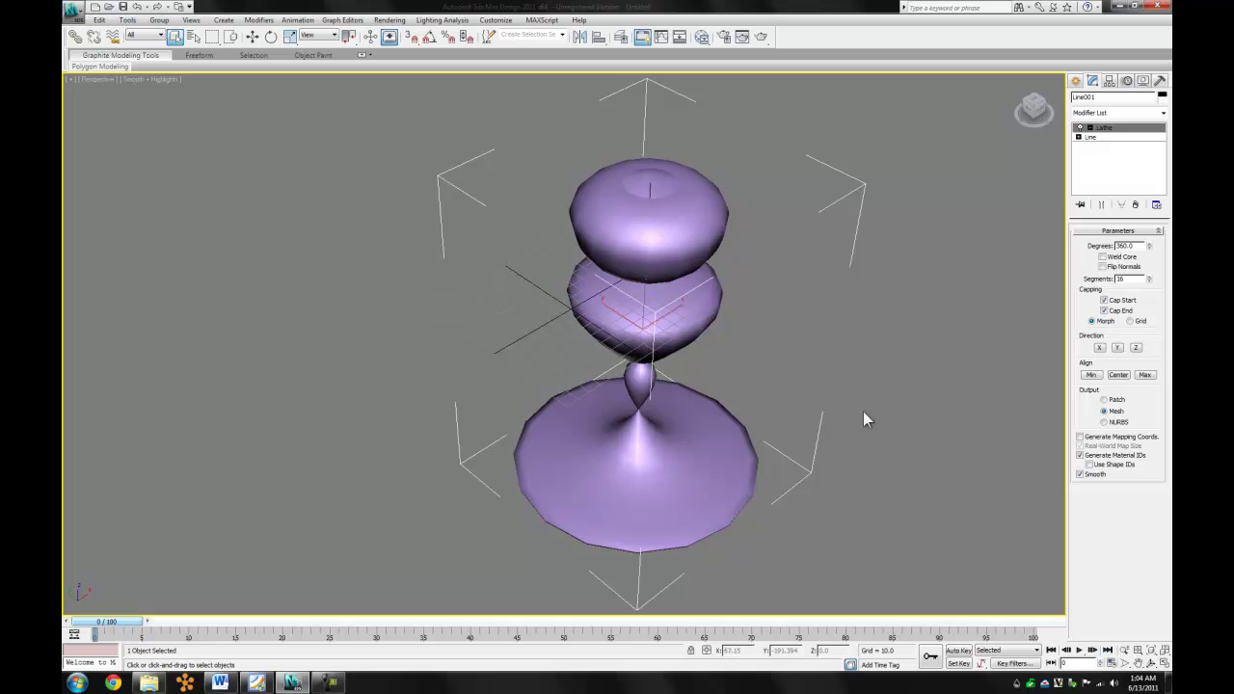
{"action": "left_click", "coordinate": [1151, 664]}
{"action": "mouse_move", "coordinate": [642, 394]}
{"action": "left_mouse_down"}
{"action": "mouse_move", "coordinate": [675, 396]}
{"action": "mouse_move", "coordinate": [614, 386]}
{"action": "mouse_move", "coordinate": [630, 378]}
{"action": "left_mouse_up"}
{"action": "key", "text": "g"}
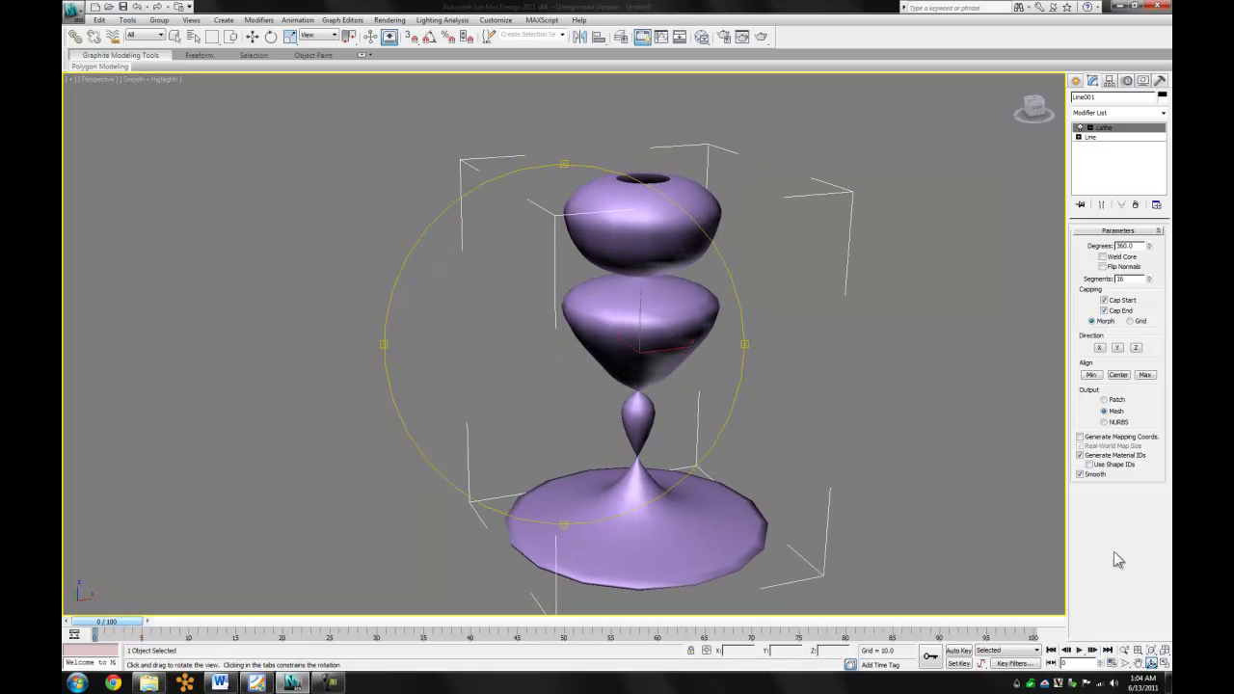
- Compare the Min, Center and Max alignments of the lathe and keep Min
{"action": "left_click", "coordinate": [1093, 375]}
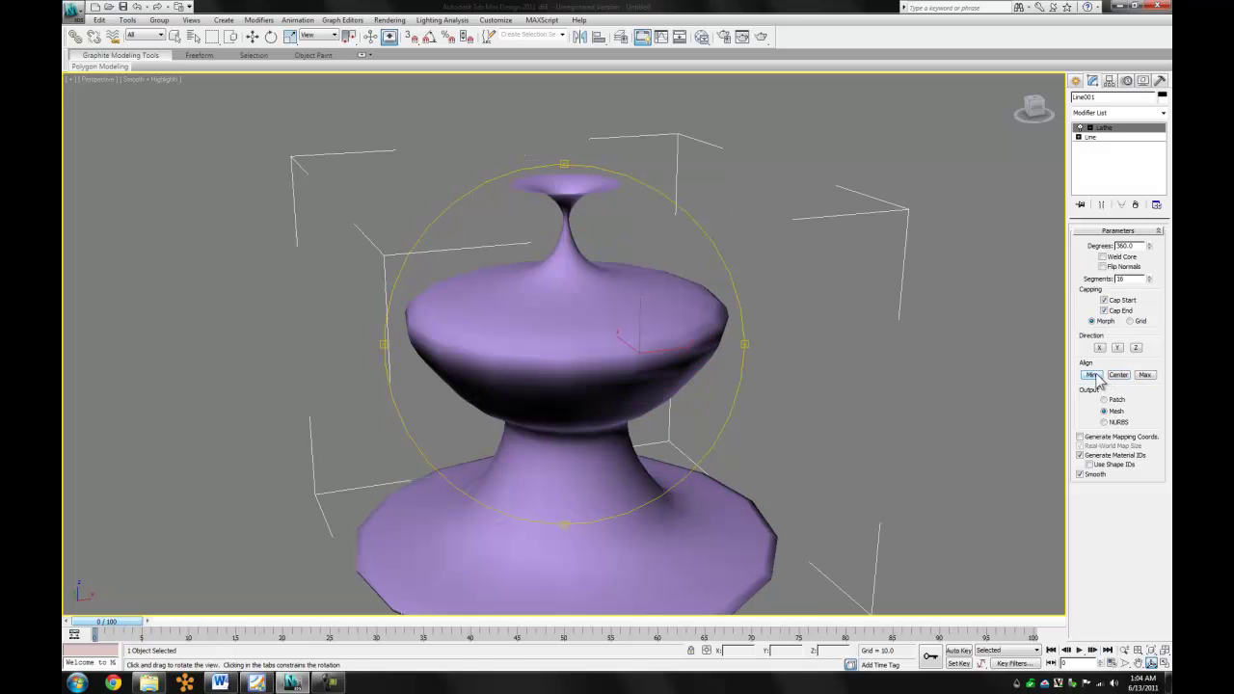
{"action": "left_click_drag", "start_coordinate": [712, 391], "coordinate": [610, 375]}
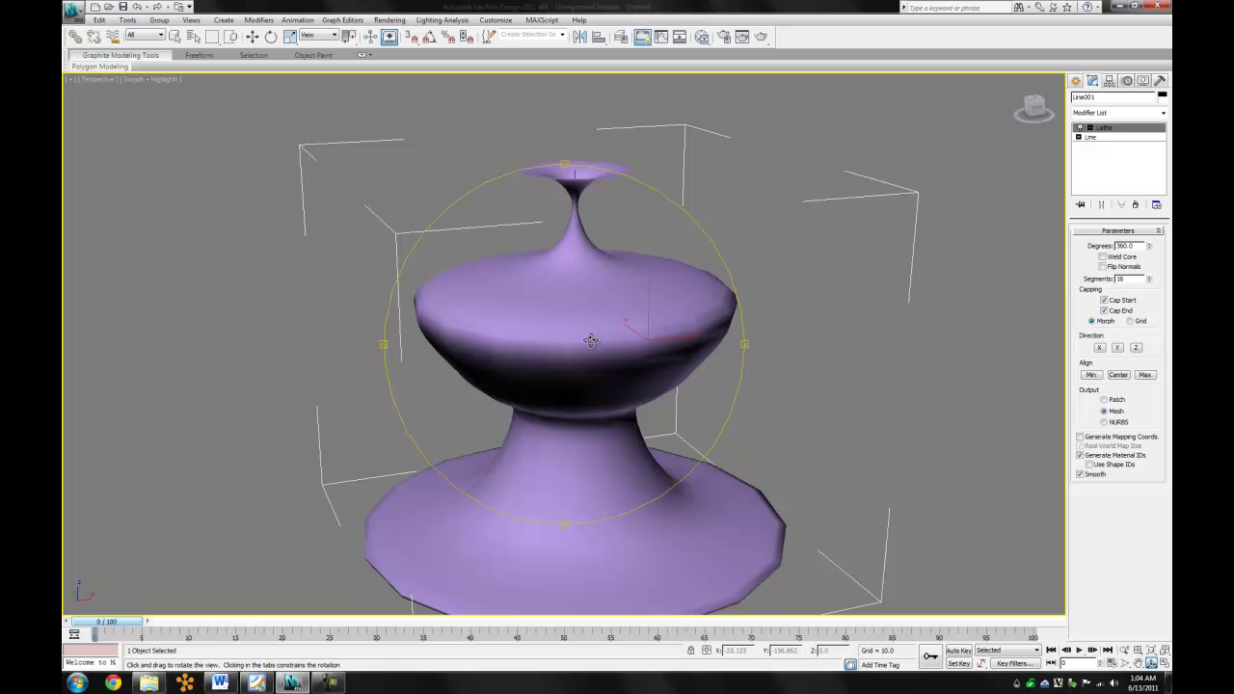
{"action": "left_click", "coordinate": [1118, 374]}
{"action": "left_click", "coordinate": [1145, 375]}
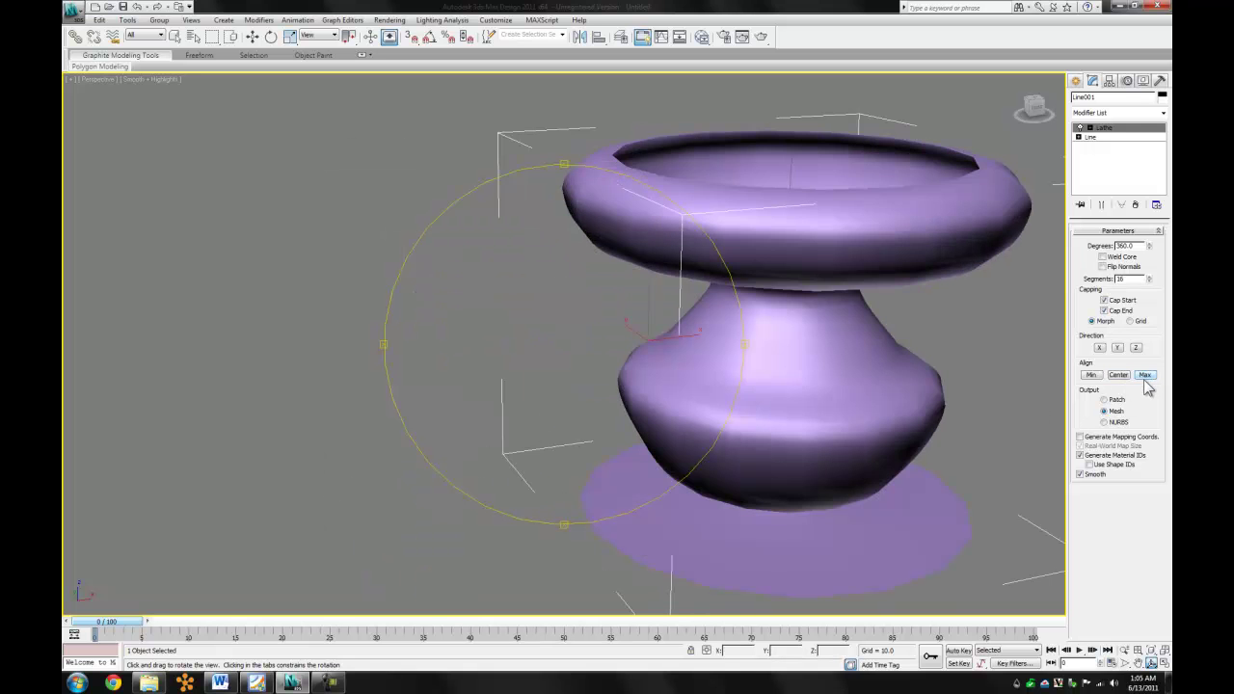
{"action": "left_click", "coordinate": [1125, 377]}
{"action": "left_click", "coordinate": [1090, 375]}
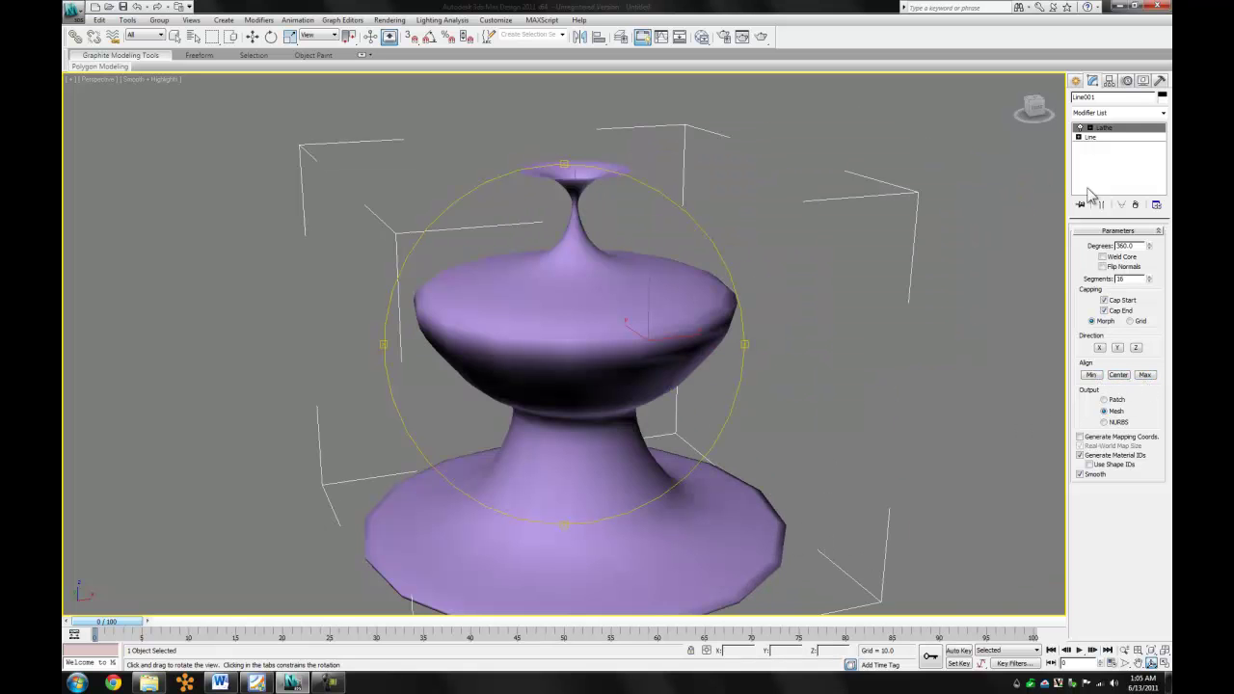
- Compare the base Line curve with the lathed result by alternating between the two modifier stack levels
{"action": "left_click", "coordinate": [1093, 139]}
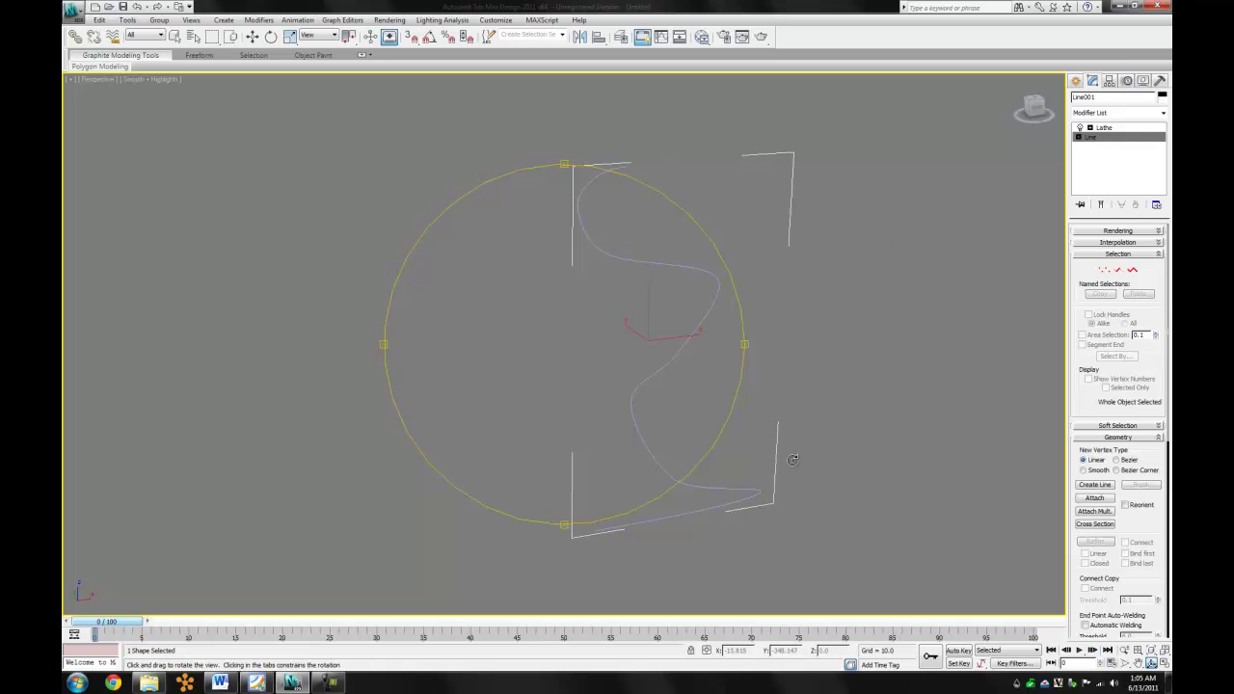
{"action": "left_click", "coordinate": [1114, 129]}
{"action": "left_click", "coordinate": [1114, 138]}
{"action": "left_click", "coordinate": [1114, 128]}
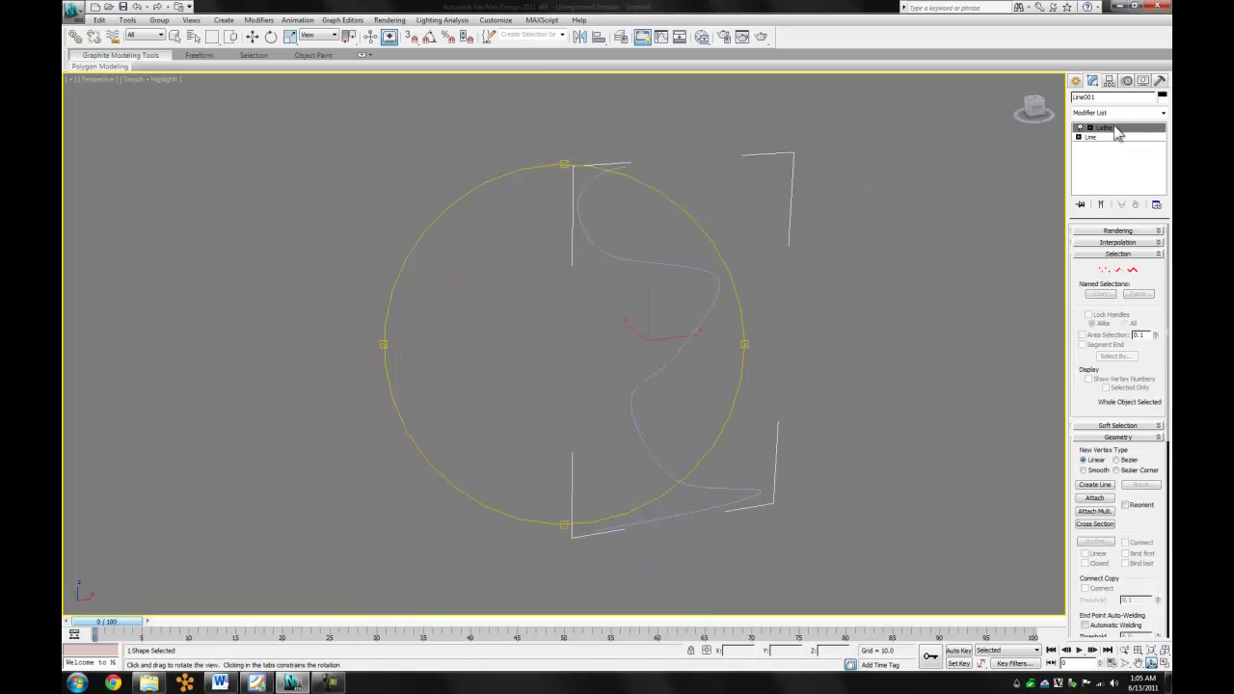
{"action": "left_click", "coordinate": [1128, 137]}
{"action": "left_click", "coordinate": [1124, 131]}
{"action": "left_click", "coordinate": [1122, 138]}
{"action": "left_click", "coordinate": [1117, 128]}
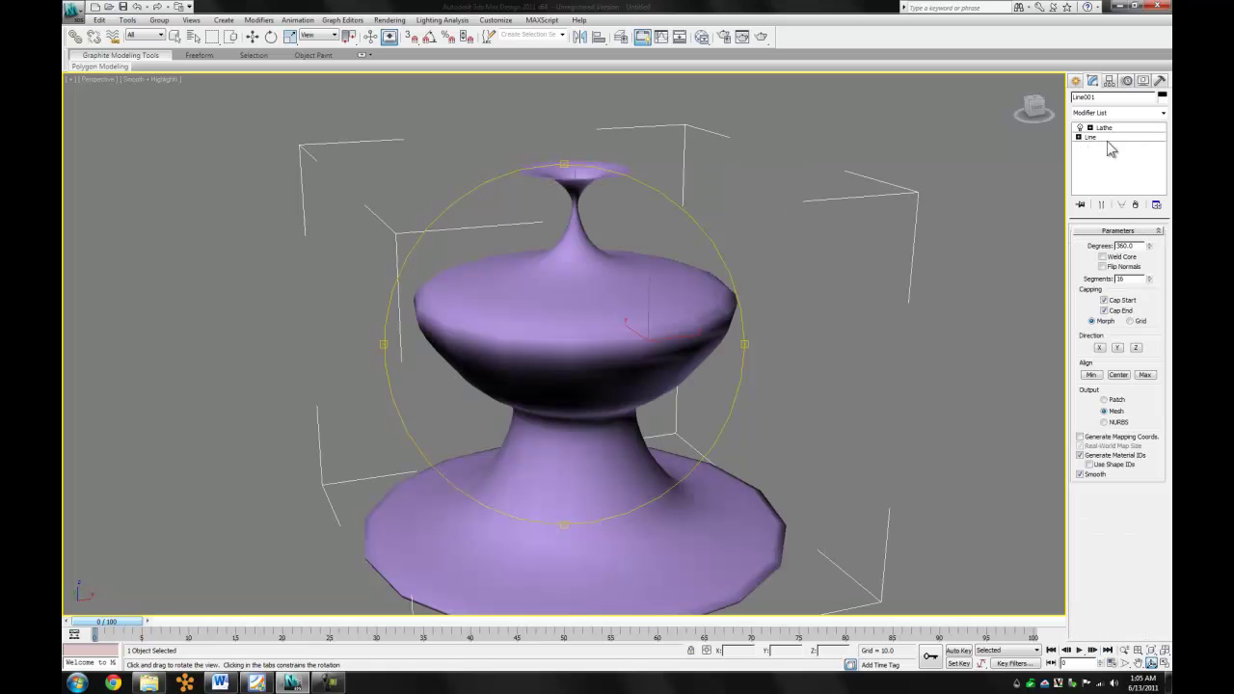
- At the line's Vertex level, move the fourth vertex from the top down and slightly outward in the Front view, to about X 52.6, Z -45
{"action": "left_click", "coordinate": [1087, 137]}
{"action": "left_click", "coordinate": [1080, 137]}
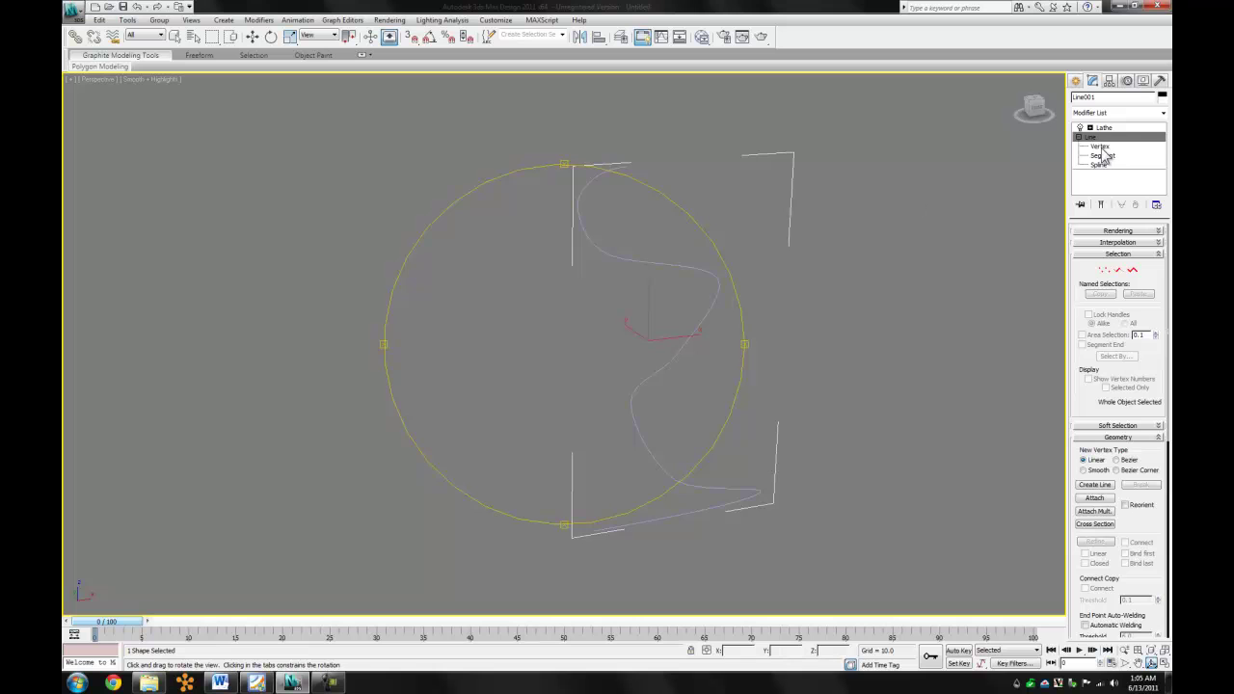
{"action": "key", "text": "1"}
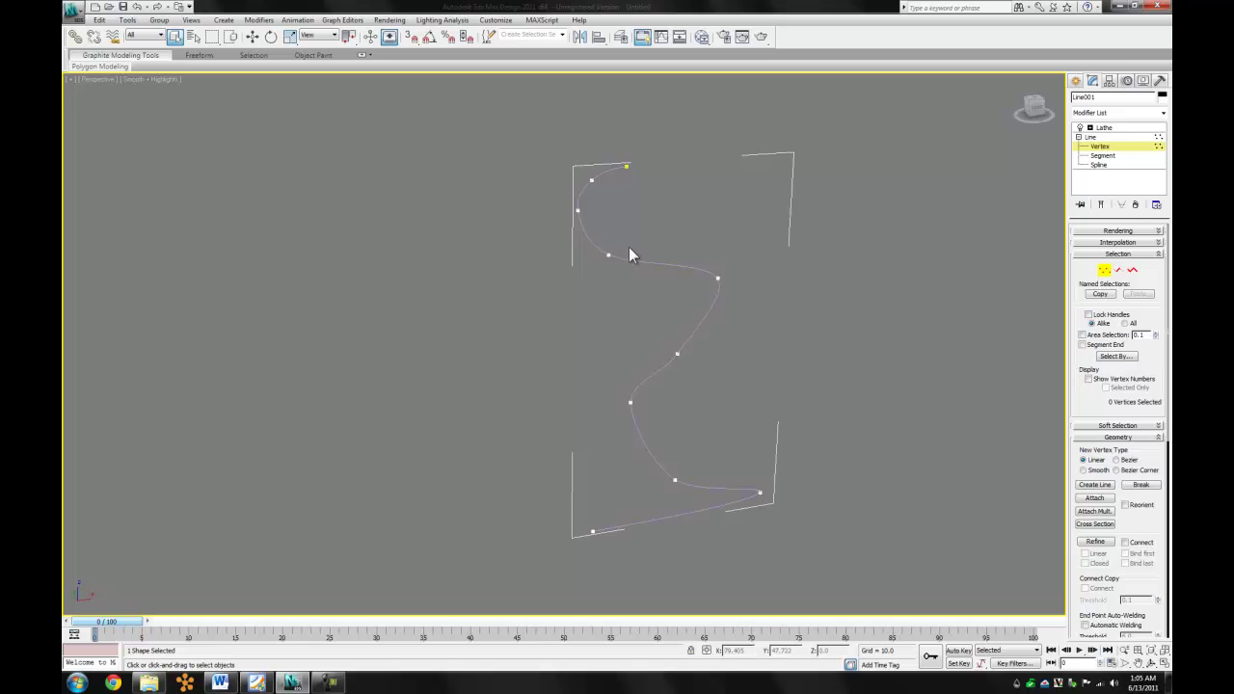
{"action": "left_click_drag", "start_coordinate": [1145, 537], "coordinate": [1085, 191]}
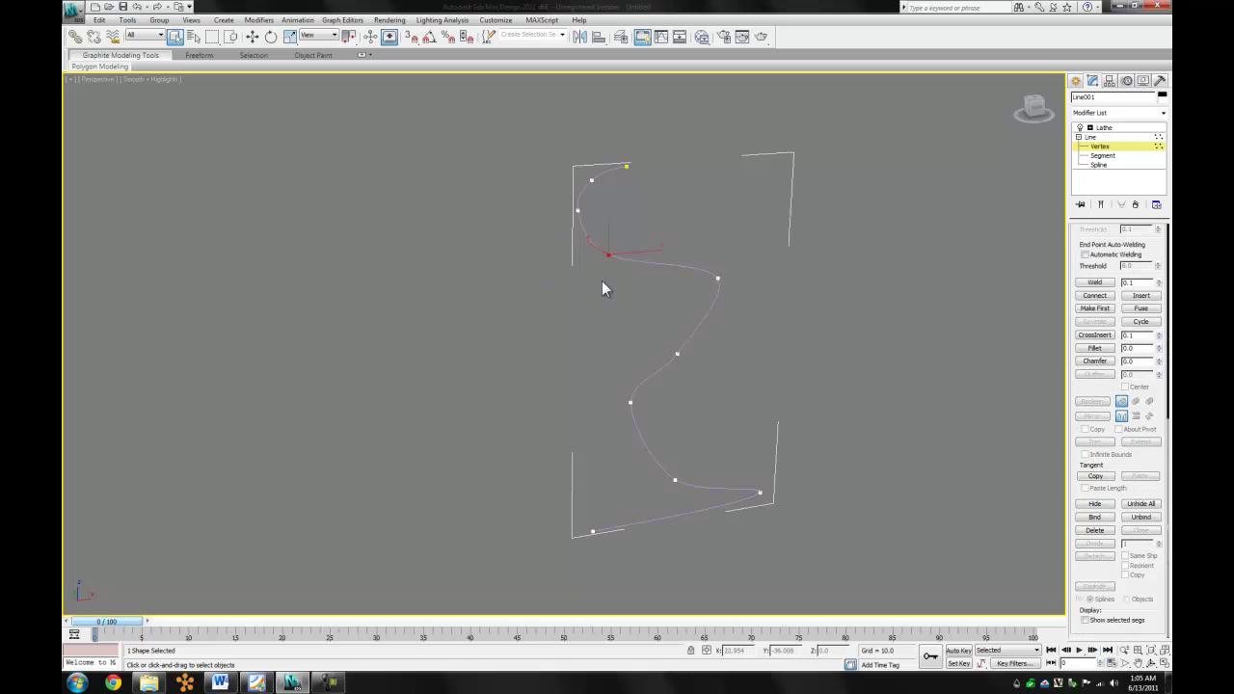
{"action": "key", "text": "alt+w"}
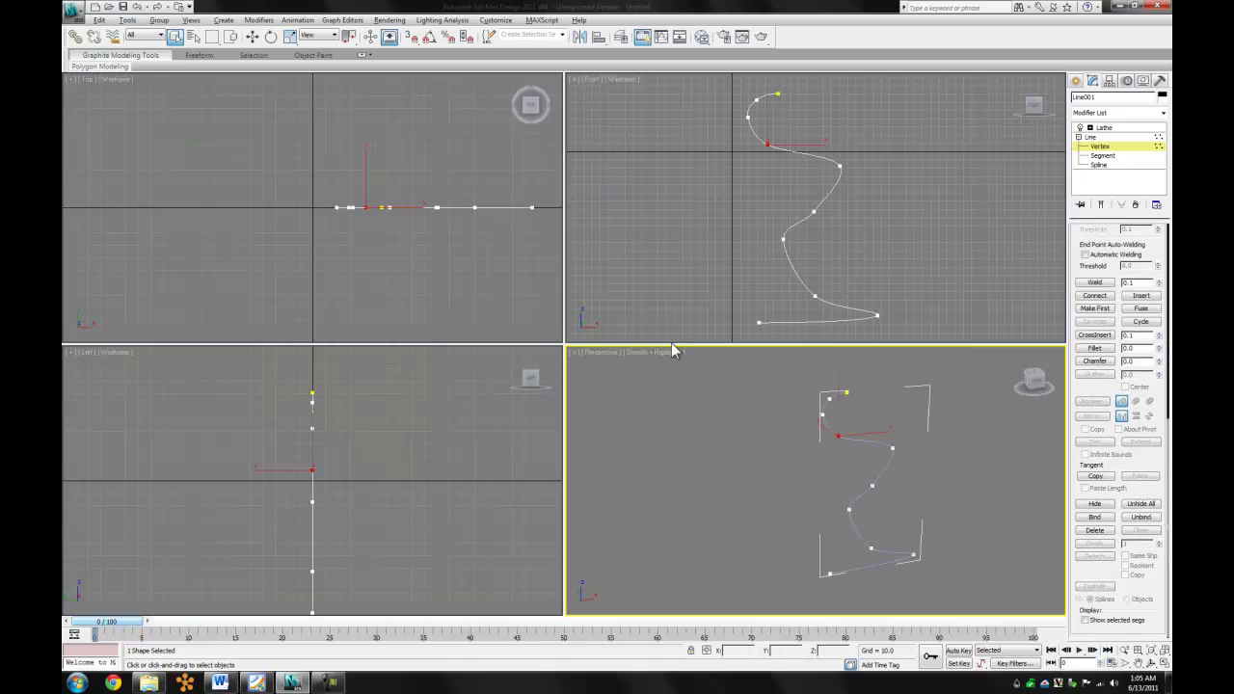
{"action": "right_click", "coordinate": [684, 220]}
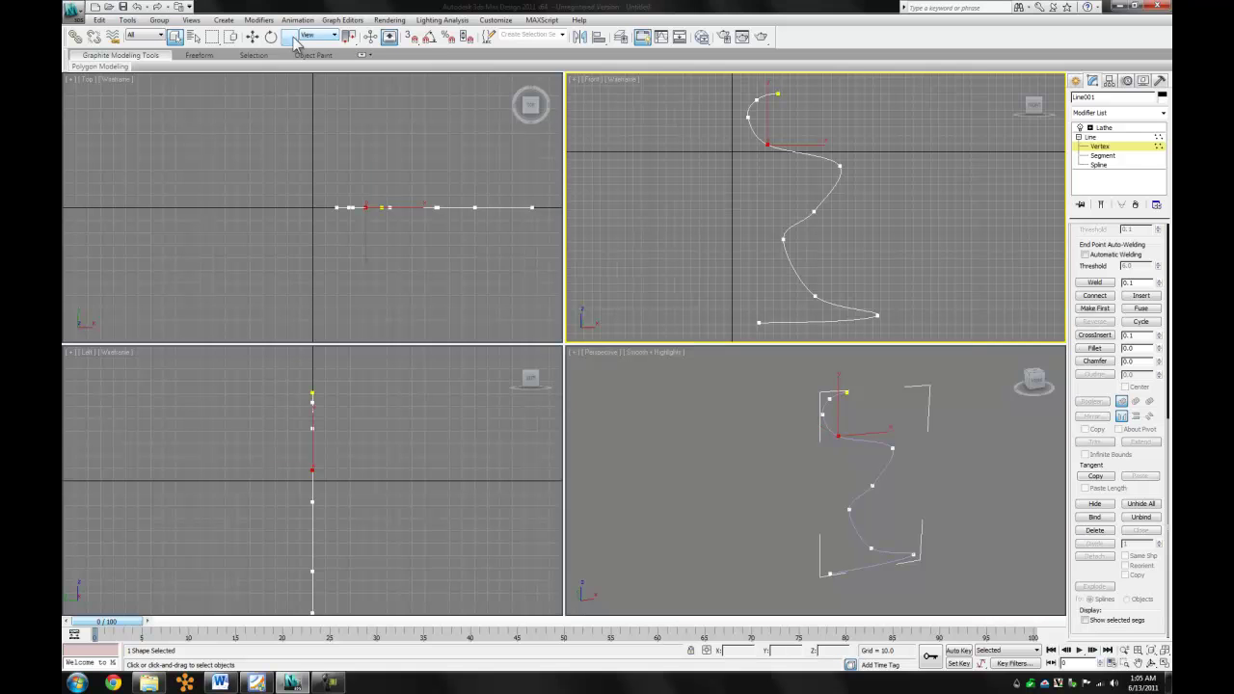
{"action": "left_click", "coordinate": [251, 36]}
{"action": "left_click_drag", "start_coordinate": [794, 146], "coordinate": [808, 190]}
{"action": "left_click_drag", "start_coordinate": [773, 145], "coordinate": [774, 154]}
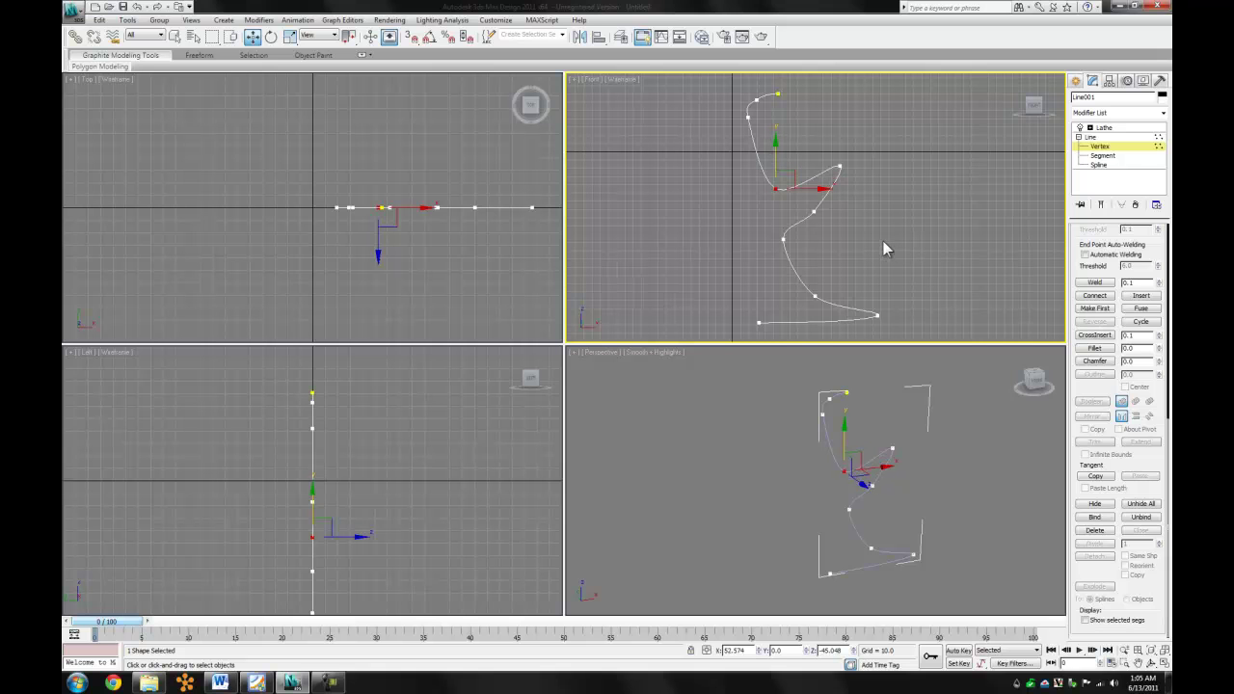
- Return to the Lathe level and examine the reshaped bowl and neck from a higher angle in the Perspective view
{"action": "left_click", "coordinate": [1105, 128]}
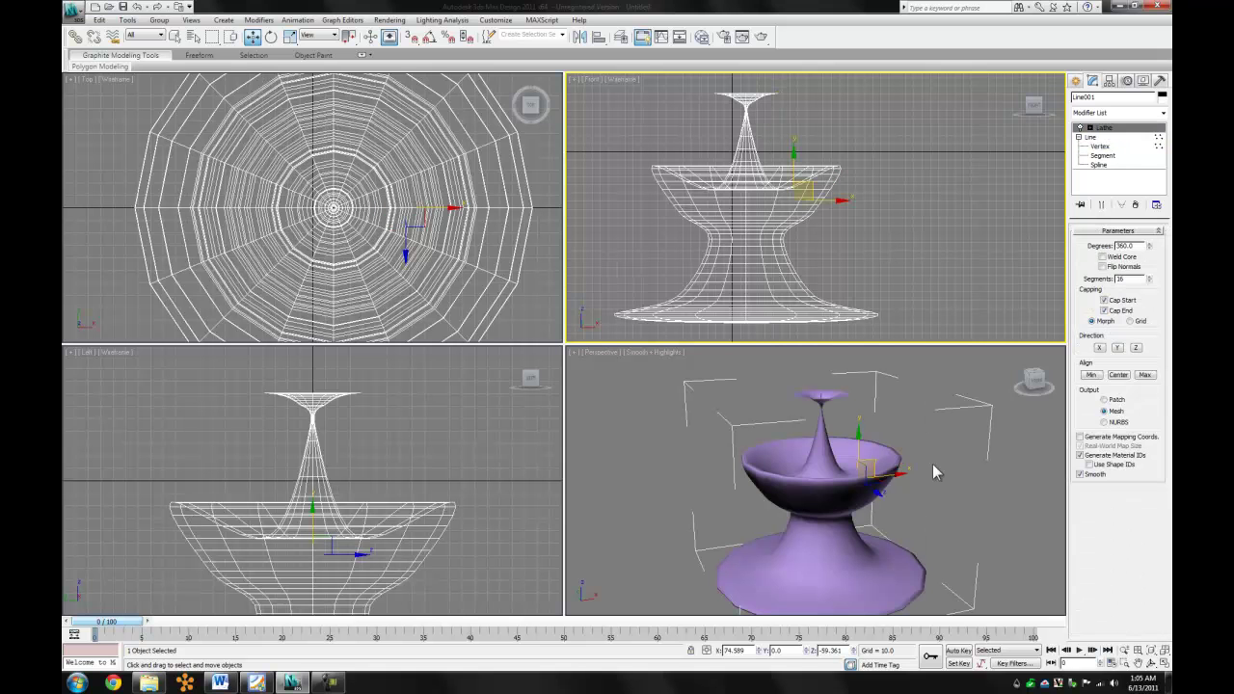
{"action": "left_click", "coordinate": [1151, 663]}
{"action": "left_click_drag", "start_coordinate": [775, 465], "coordinate": [816, 480]}
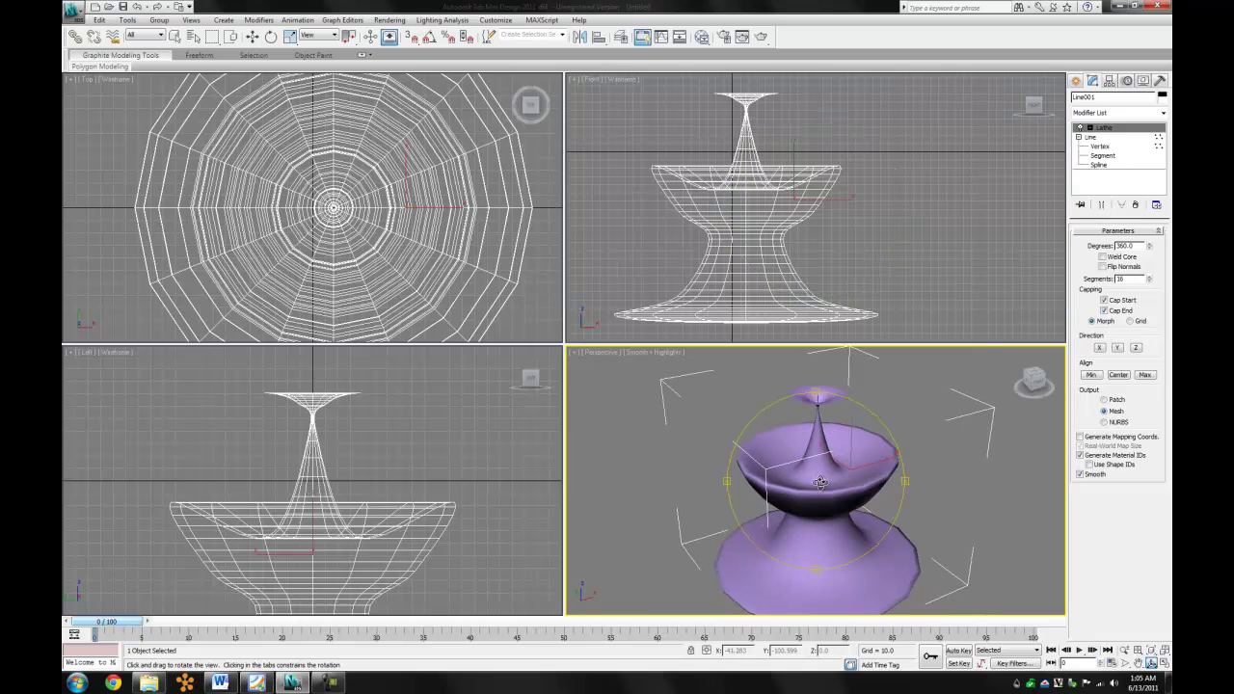
{"action": "scroll", "coordinate": [824, 483], "scroll_direction": "up", "scroll_amount": 3}
{"action": "key", "text": "alt+w"}
{"action": "left_click_drag", "start_coordinate": [653, 364], "coordinate": [632, 327]}
{"action": "key", "text": "alt+w"}
{"action": "right_click", "coordinate": [427, 430]}
{"action": "right_click", "coordinate": [784, 142]}
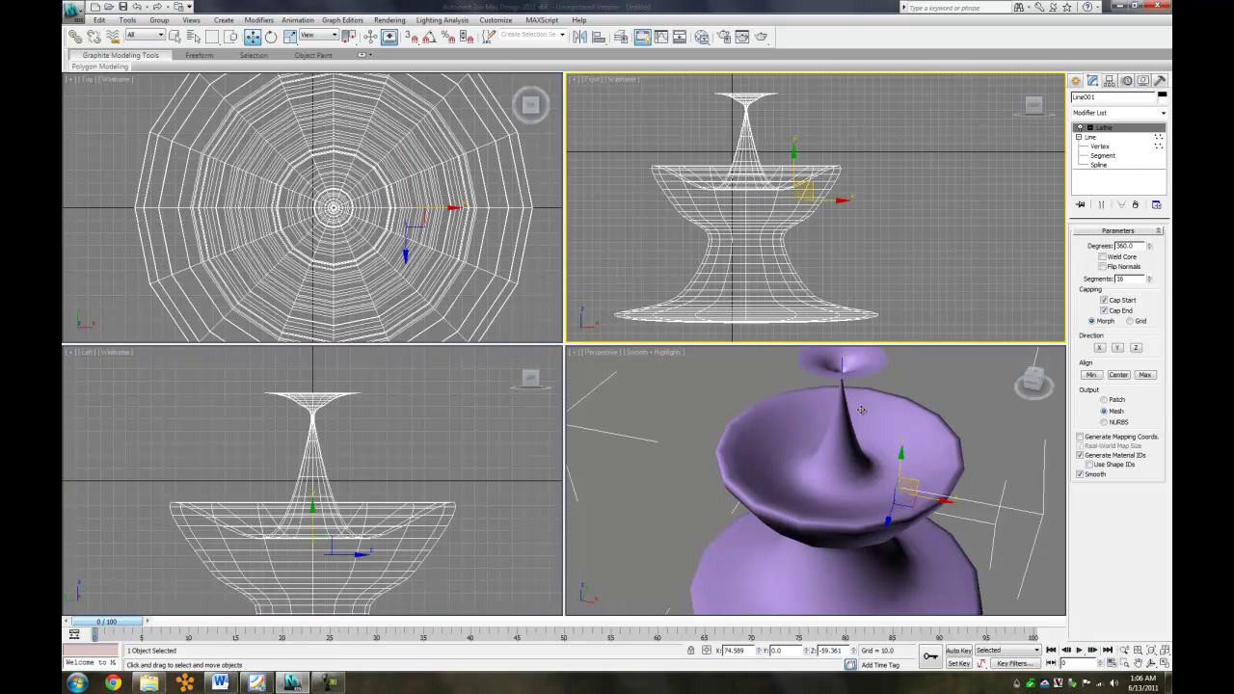
- Deselect the lathed object and examine the smoothness of its rims and base in the maximized Perspective view
{"action": "left_click", "coordinate": [910, 386]}
{"action": "key", "text": "alt+w"}
{"action": "left_click", "coordinate": [815, 340]}
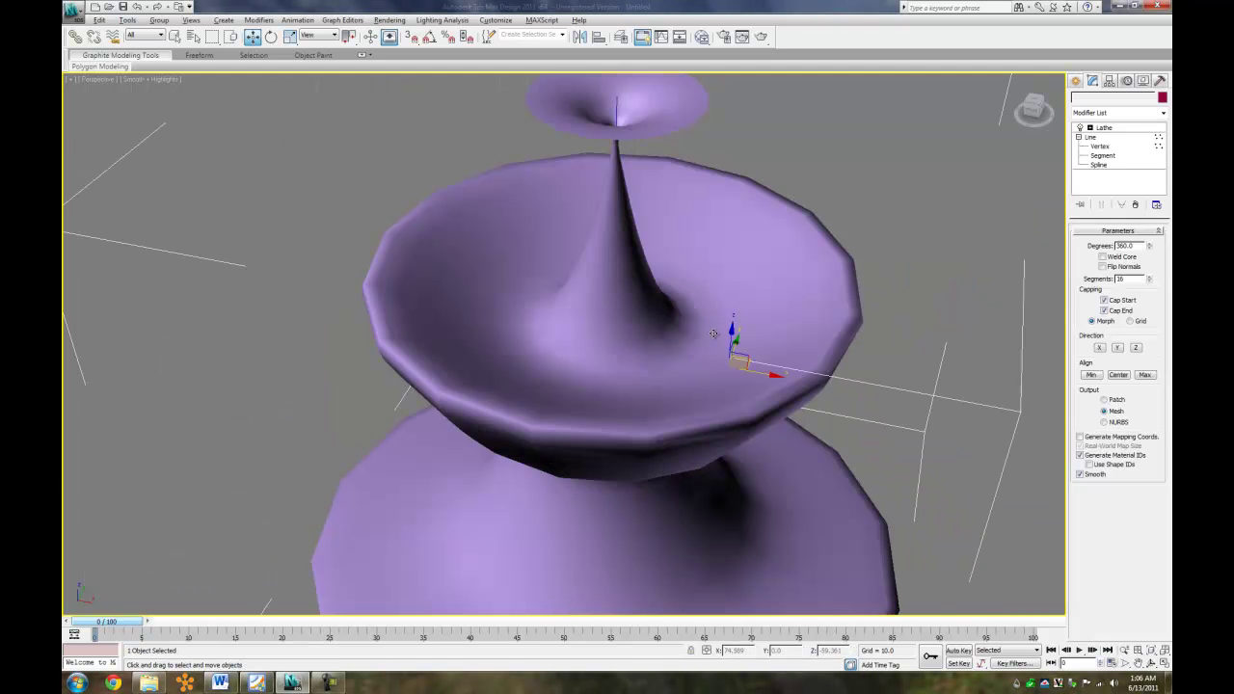
{"action": "left_click", "coordinate": [905, 323]}
{"action": "scroll", "coordinate": [930, 522], "scroll_direction": "down", "scroll_amount": 3}
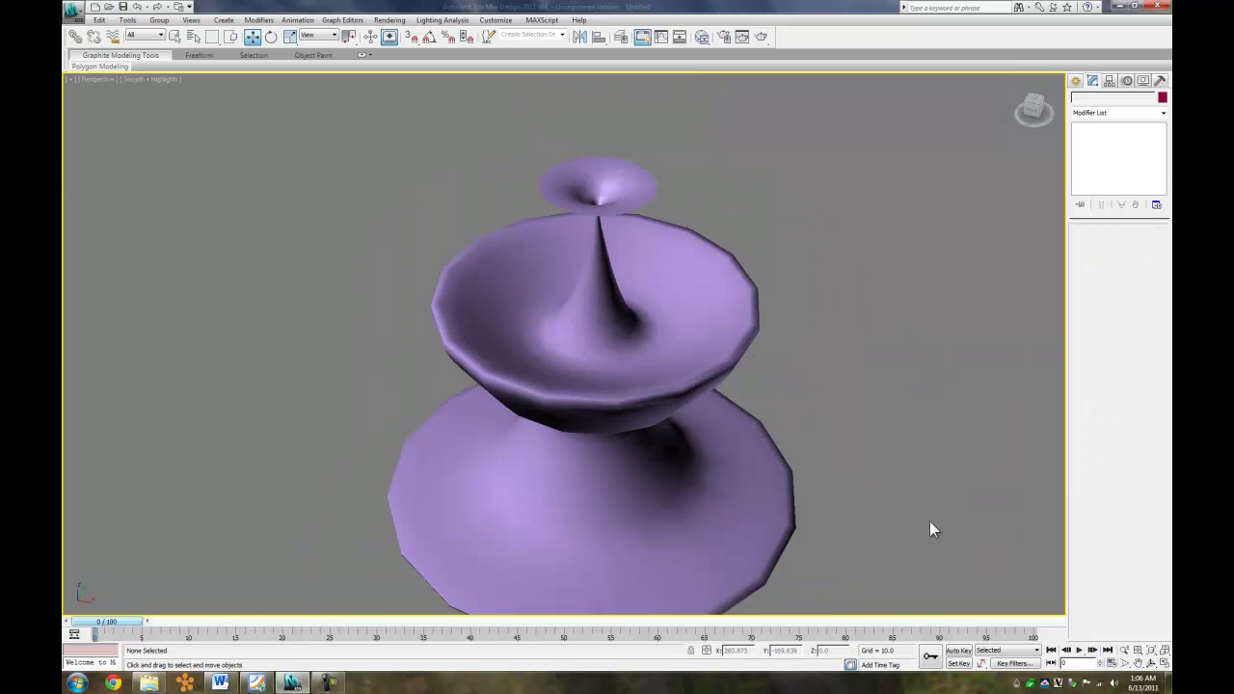
{"action": "left_click", "coordinate": [1165, 664]}
{"action": "left_click", "coordinate": [1151, 664]}
{"action": "left_click_drag", "start_coordinate": [821, 470], "coordinate": [816, 455]}
{"action": "key", "text": "w"}
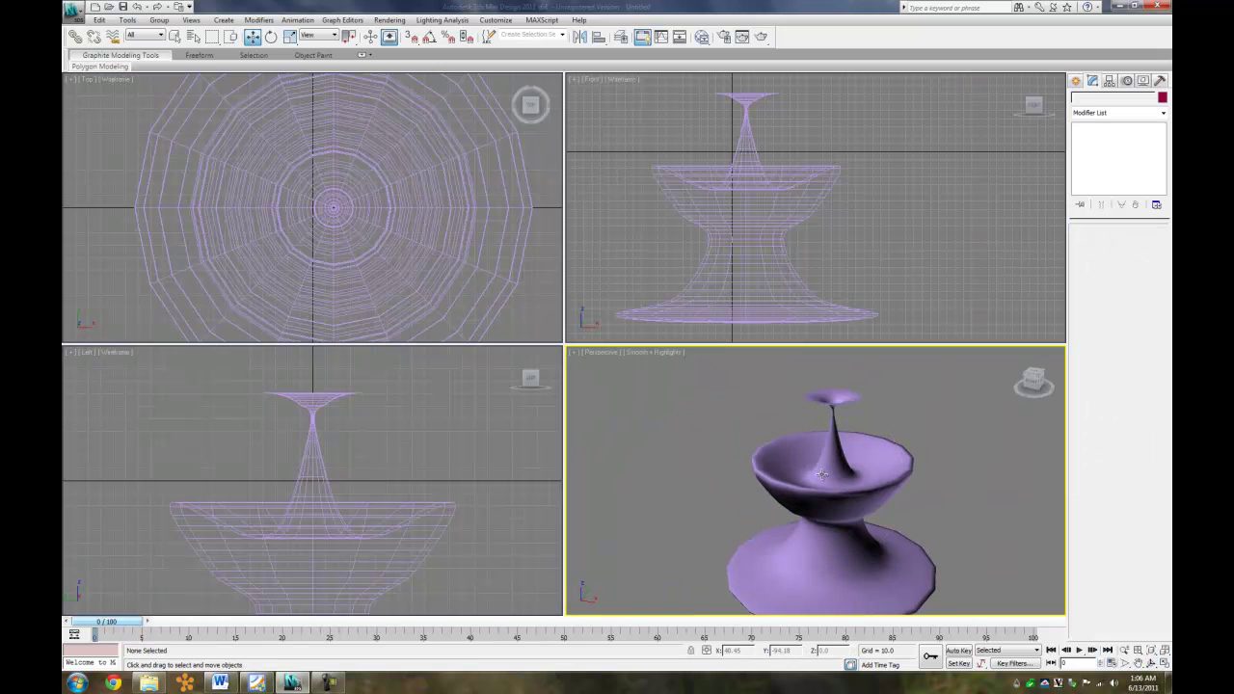
{"action": "key", "text": "alt+w"}
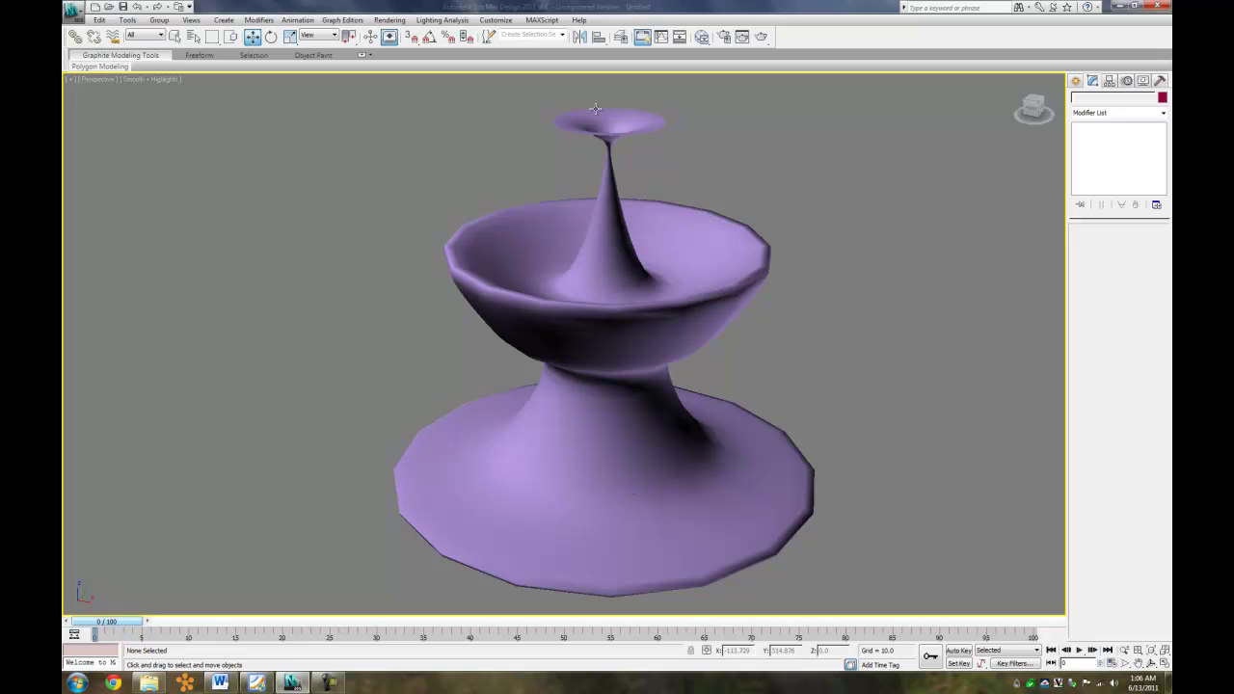
{"action": "scroll", "coordinate": [878, 287], "scroll_direction": "down", "scroll_amount": 4}
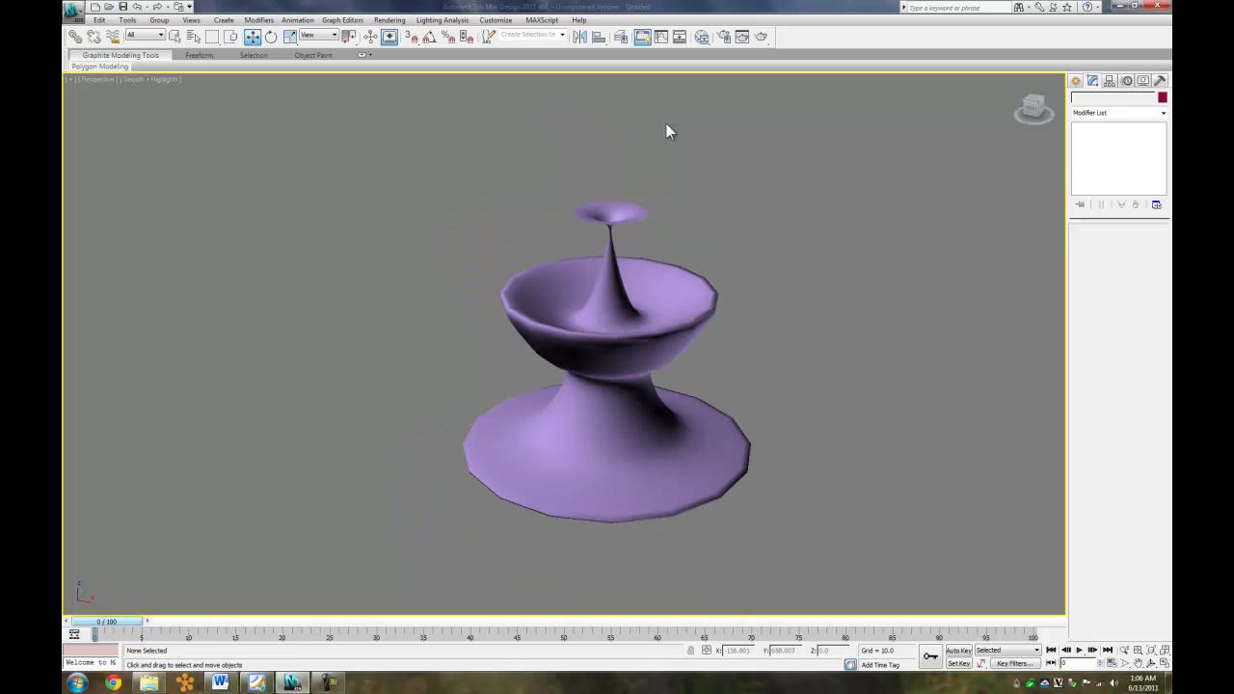
{"action": "left_click", "coordinate": [1075, 80]}
{"action": "left_click", "coordinate": [1163, 100]}
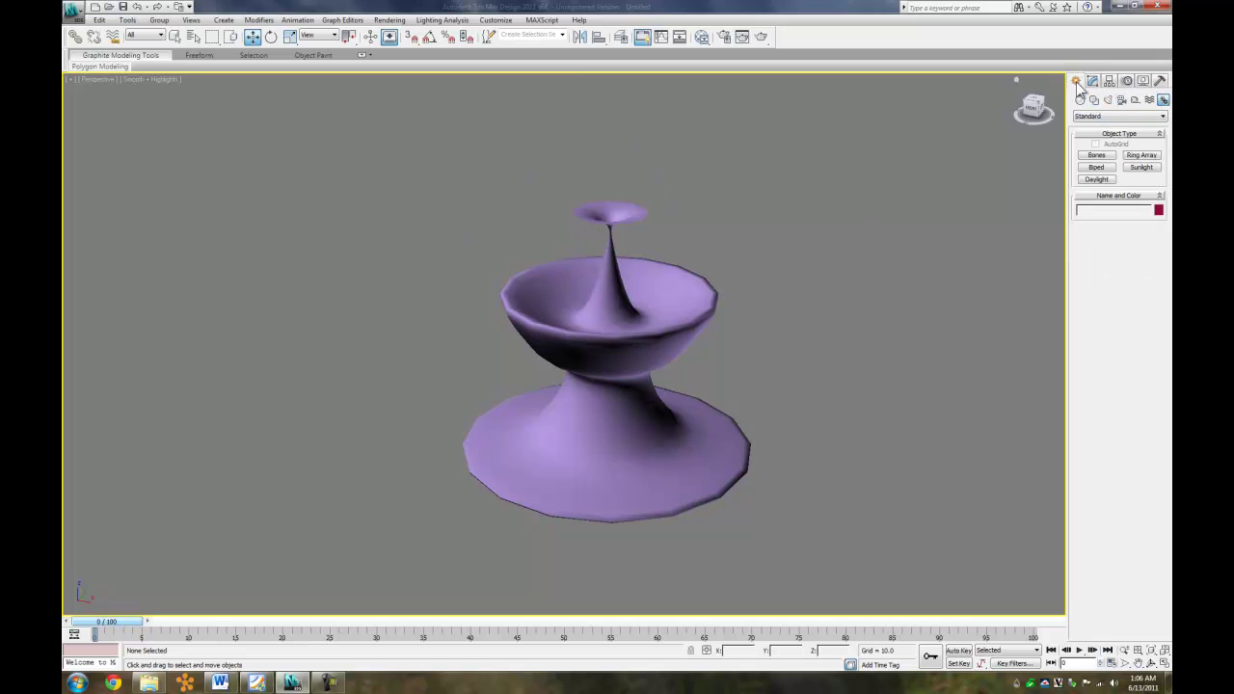
{"action": "key", "text": "alt+w"}
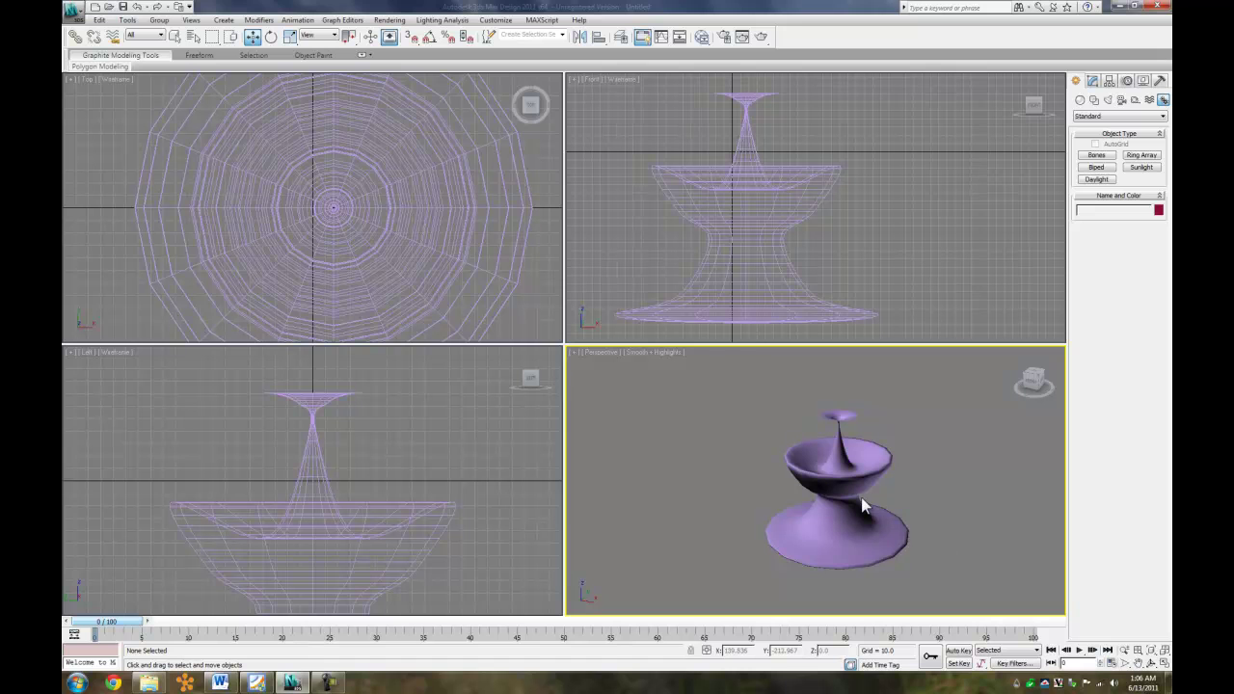
{"action": "scroll", "coordinate": [924, 505], "scroll_direction": "up", "scroll_amount": 3}
{"action": "left_click", "coordinate": [875, 504]}
{"action": "key", "text": "alt+w"}
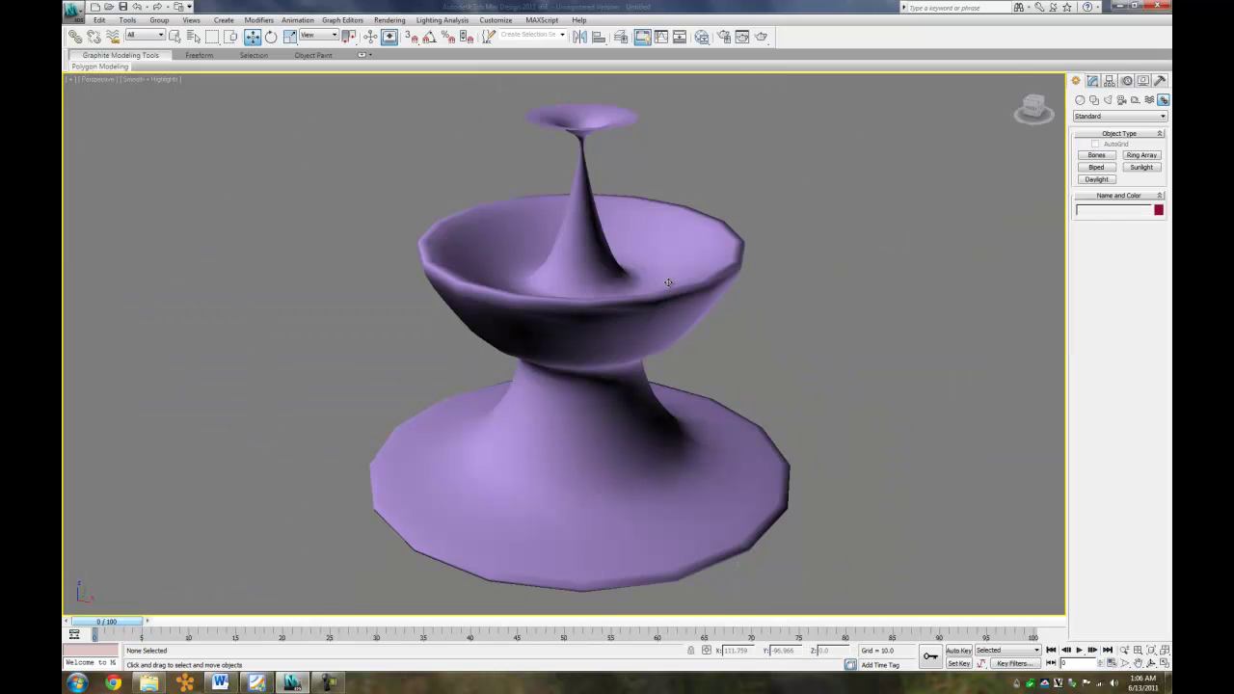
- Apply a MeshSmooth modifier with 2 iterations to the lathed object, and deselect it
{"action": "left_click", "coordinate": [1093, 81]}
{"action": "left_click", "coordinate": [1161, 116]}
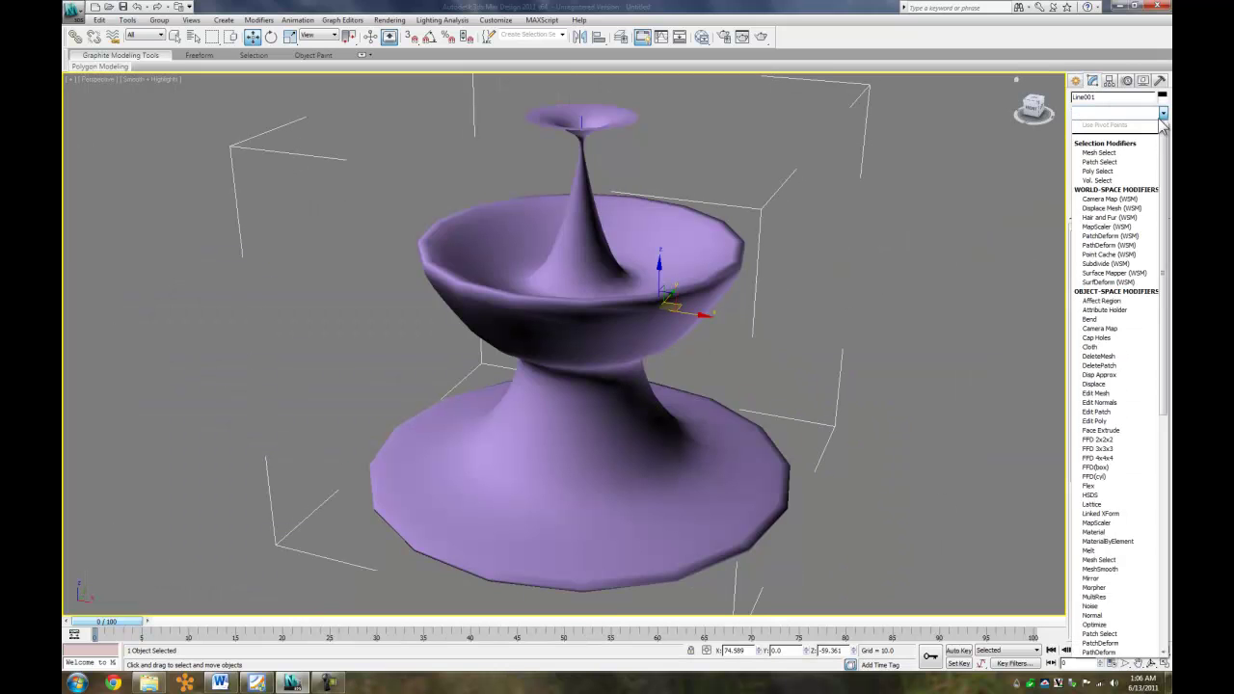
{"action": "left_click", "coordinate": [1131, 569]}
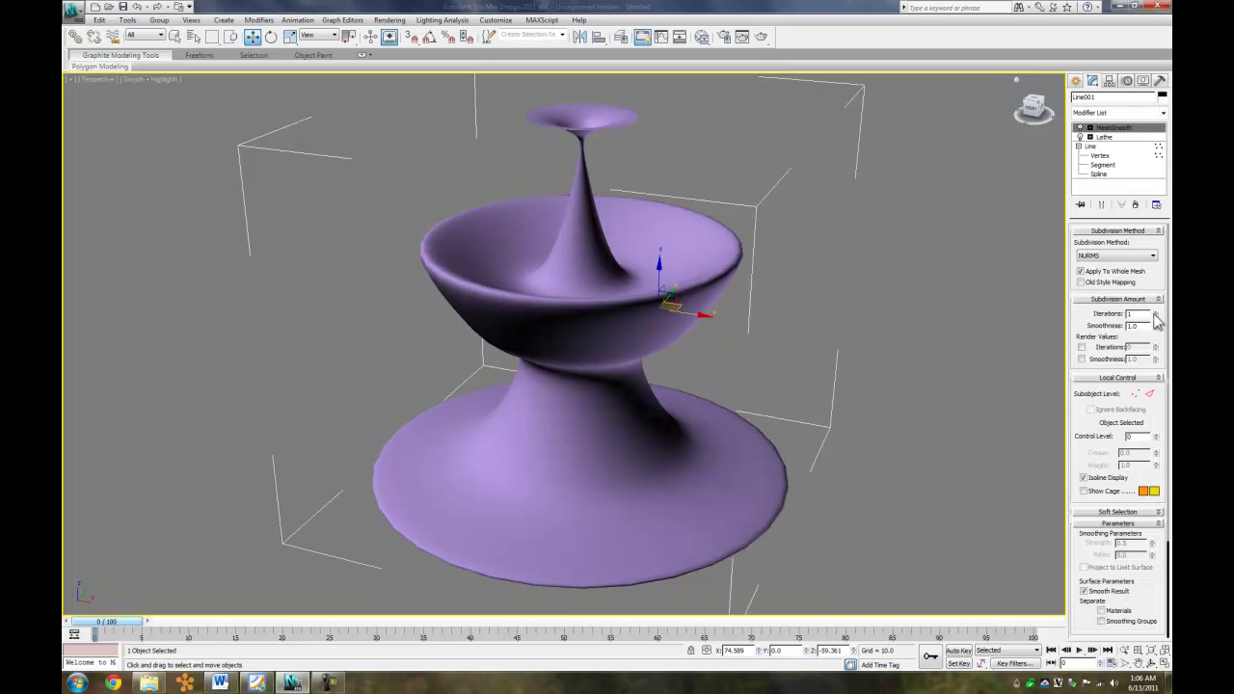
{"action": "left_click", "coordinate": [926, 359]}
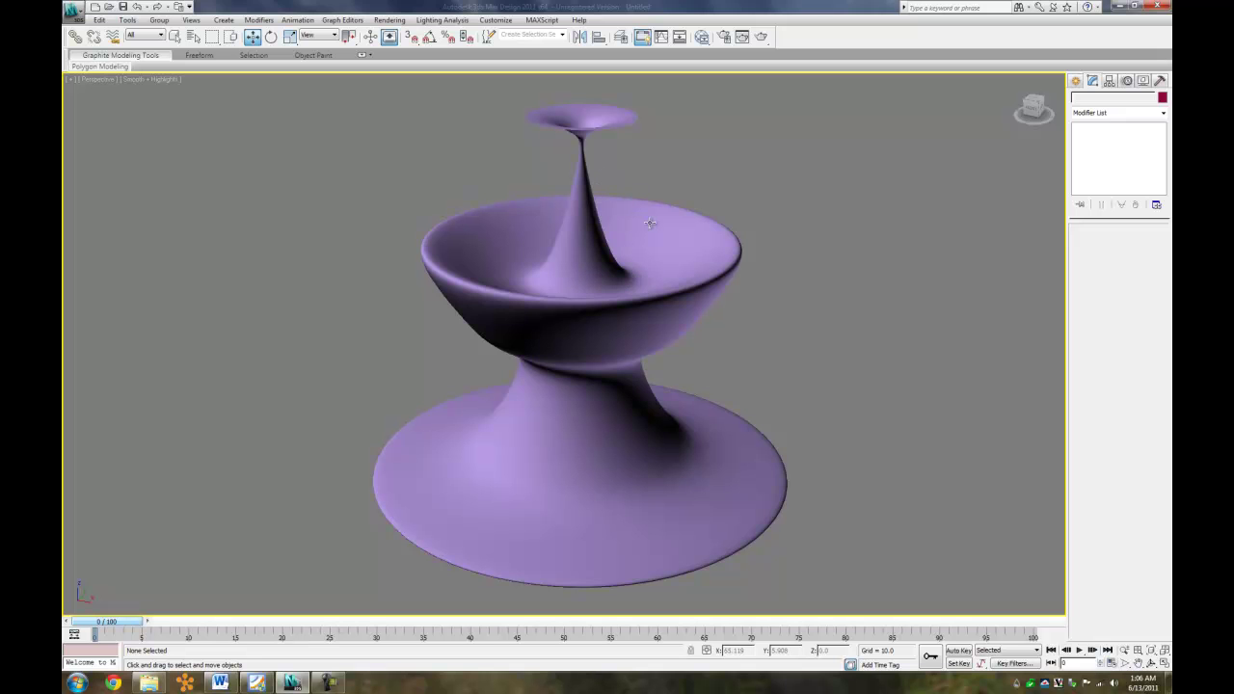
- At the base line's Vertex level, move the third vertex from the top outward to about X 26.6, Z 41.9
{"action": "left_click", "coordinate": [690, 294]}
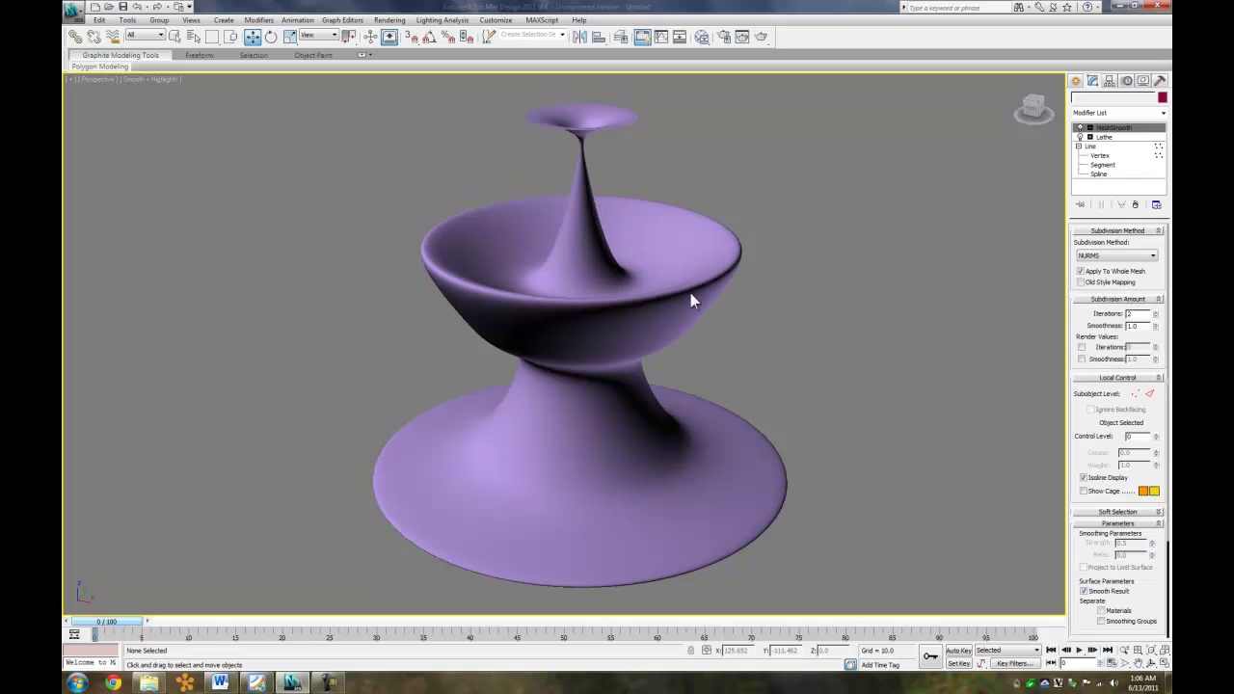
{"action": "left_click", "coordinate": [1109, 174]}
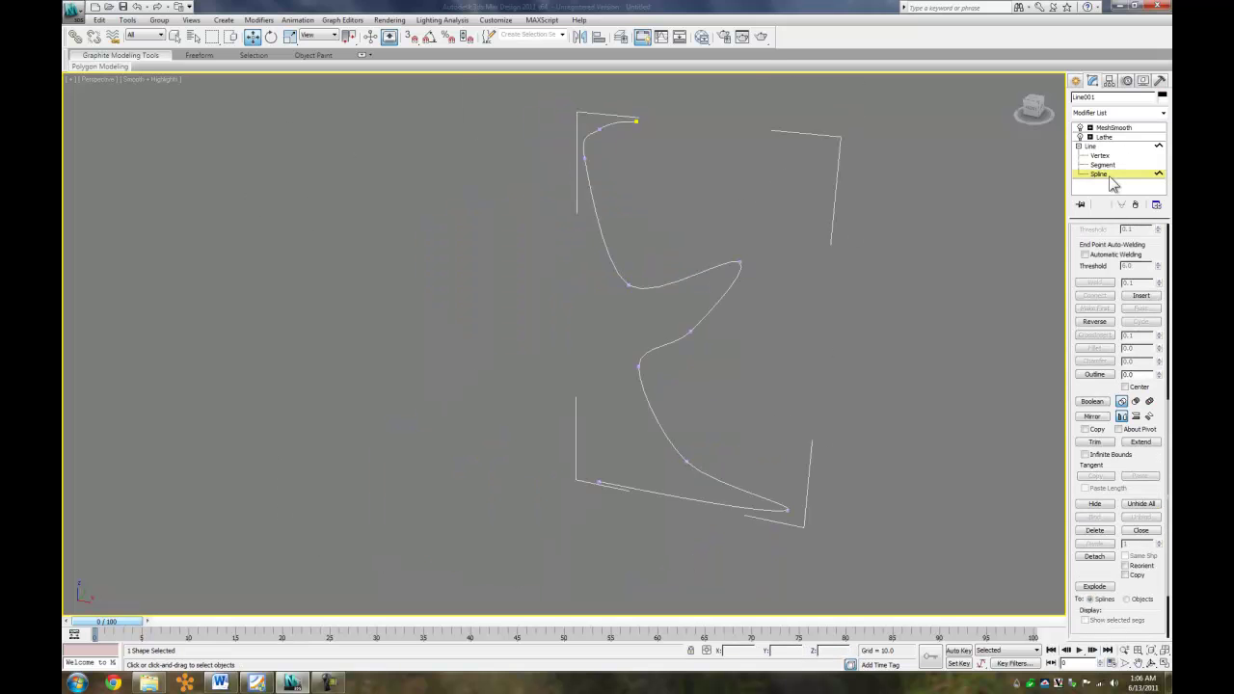
{"action": "left_click", "coordinate": [579, 166]}
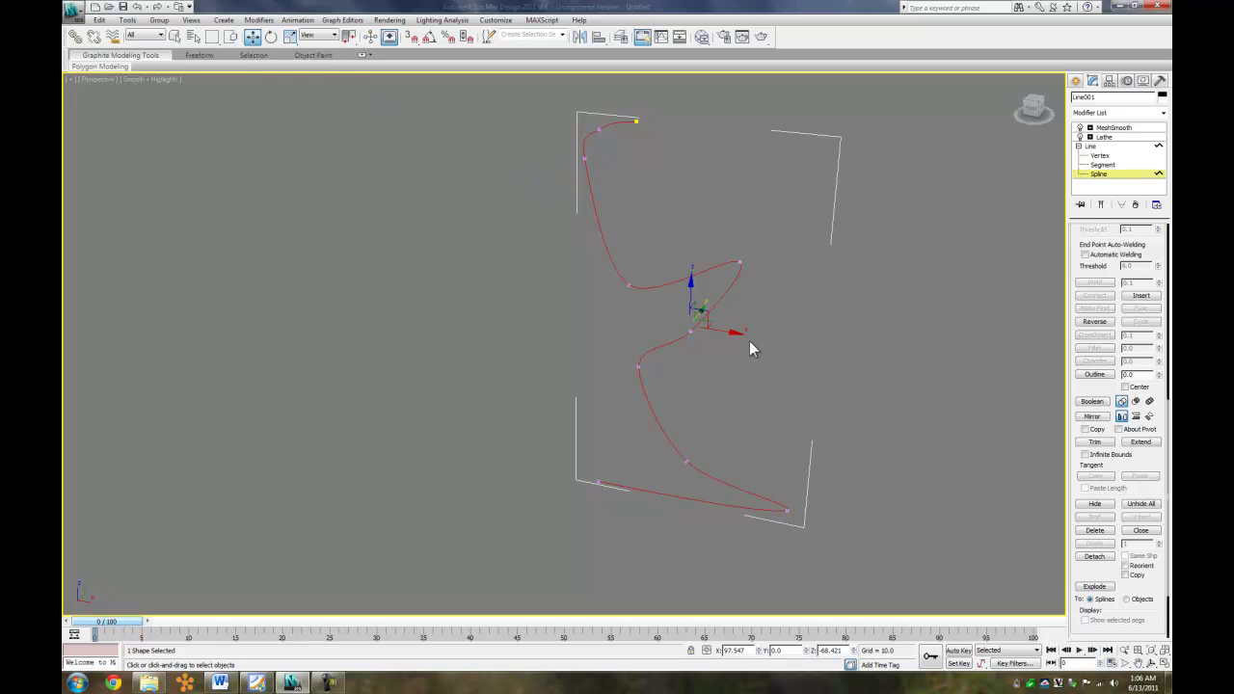
{"action": "left_click", "coordinate": [1100, 155]}
{"action": "left_click_drag", "start_coordinate": [586, 164], "coordinate": [628, 161]}
- Try shifting the profile's top two vertices outward and nudging the third vertex to about X 27.1, Z 41.9
{"action": "left_click_drag", "start_coordinate": [605, 117], "coordinate": [599, 146]}
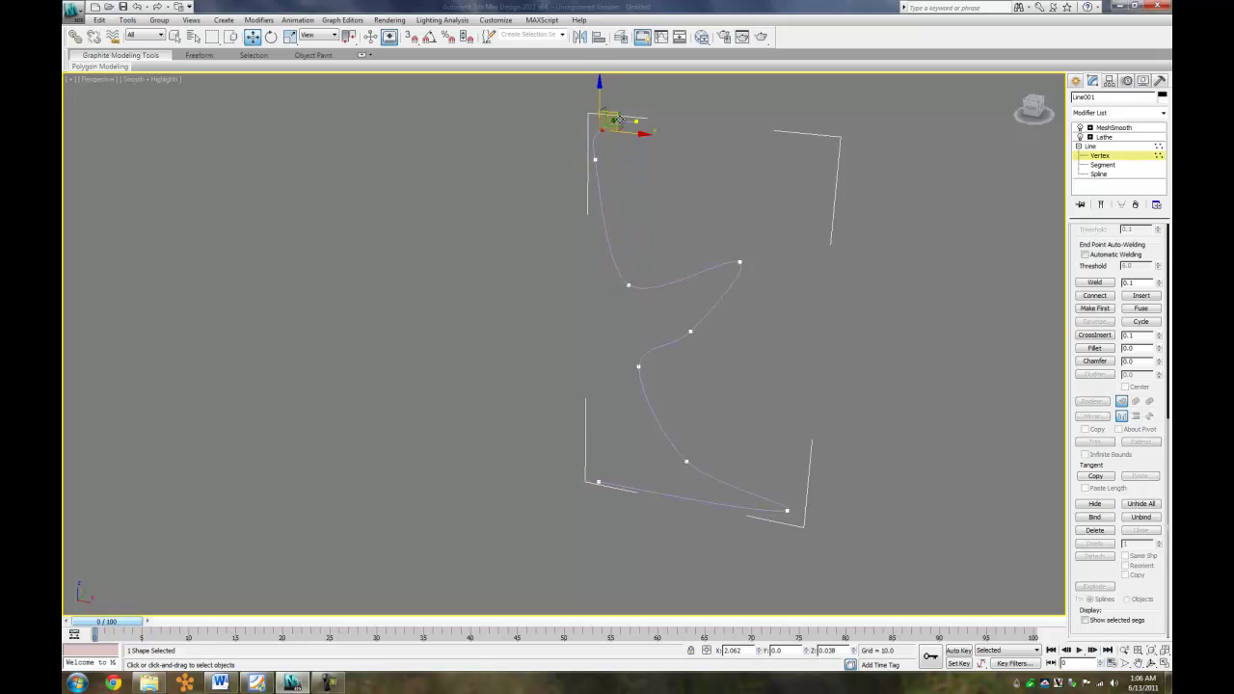
{"action": "left_click", "coordinate": [689, 203]}
{"action": "mouse_move", "coordinate": [600, 154]}
{"action": "left_mouse_down"}
{"action": "mouse_move", "coordinate": [581, 182]}
{"action": "mouse_move", "coordinate": [636, 164]}
{"action": "mouse_move", "coordinate": [622, 164]}
{"action": "left_mouse_up"}
{"action": "key", "text": "ctrl+z"}
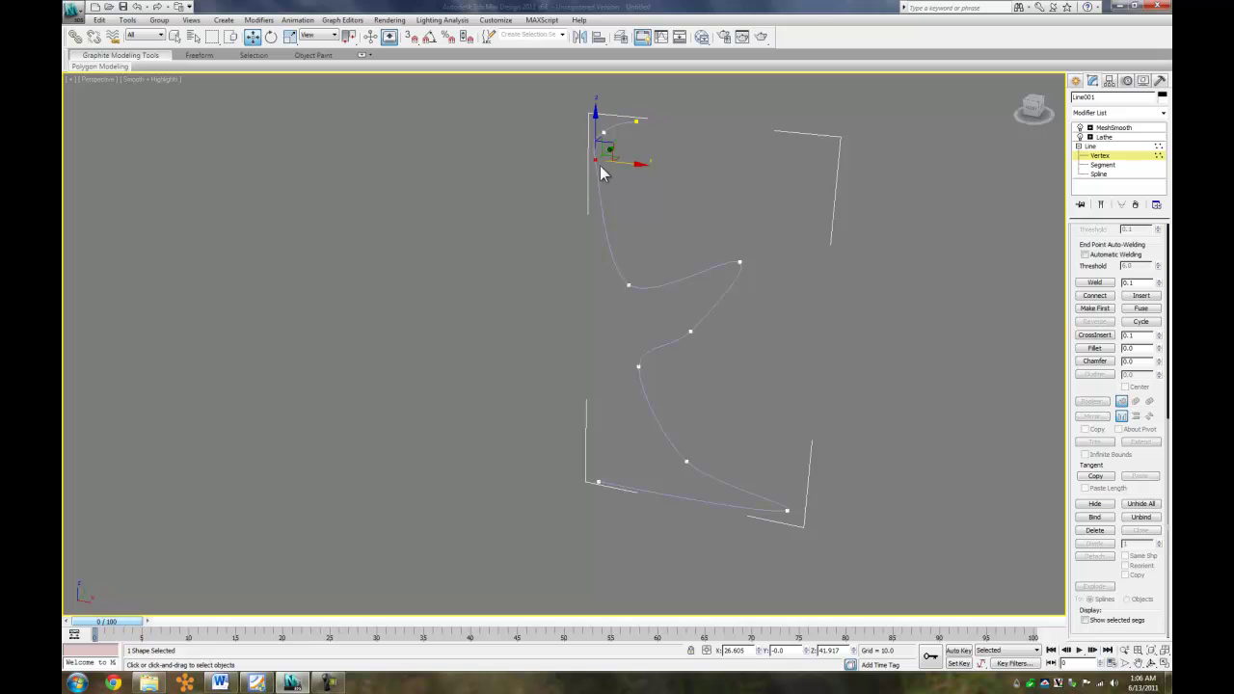
{"action": "left_click_drag", "start_coordinate": [685, 100], "coordinate": [527, 187]}
{"action": "mouse_move", "coordinate": [672, 126]}
{"action": "left_mouse_down"}
{"action": "mouse_move", "coordinate": [593, 140]}
{"action": "mouse_move", "coordinate": [687, 127]}
{"action": "left_mouse_up"}
{"action": "left_click", "coordinate": [620, 163]}
{"action": "left_click_drag", "start_coordinate": [612, 155], "coordinate": [636, 188]}
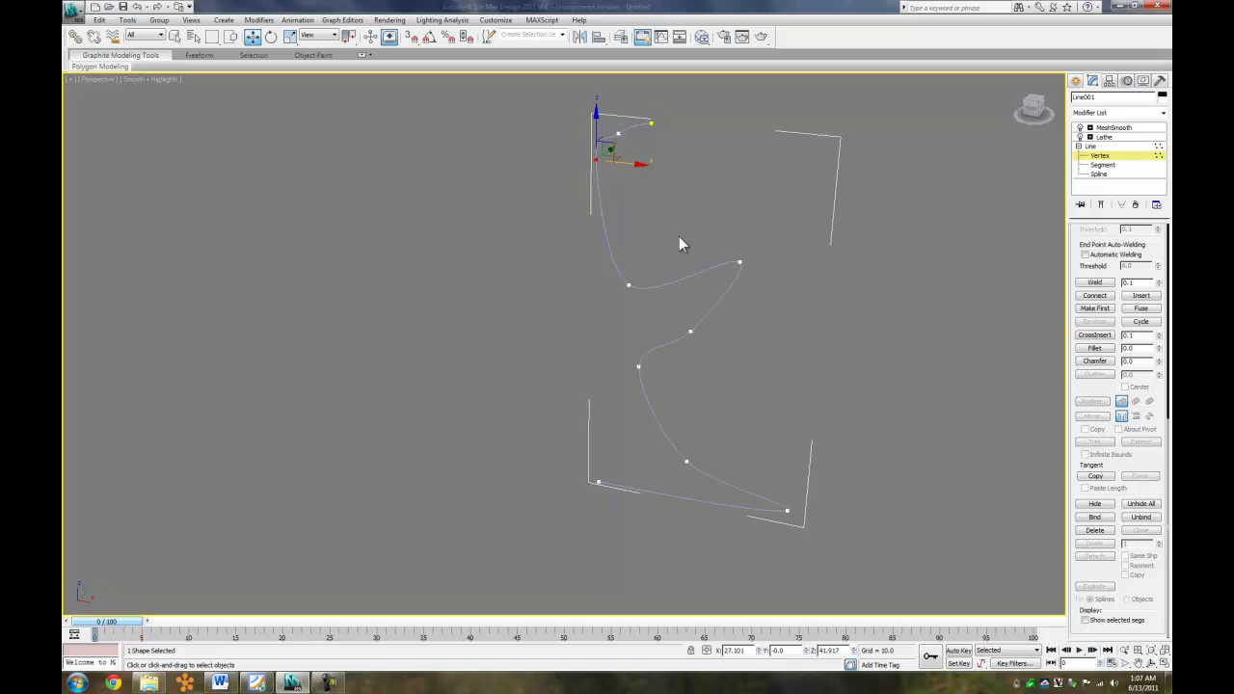
- Try moving the profile's bottom end vertex inward by about 20.3 along X
{"action": "left_click", "coordinate": [598, 482]}
{"action": "left_click_drag", "start_coordinate": [634, 492], "coordinate": [610, 488]}
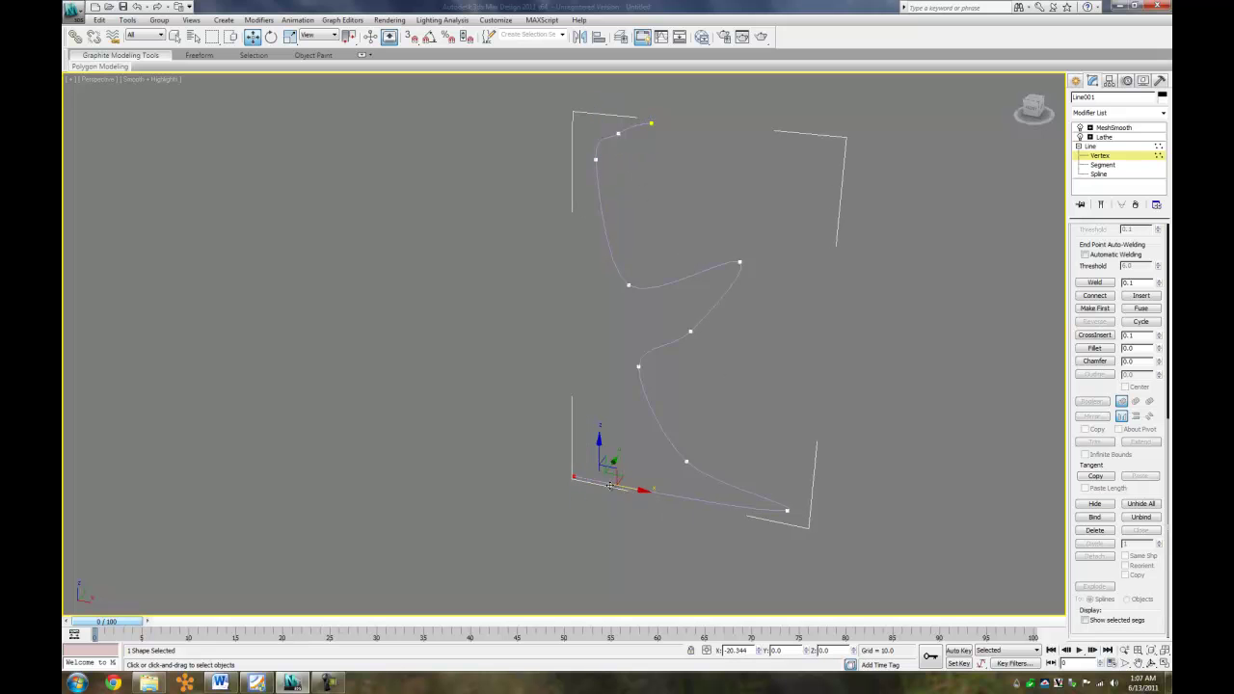
{"action": "left_click", "coordinate": [524, 392]}
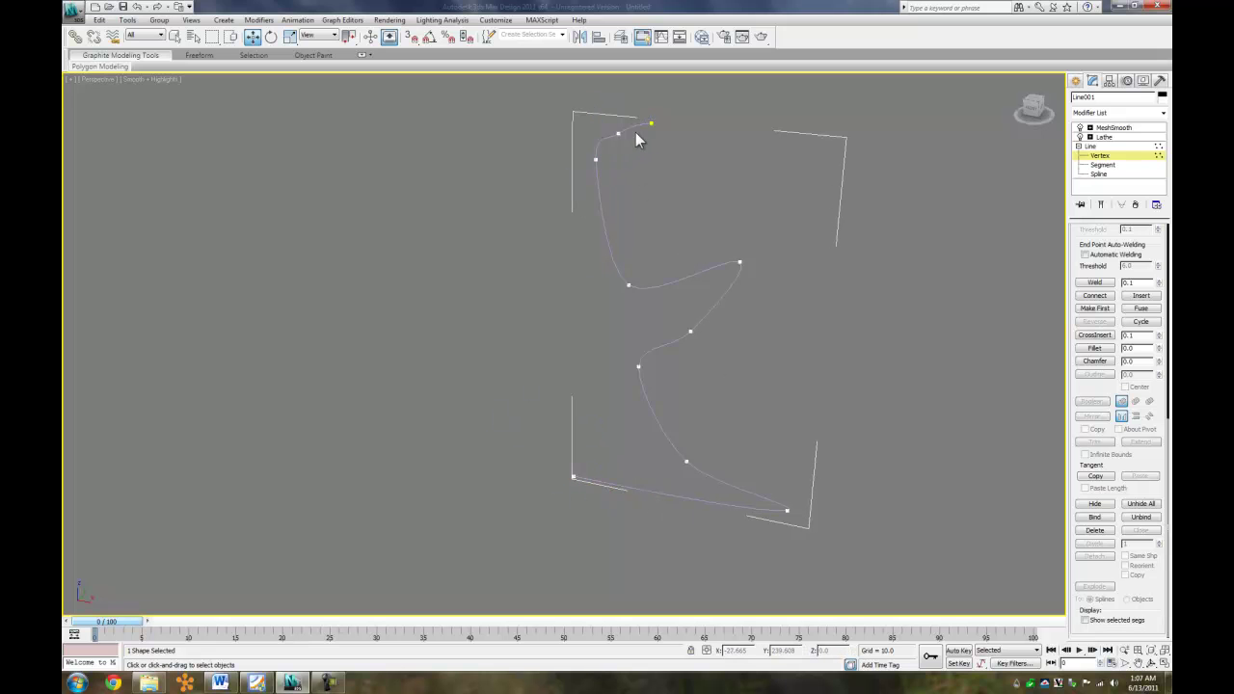
- Undo the profile edits back to the third vertex's first outward move and return to the MeshSmooth level
{"action": "key", "text": "ctrl+z"}
{"action": "key", "text": "ctrl+z"}
{"action": "key", "text": "ctrl+z"}
{"action": "key", "text": "ctrl+z"}
{"action": "key", "text": "ctrl+z"}
{"action": "key", "text": "ctrl+z"}
{"action": "key", "text": "ctrl+z"}
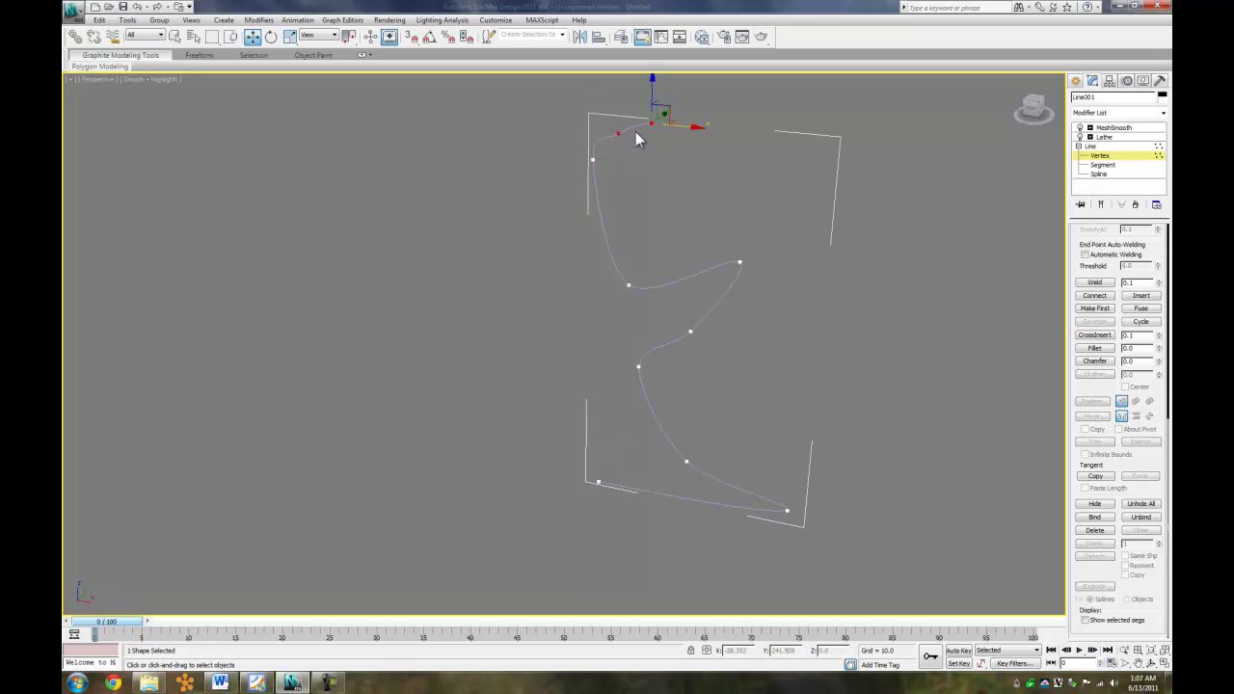
{"action": "key", "text": "ctrl+z"}
{"action": "key", "text": "ctrl+z"}
{"action": "key", "text": "ctrl+z"}
{"action": "key", "text": "ctrl+z"}
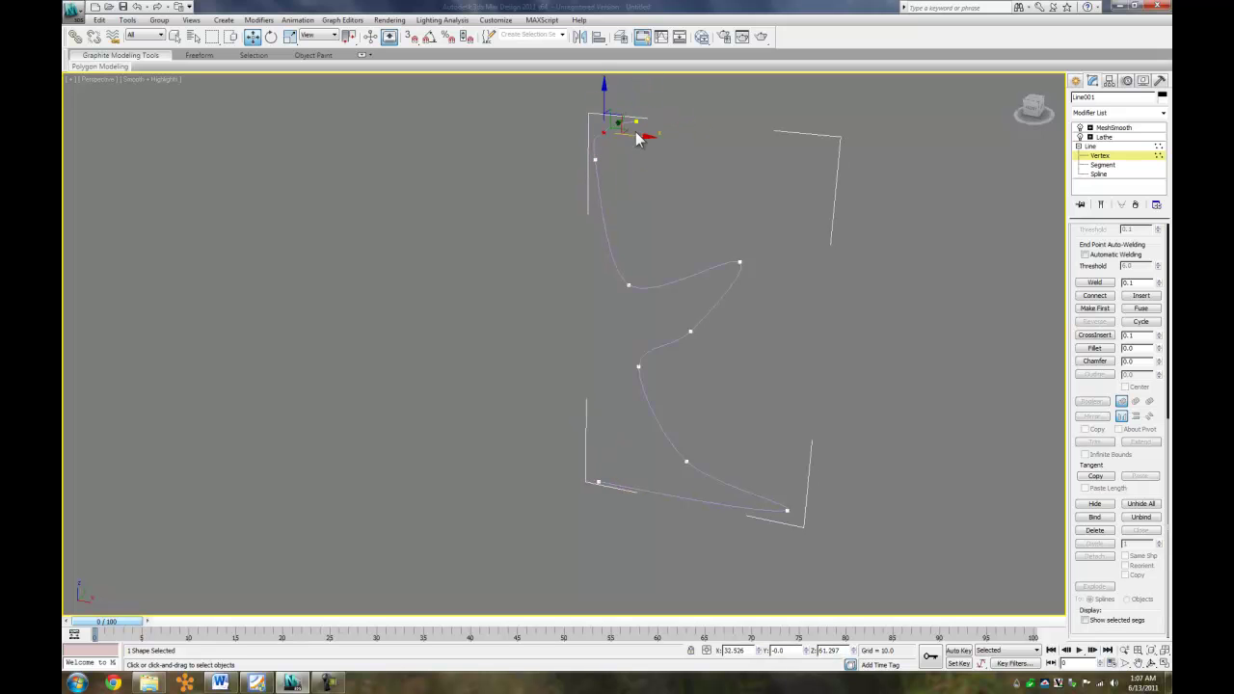
{"action": "key", "text": "ctrl+z"}
{"action": "key", "text": "ctrl+z"}
{"action": "key", "text": "ctrl+z"}
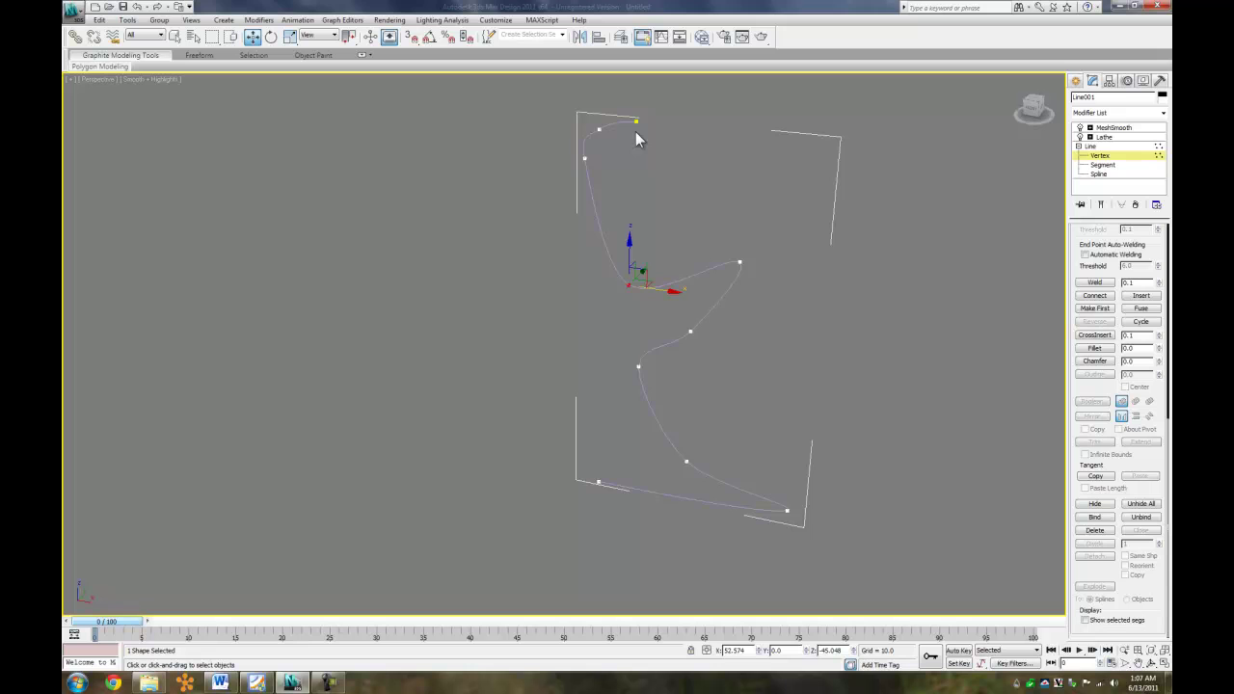
{"action": "key", "text": "ctrl+z"}
{"action": "key", "text": "ctrl+z"}
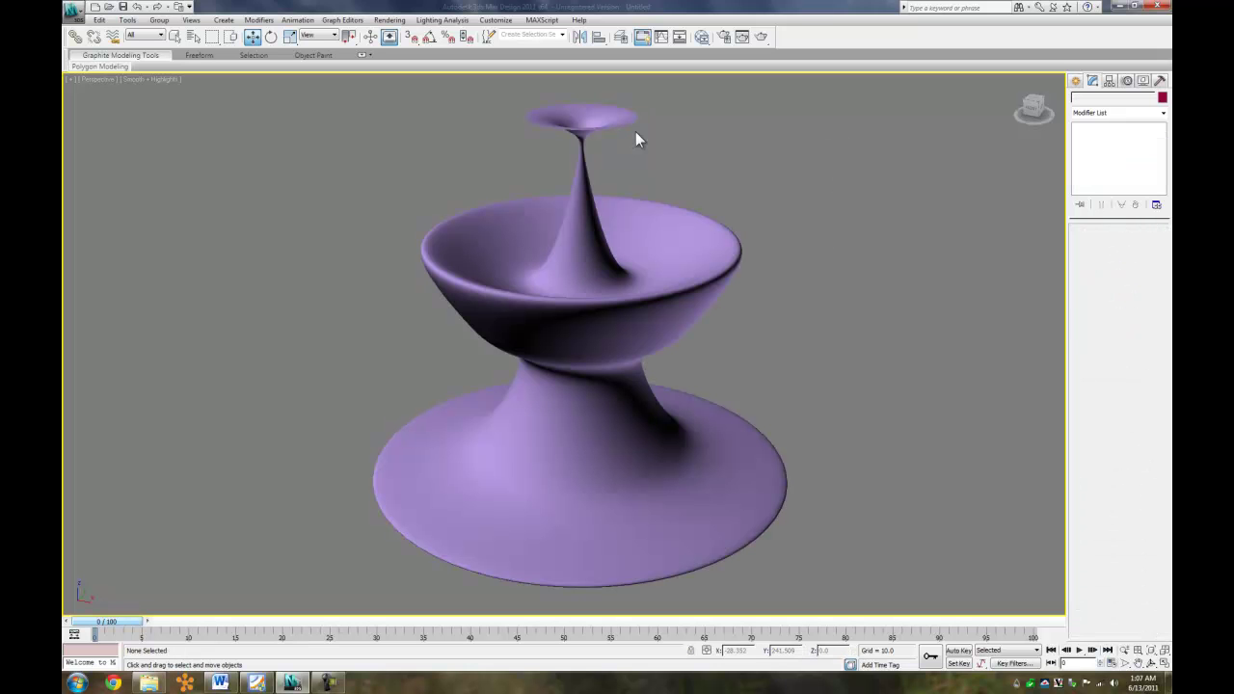
{"action": "key", "text": "ctrl+z"}
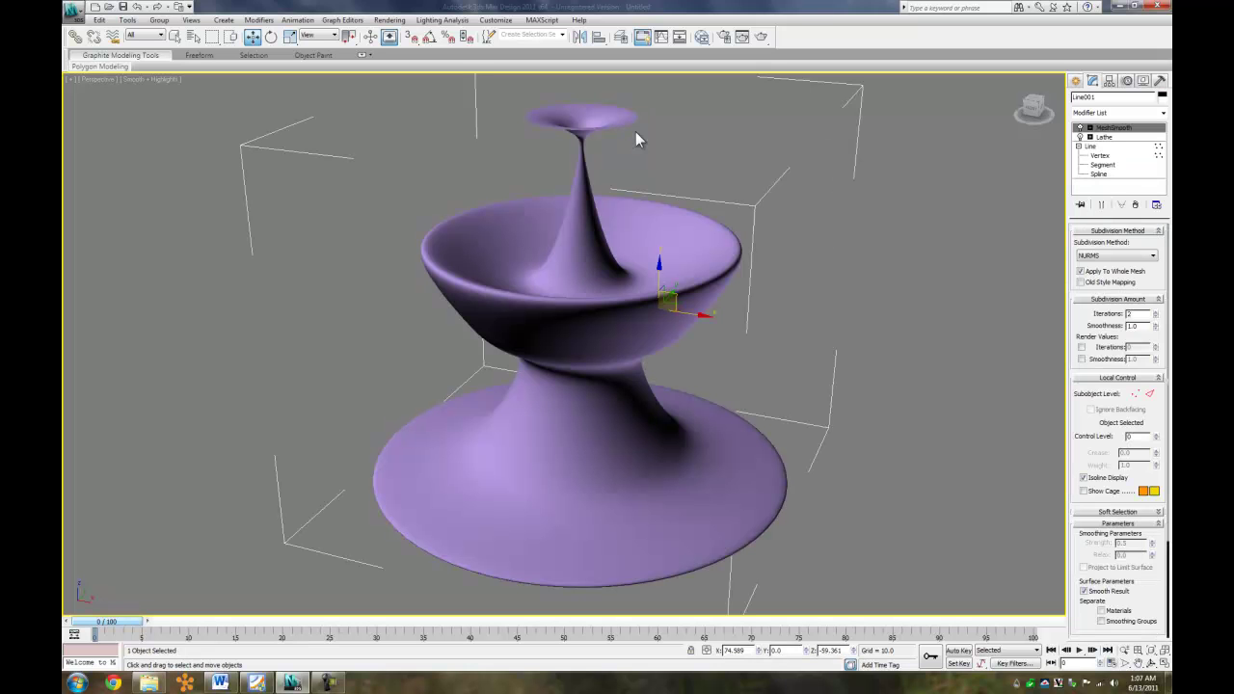
{"action": "key", "text": "ctrl+z"}
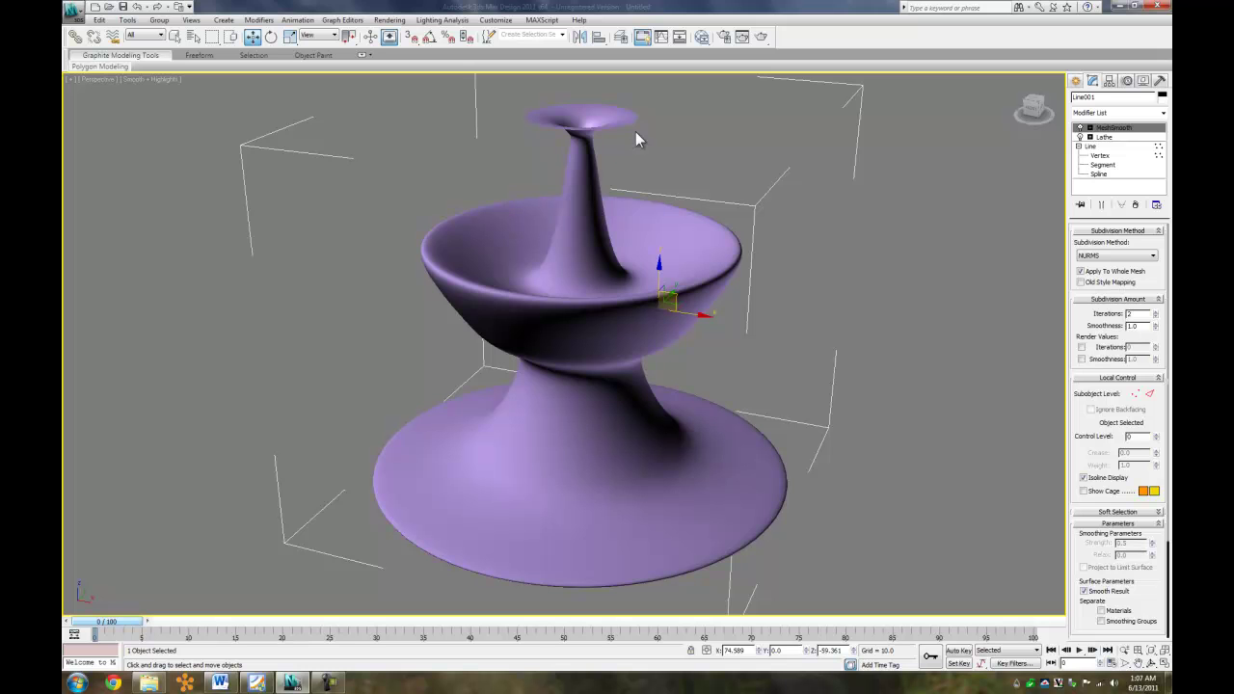
- Select the whole profile curve at the line's Spline level in the maximized Front view
{"action": "left_click", "coordinate": [1102, 173]}
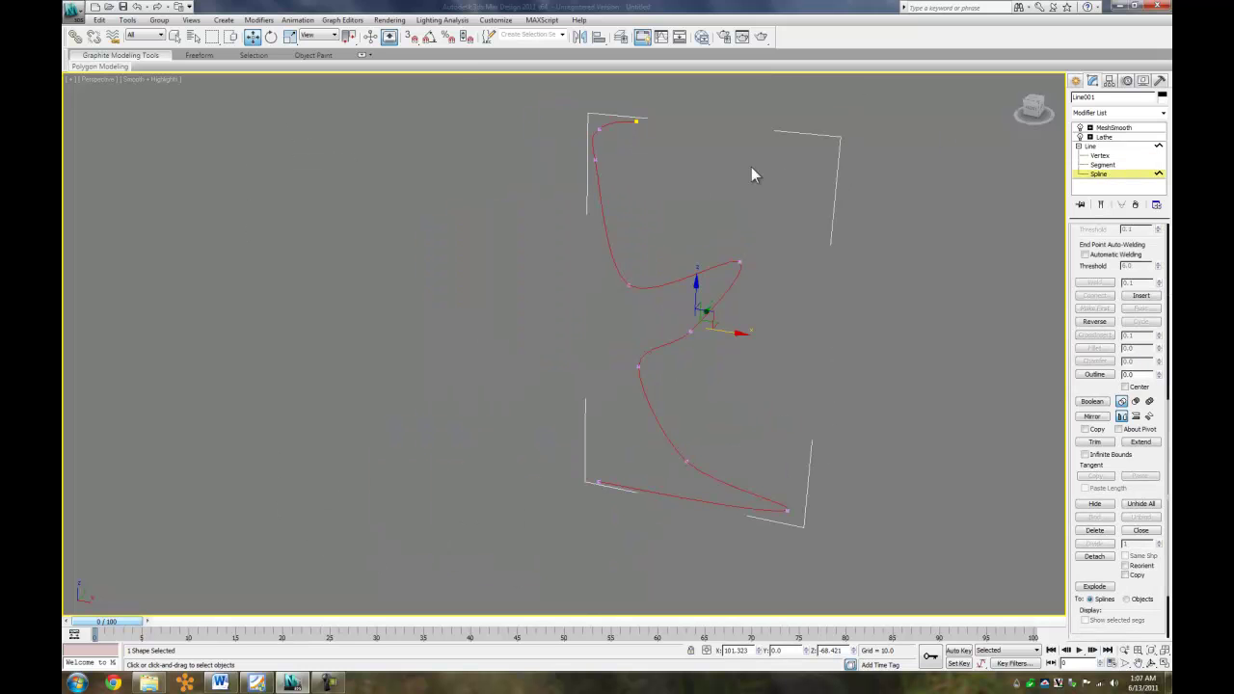
{"action": "left_click", "coordinate": [560, 383]}
{"action": "left_click", "coordinate": [629, 485]}
{"action": "left_click", "coordinate": [618, 445]}
{"action": "key", "text": "alt+w"}
{"action": "left_click", "coordinate": [750, 192]}
{"action": "key", "text": "alt+w"}
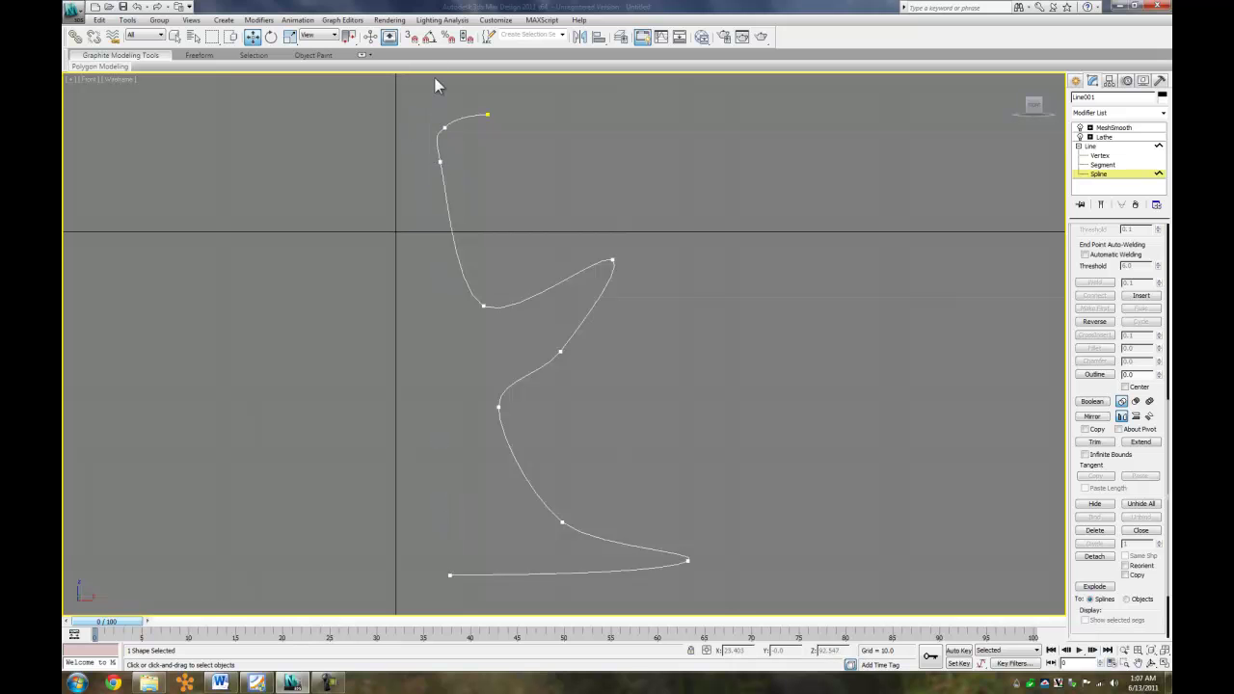
{"action": "left_click_drag", "start_coordinate": [456, 177], "coordinate": [422, 172]}
{"action": "left_click", "coordinate": [466, 164]}
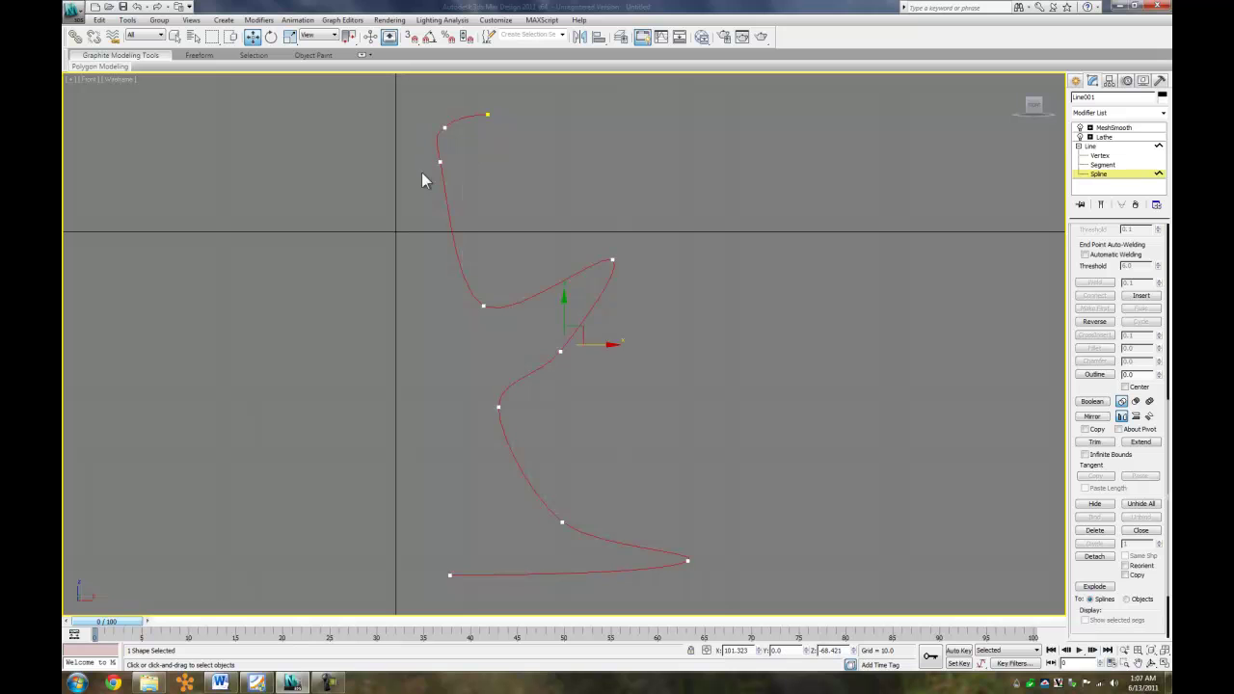
- At the Vertex level in the Front view, try moving the third vertex from the top, and undo the move
{"action": "left_click", "coordinate": [1100, 155]}
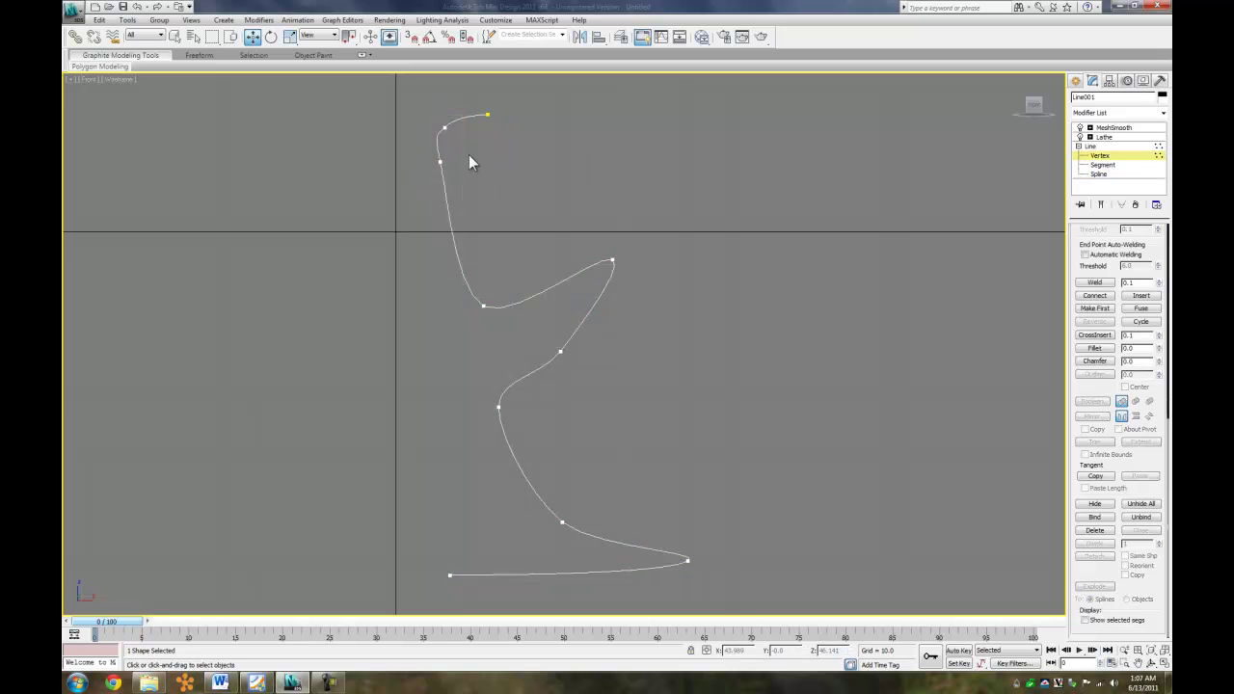
{"action": "left_click", "coordinate": [442, 160]}
{"action": "mouse_move", "coordinate": [465, 164]}
{"action": "left_mouse_down"}
{"action": "mouse_move", "coordinate": [438, 179]}
{"action": "mouse_move", "coordinate": [483, 181]}
{"action": "mouse_move", "coordinate": [473, 184]}
{"action": "left_mouse_up"}
{"action": "key", "text": "ctrl+z"}
- In the maximized Perspective view, move the profile's bottom end vertex inward to about X 10.1, Z -207.4
{"action": "key", "text": "alt+w"}
{"action": "right_click", "coordinate": [692, 415]}
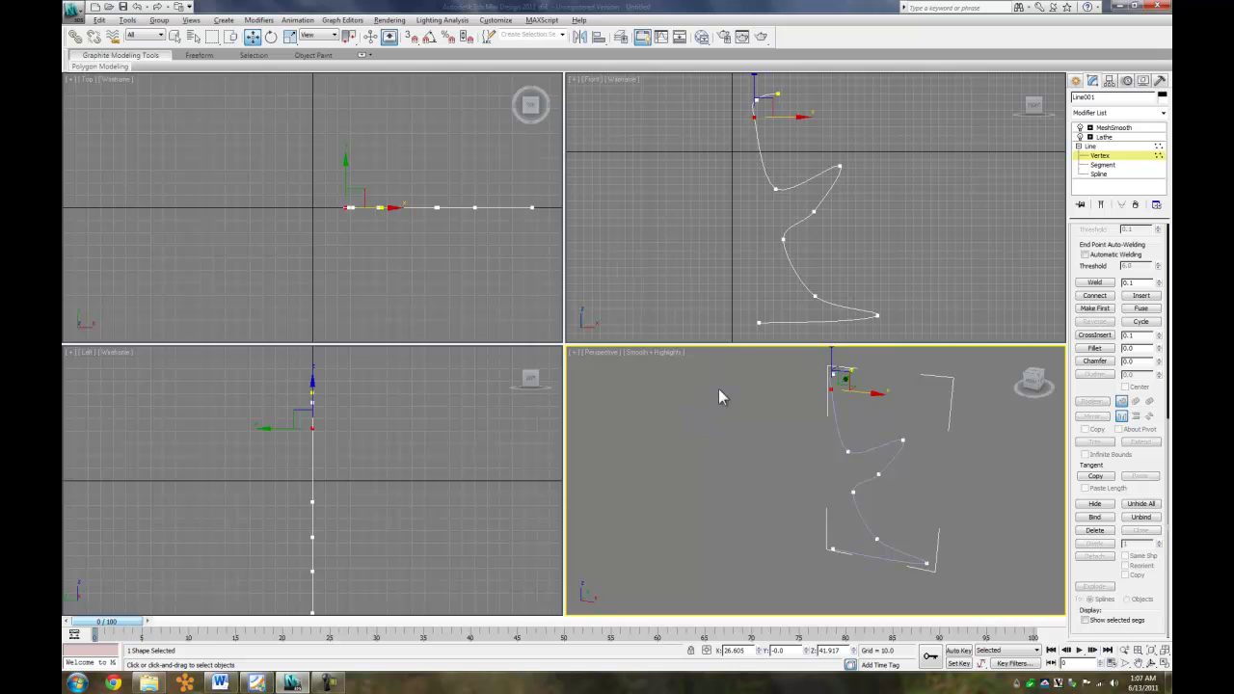
{"action": "key", "text": "alt+w"}
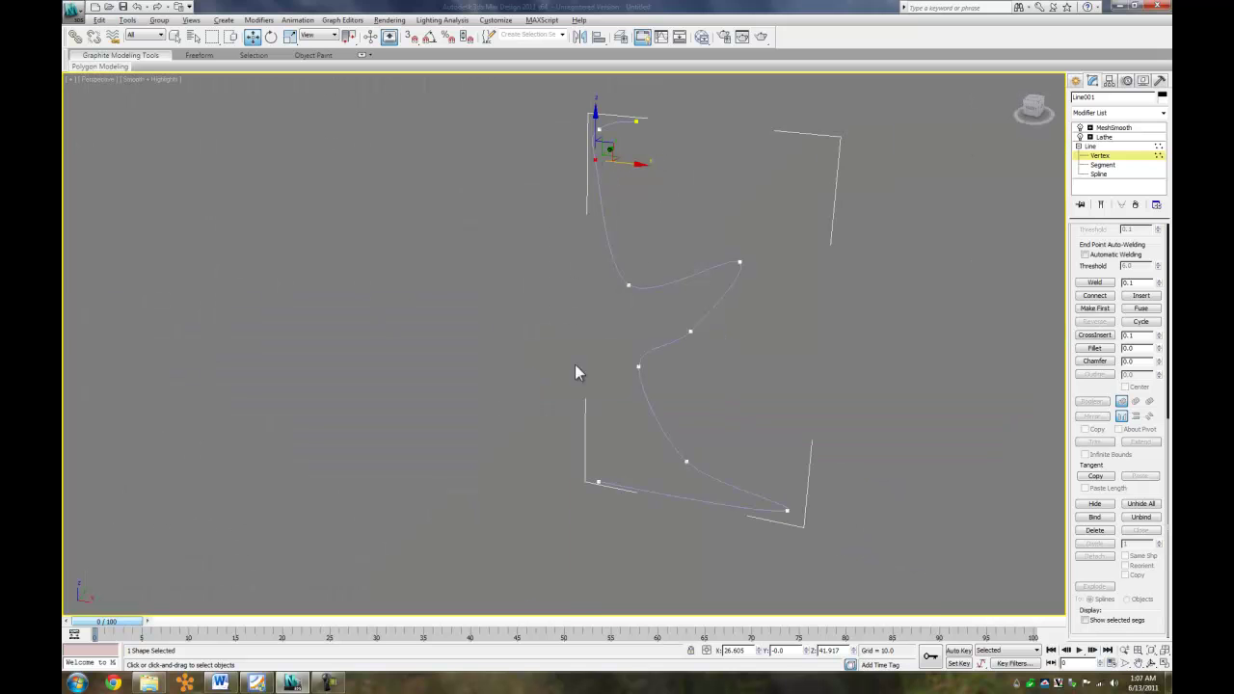
{"action": "left_click_drag", "start_coordinate": [612, 161], "coordinate": [627, 181]}
{"action": "right_click", "coordinate": [627, 182]}
{"action": "left_click_drag", "start_coordinate": [620, 473], "coordinate": [565, 487]}
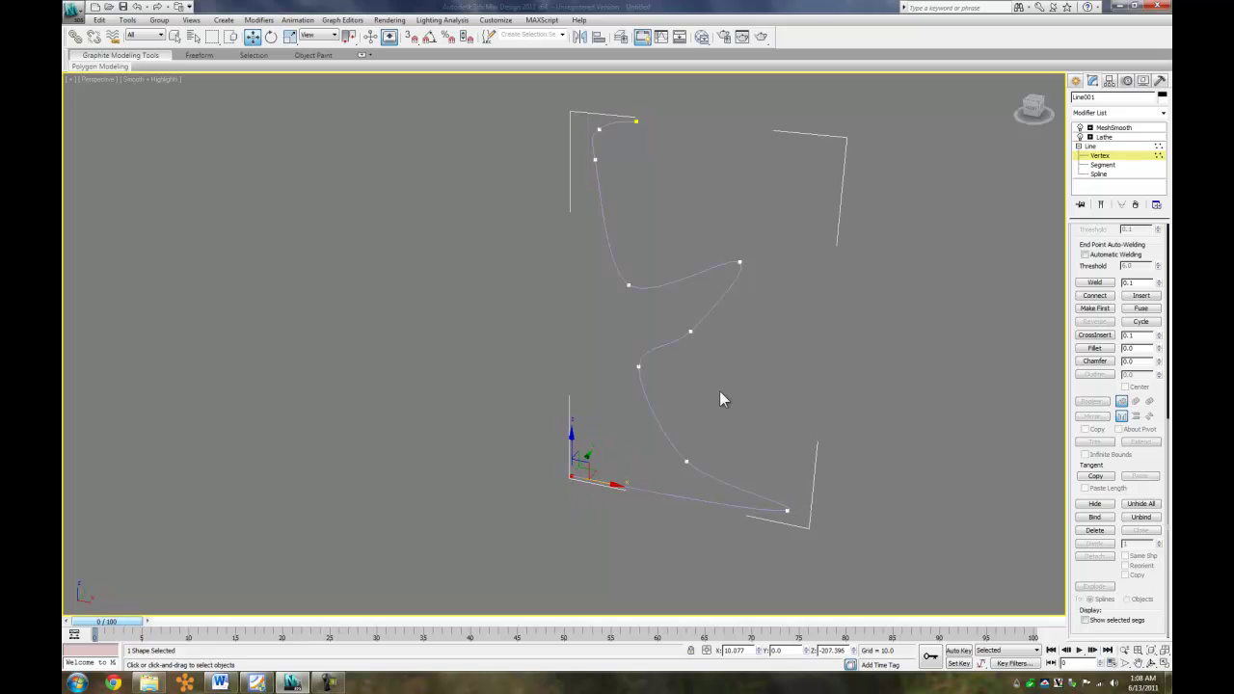
- Return to the MeshSmooth level and examine the smoothed vase from several angles in the Perspective view
{"action": "left_click", "coordinate": [1109, 129]}
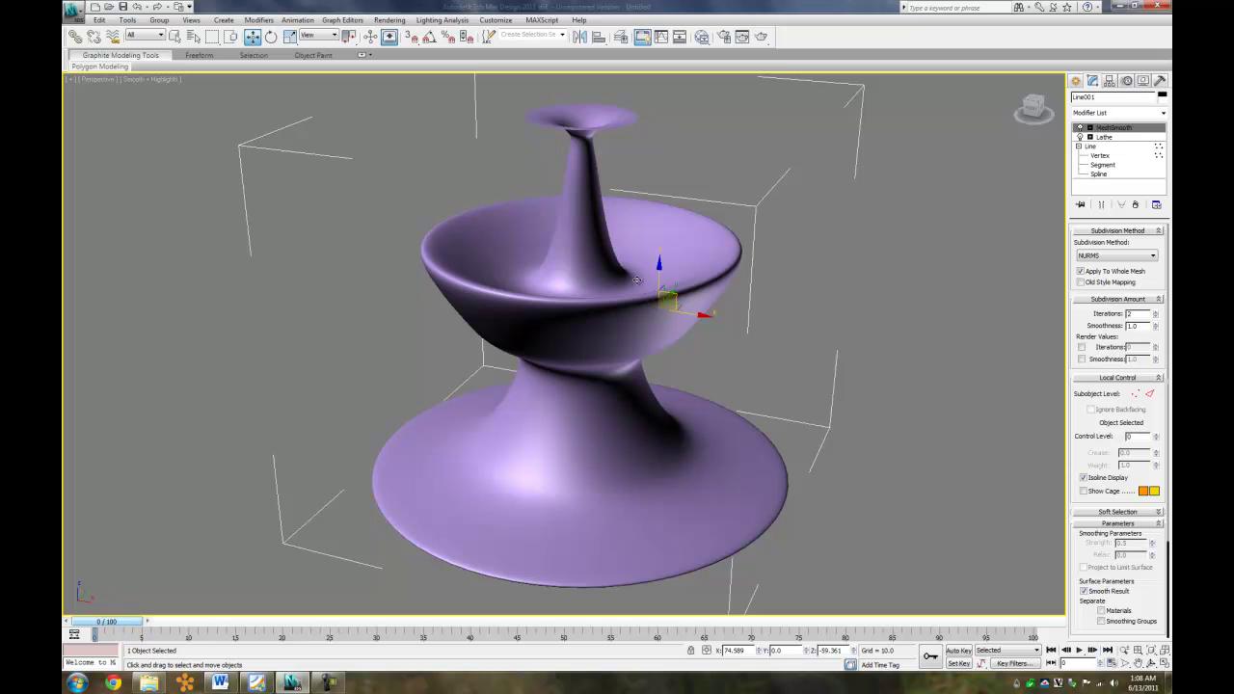
{"action": "left_click", "coordinate": [1150, 663]}
{"action": "left_click_drag", "start_coordinate": [545, 319], "coordinate": [600, 288]}
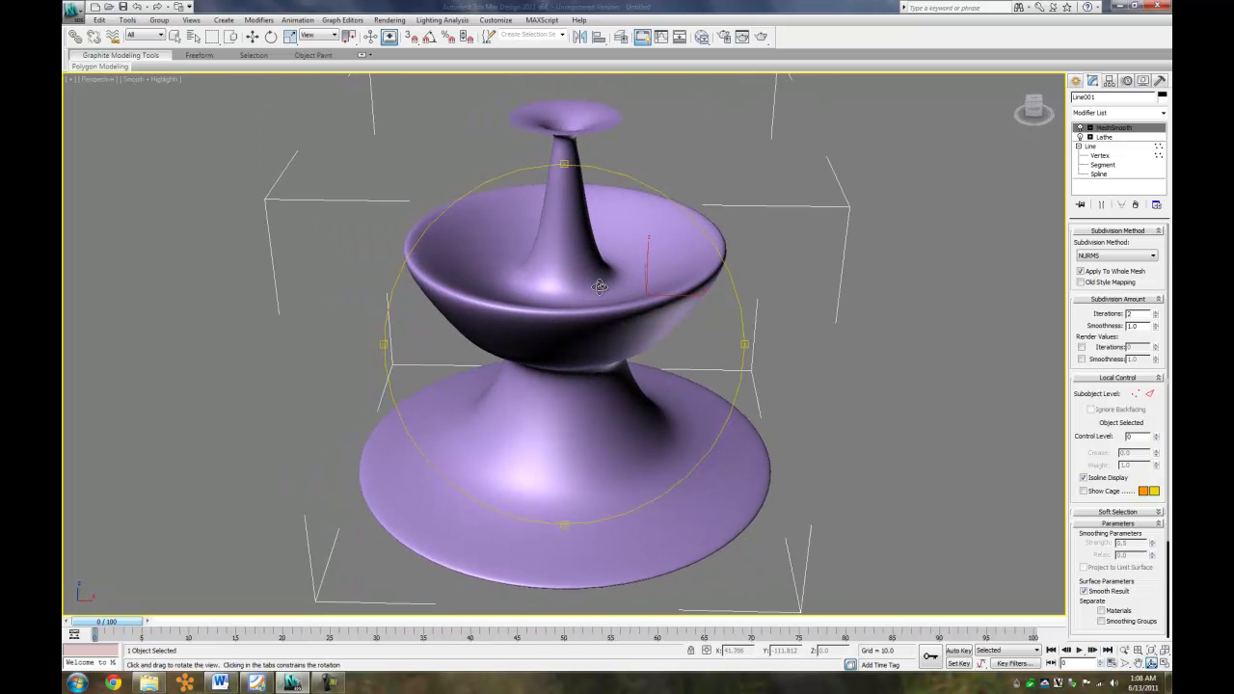
{"action": "key", "text": "w"}
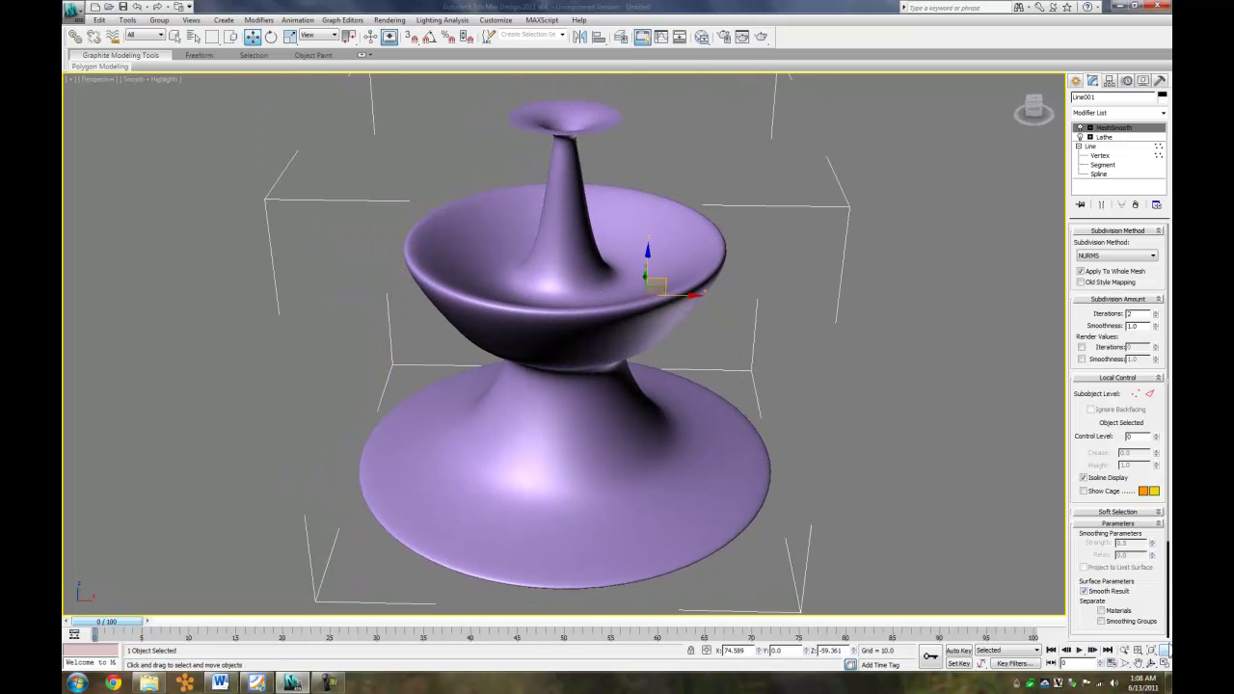
{"action": "left_click", "coordinate": [1165, 664]}
{"action": "left_click", "coordinate": [1165, 663]}
{"action": "left_click", "coordinate": [916, 414]}
{"action": "middle_click_drag", "start_coordinate": [762, 391], "coordinate": [537, 303]}
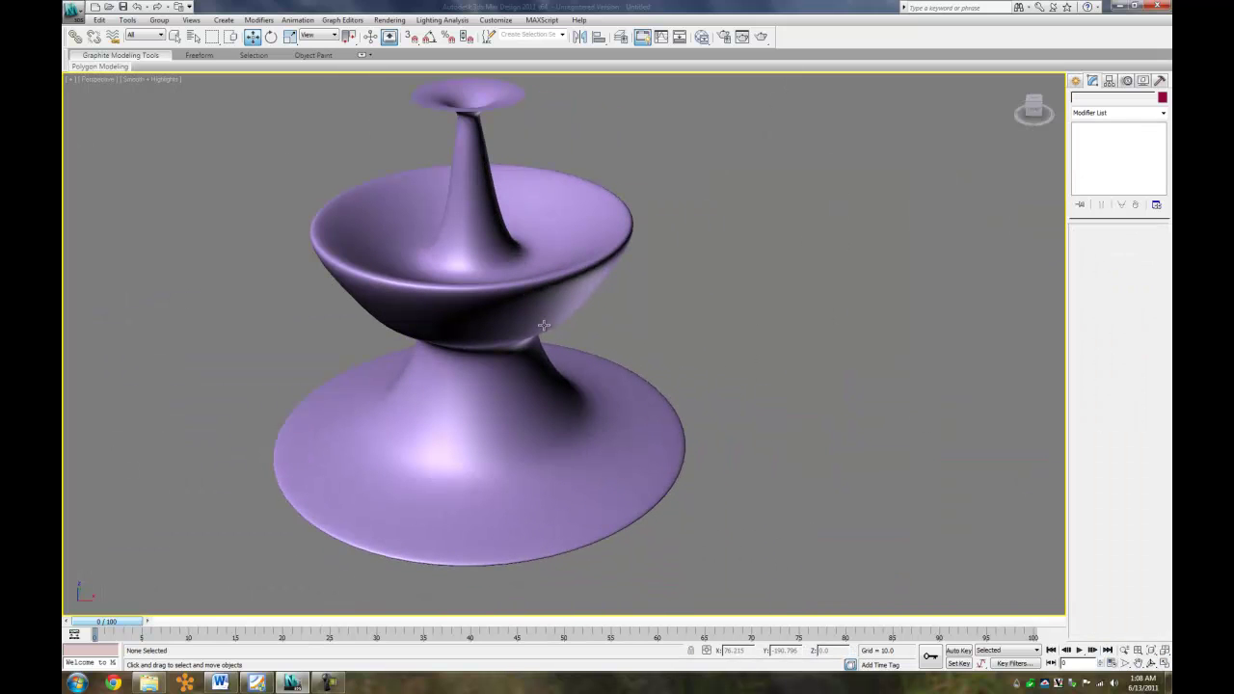
{"action": "left_click", "coordinate": [1152, 664]}
{"action": "left_click_drag", "start_coordinate": [695, 377], "coordinate": [608, 314]}
{"action": "key", "text": "w"}
- Review the vase's Line, Lathe and MeshSmooth levels, return to MeshSmooth, and deselect the vase
{"action": "left_click", "coordinate": [549, 291]}
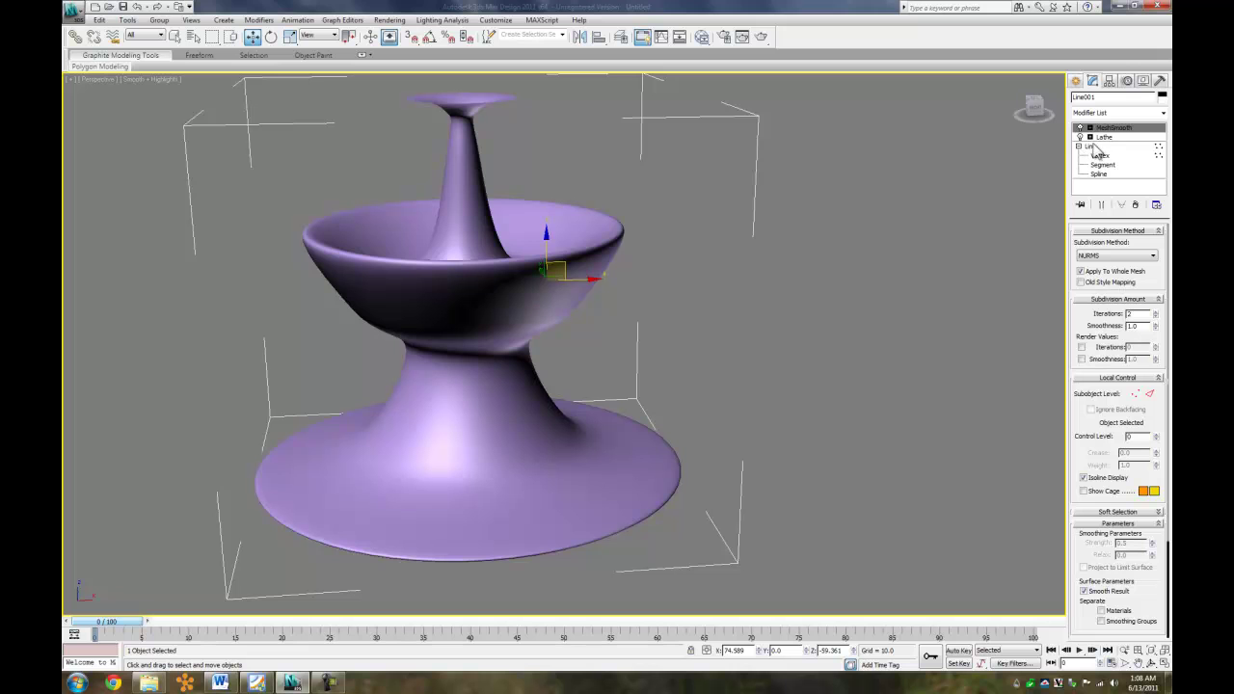
{"action": "left_click", "coordinate": [1097, 154]}
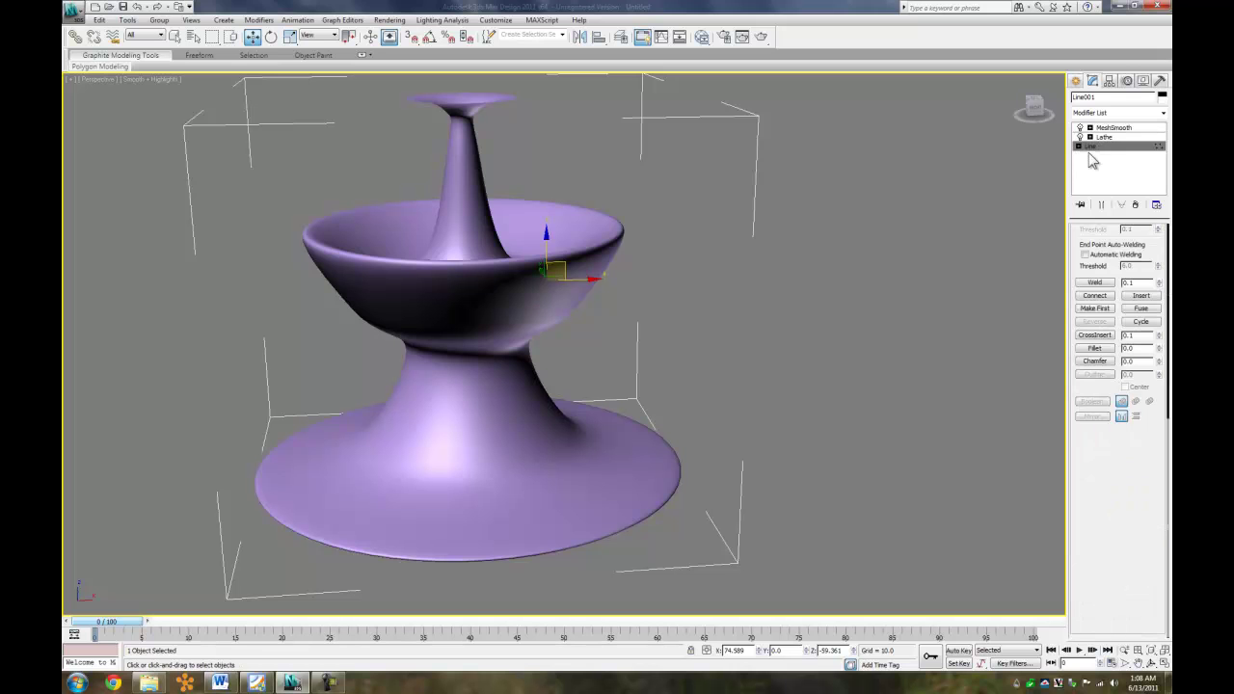
{"action": "left_click", "coordinate": [1118, 138]}
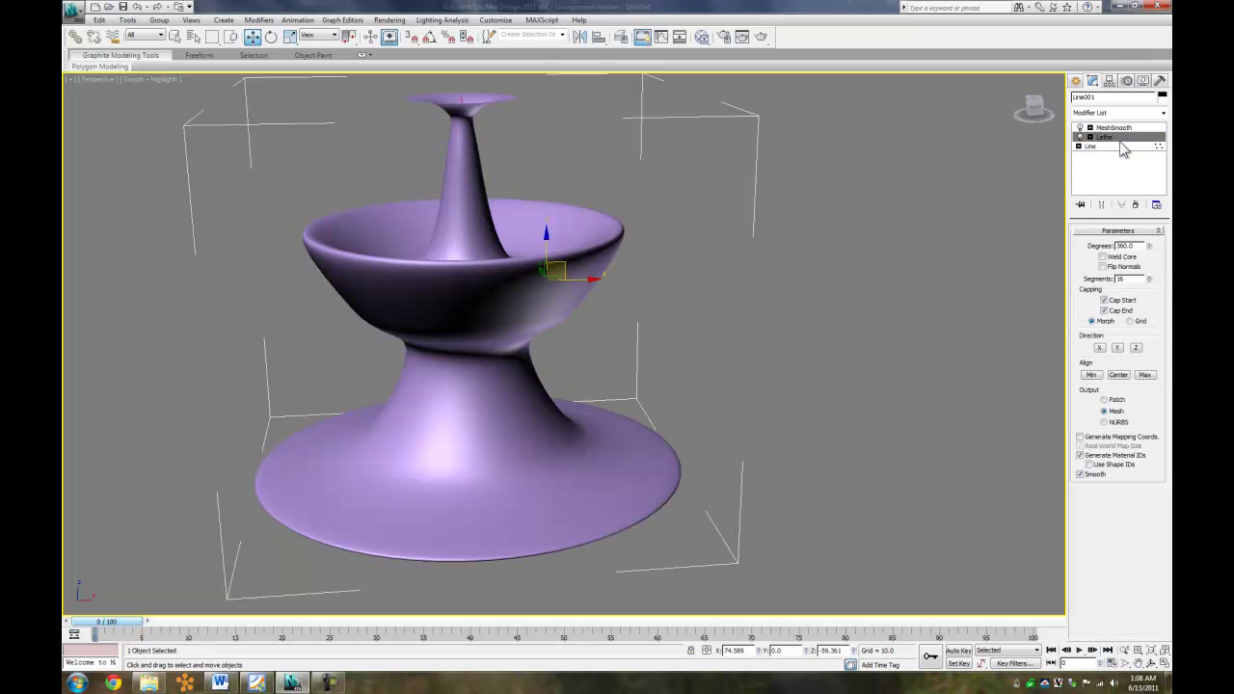
{"action": "left_click", "coordinate": [1124, 128]}
{"action": "left_click", "coordinate": [737, 280]}
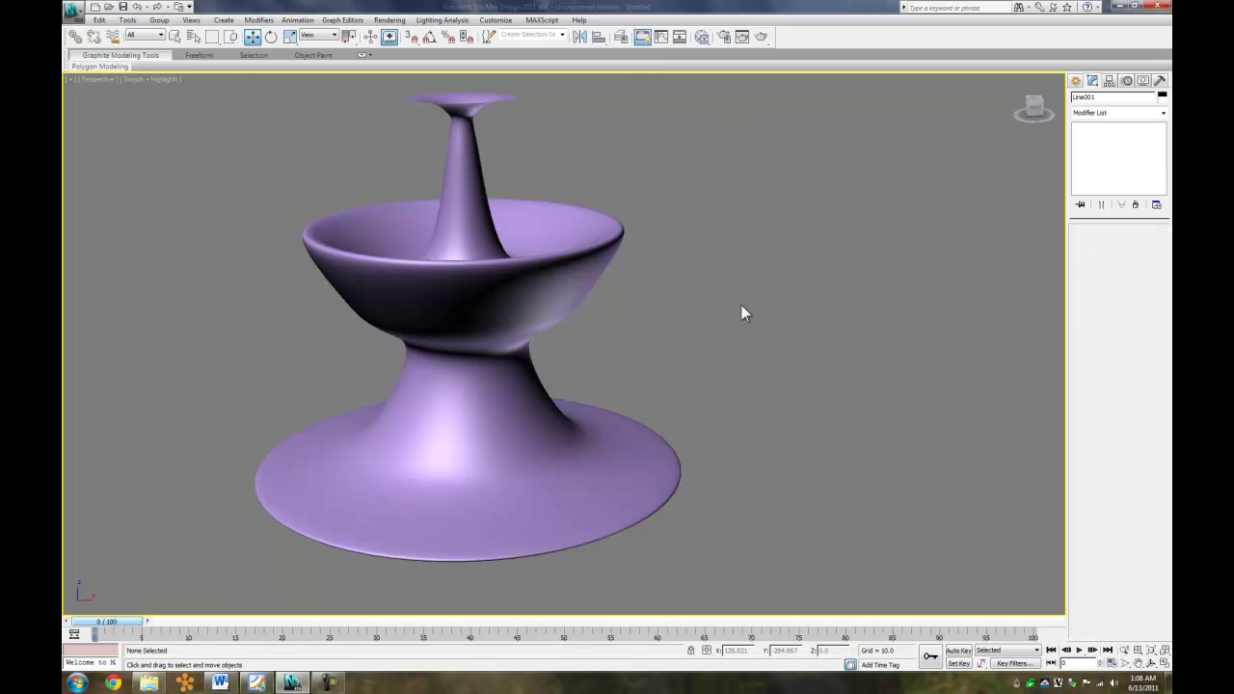
- Create a Text spline to the right of the vase's upper half in the maximized Front view
{"action": "scroll", "coordinate": [739, 369], "scroll_direction": "down", "scroll_amount": 4}
{"action": "key", "text": "alt+w"}
{"action": "right_click", "coordinate": [843, 489]}
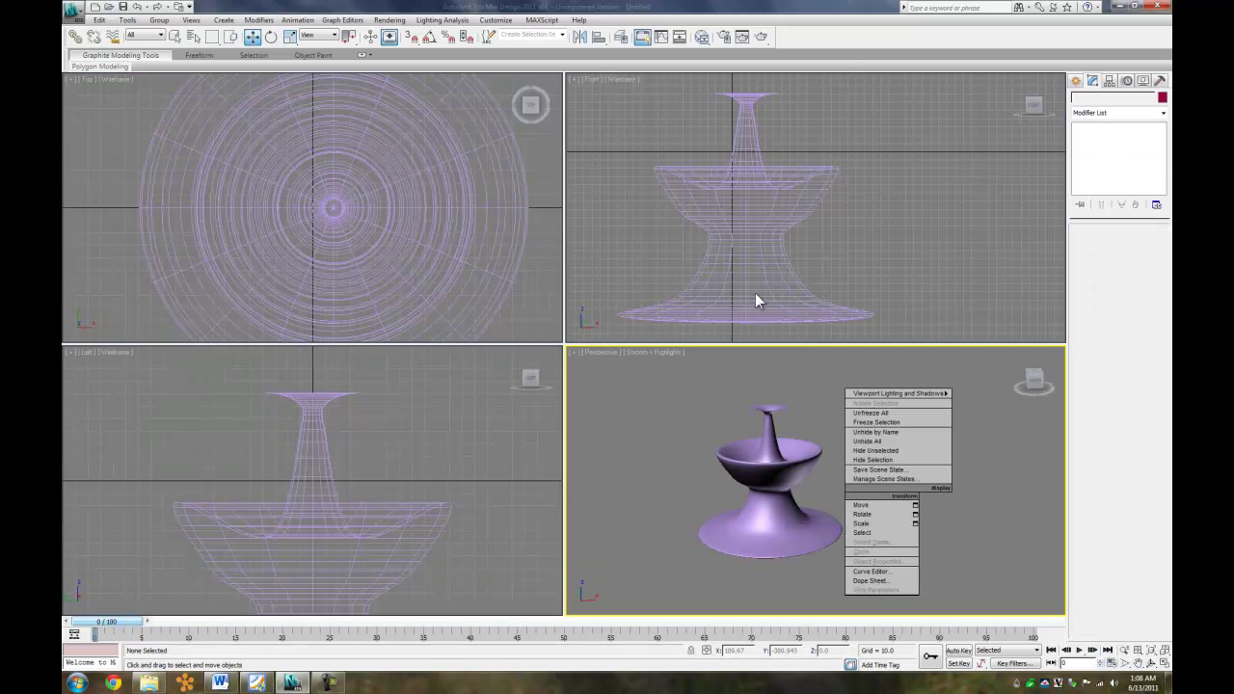
{"action": "left_click", "coordinate": [590, 147]}
{"action": "scroll", "coordinate": [590, 143], "scroll_direction": "down", "scroll_amount": 4}
{"action": "middle_click_drag", "start_coordinate": [879, 218], "coordinate": [821, 225]}
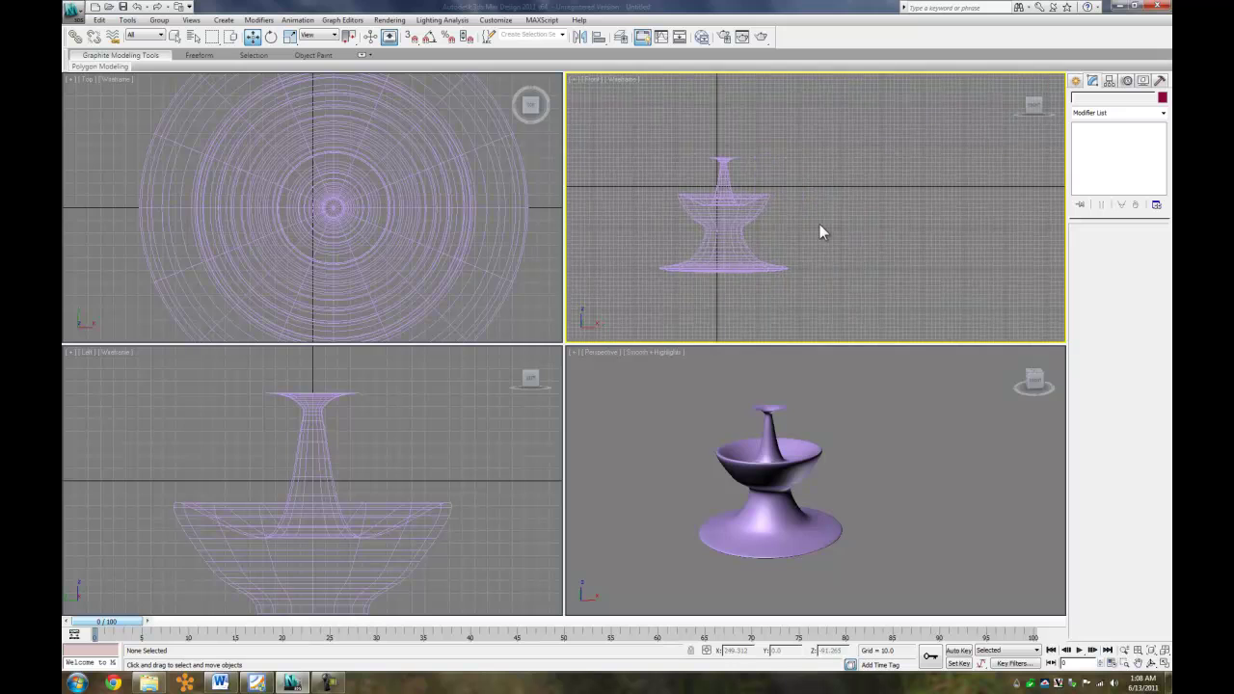
{"action": "key", "text": "alt+w"}
{"action": "middle_click_drag", "start_coordinate": [649, 322], "coordinate": [622, 310]}
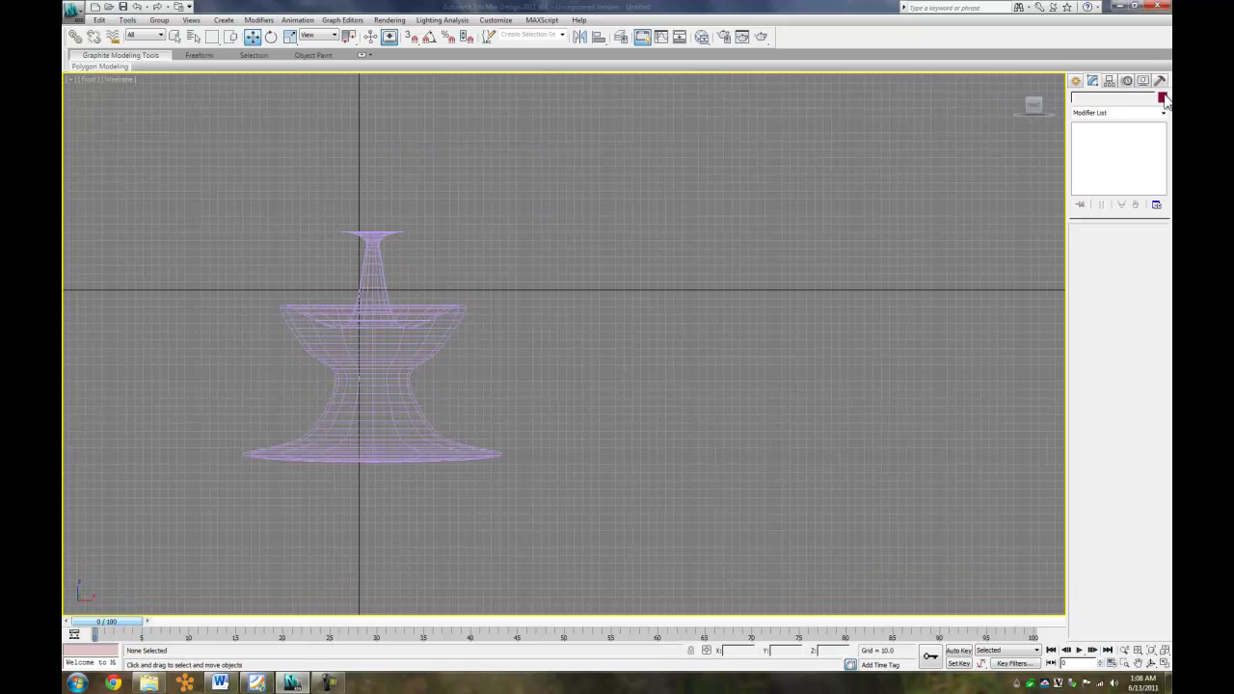
{"action": "left_click", "coordinate": [1077, 81]}
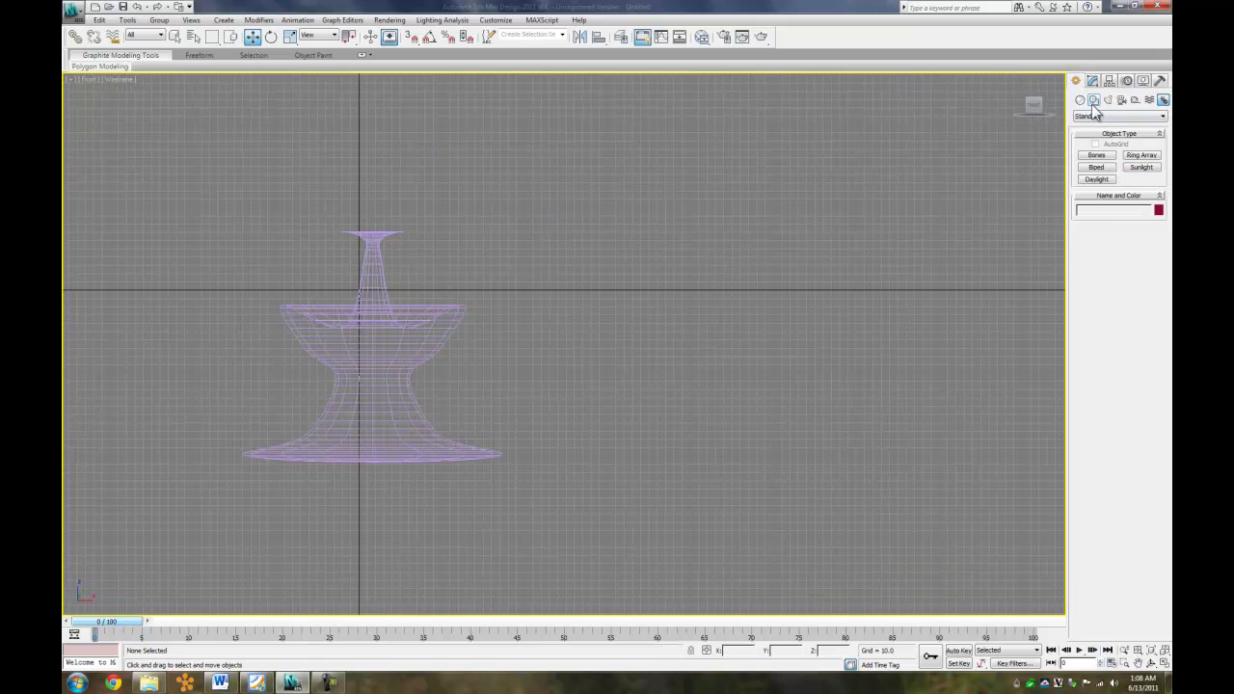
{"action": "left_click", "coordinate": [1094, 101]}
{"action": "left_click", "coordinate": [1104, 214]}
{"action": "left_click_drag", "start_coordinate": [687, 366], "coordinate": [723, 270]}
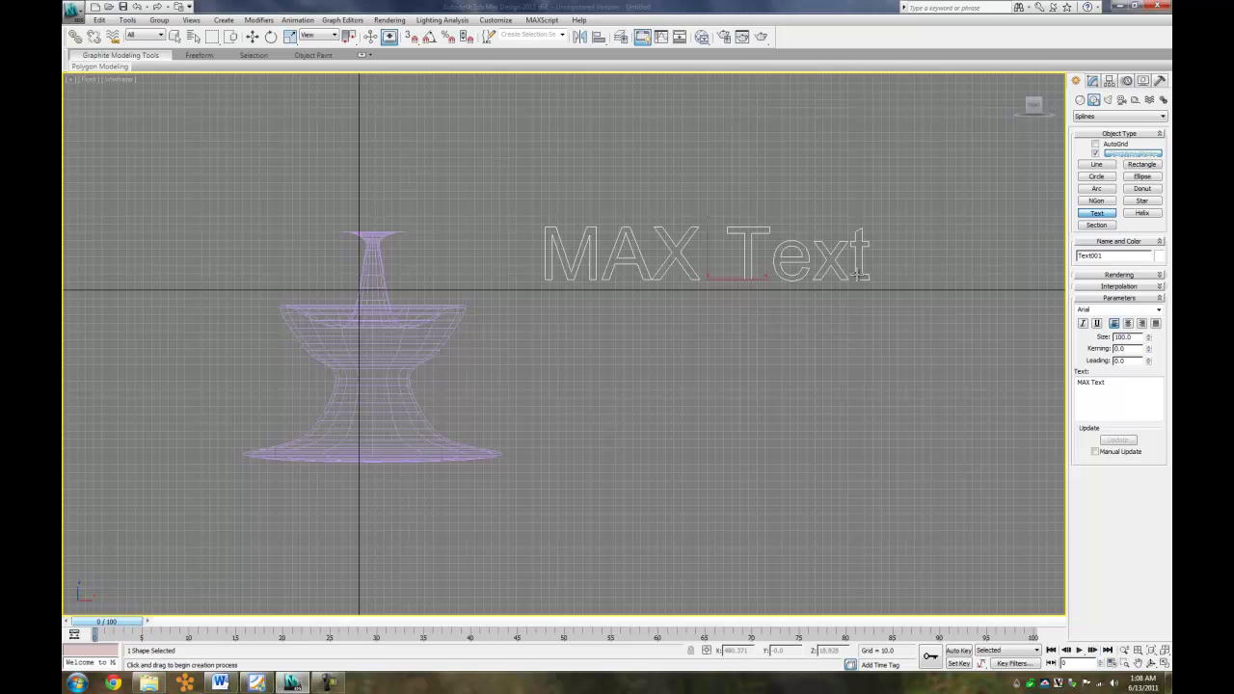
- Replace the default text with "Mirus" and an indented "Made" on a second line
{"action": "left_click_drag", "start_coordinate": [1160, 381], "coordinate": [1008, 382]}
{"action": "type", "text": "Mirus"}
{"action": "key", "text": "Return"}
{"action": "type", "text": "Made"}
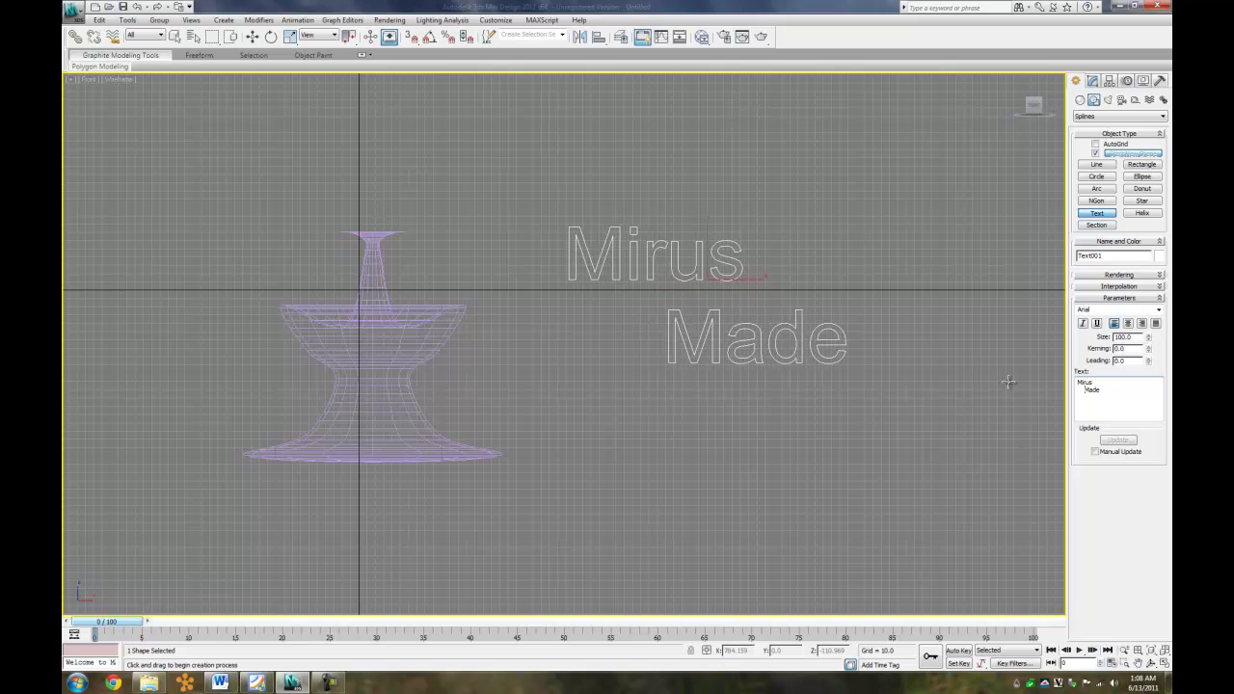
- Move the text closer to the vase, to about X 246, Z 18.8, and reduce the indent before "Made"
{"action": "left_click", "coordinate": [252, 36]}
{"action": "left_click_drag", "start_coordinate": [726, 273], "coordinate": [598, 258]}
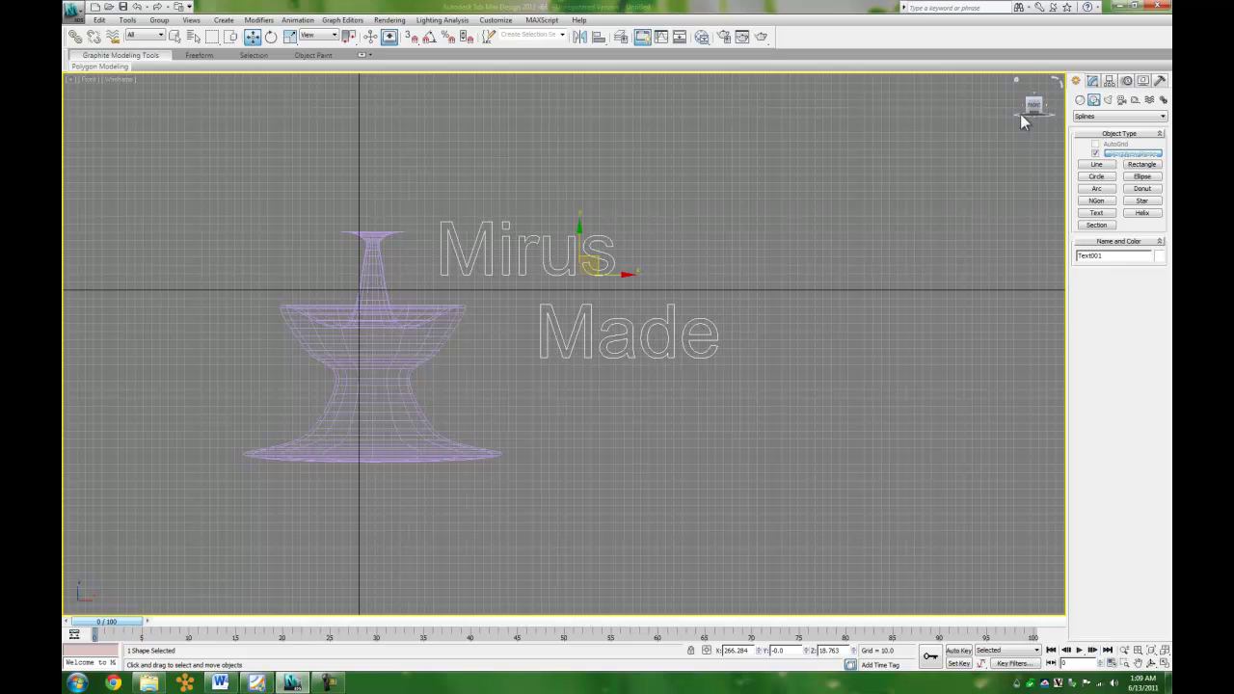
{"action": "left_click", "coordinate": [1092, 80]}
{"action": "left_click", "coordinate": [1084, 345]}
{"action": "key", "text": "BackSpace"}
{"action": "key", "text": "BackSpace"}
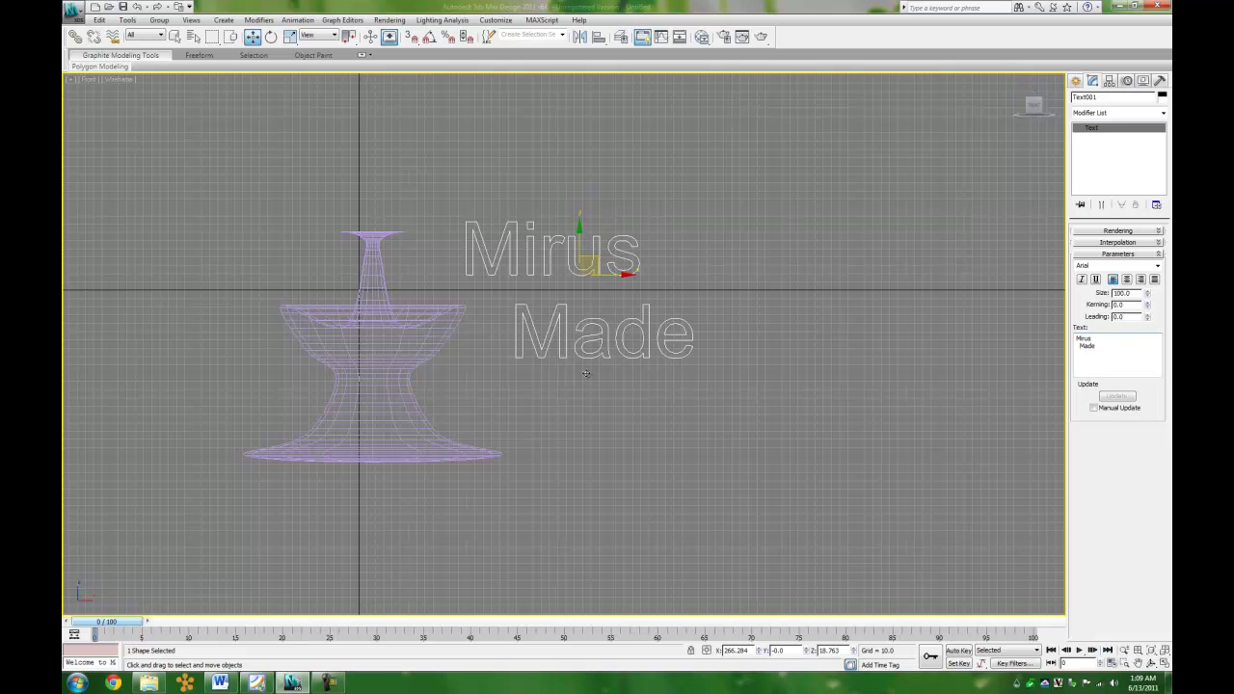
{"action": "left_click_drag", "start_coordinate": [620, 277], "coordinate": [603, 276]}
{"action": "left_click", "coordinate": [732, 289]}
{"action": "middle_click_drag", "start_coordinate": [601, 323], "coordinate": [732, 329]}
{"action": "middle_click_drag", "start_coordinate": [829, 325], "coordinate": [804, 329]}
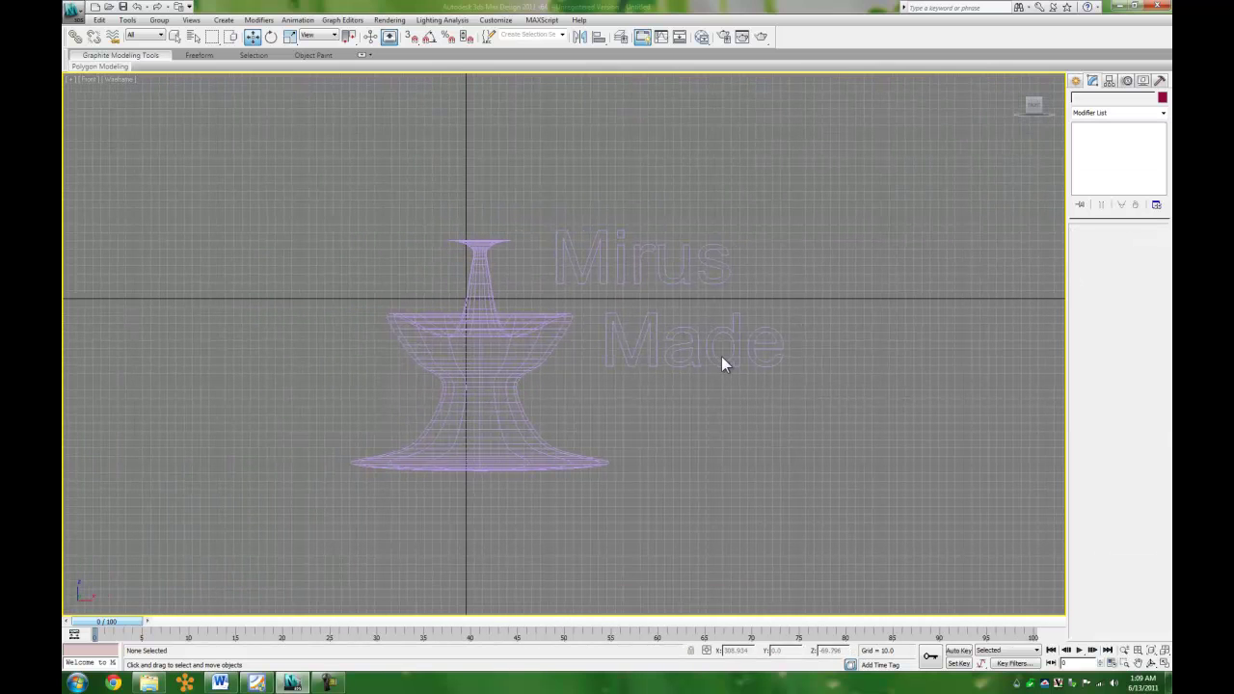
- Give the Mirus Made text a teal object color
{"action": "left_click", "coordinate": [615, 263]}
{"action": "left_click", "coordinate": [1079, 80]}
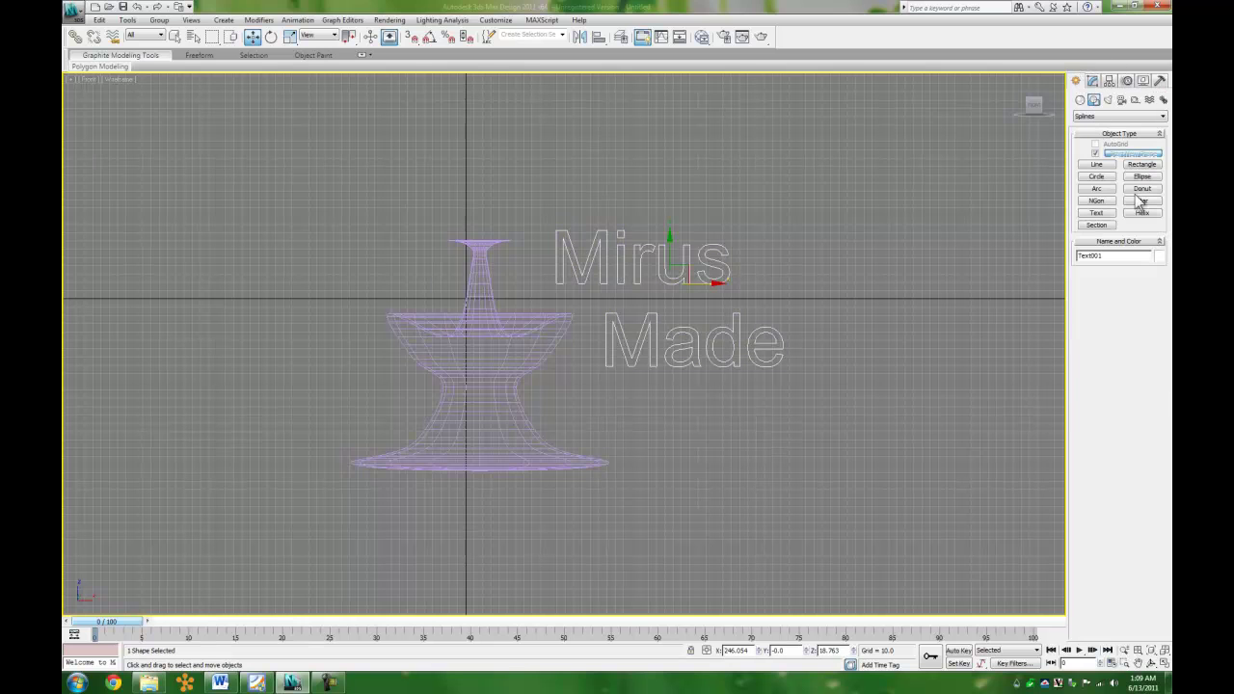
{"action": "left_click", "coordinate": [1162, 258]}
{"action": "left_click", "coordinate": [692, 335]}
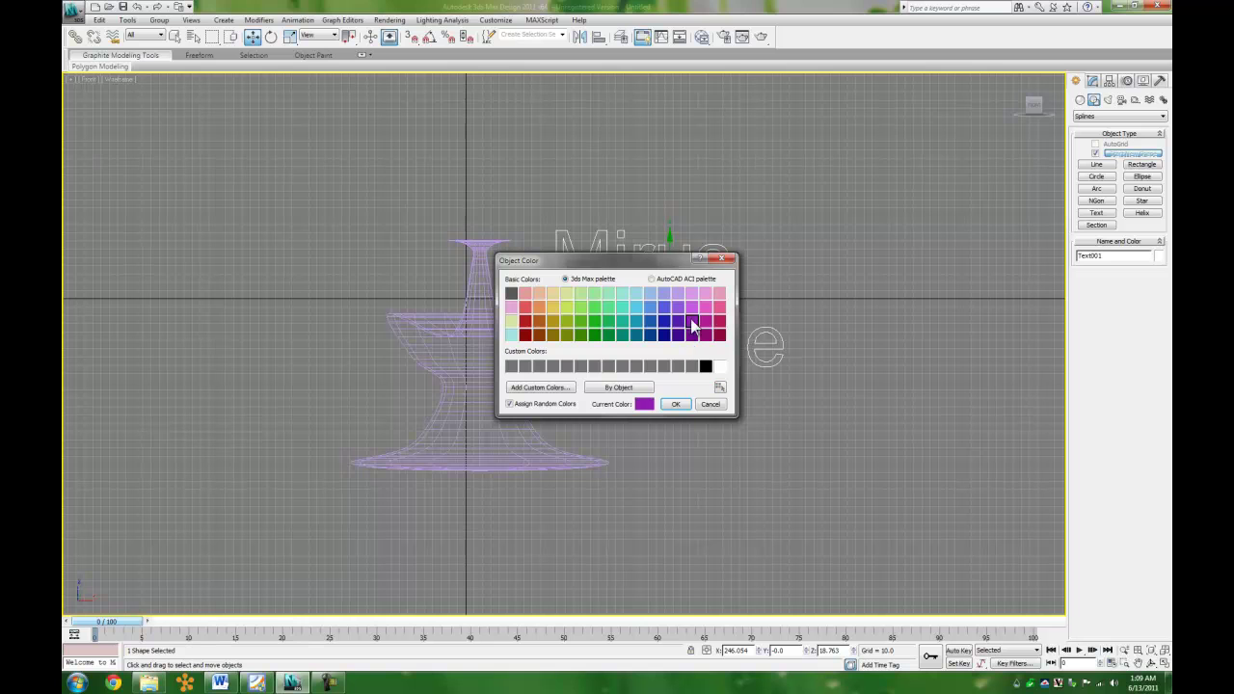
{"action": "left_click", "coordinate": [636, 323]}
{"action": "left_click", "coordinate": [675, 404]}
- Hide the grid in the Front view and select the vase
{"action": "left_click_drag", "start_coordinate": [684, 453], "coordinate": [561, 493]}
{"action": "key", "text": "g"}
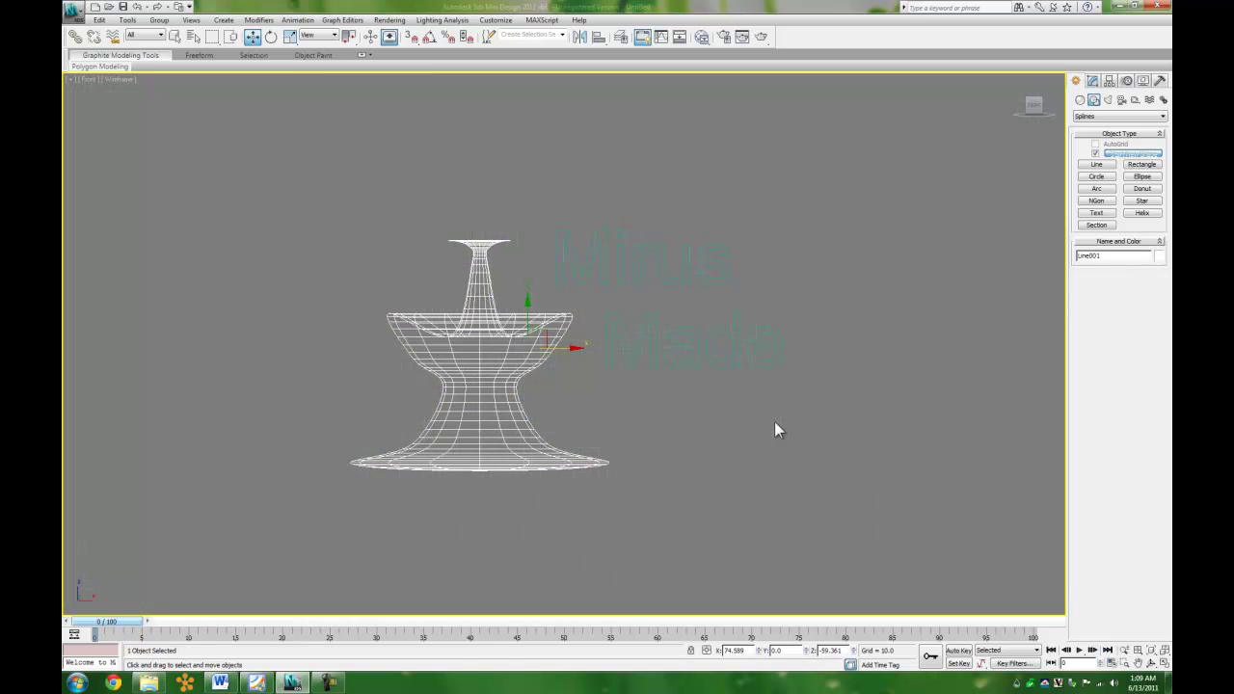
{"action": "left_click", "coordinate": [304, 220]}
{"action": "left_click_drag", "start_coordinate": [332, 234], "coordinate": [424, 353]}
{"action": "left_click_drag", "start_coordinate": [334, 287], "coordinate": [392, 358]}
- Try a gray custom color as the vase's object color
{"action": "left_click", "coordinate": [1158, 256]}
{"action": "left_click", "coordinate": [640, 365]}
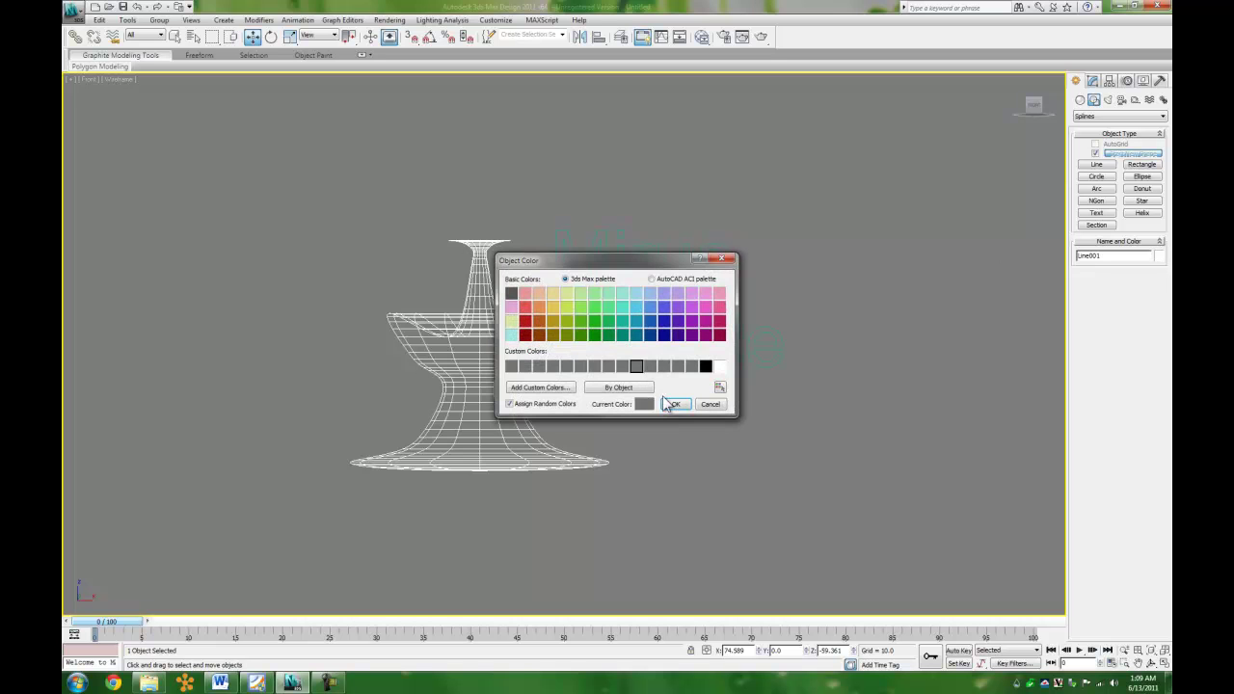
{"action": "left_click", "coordinate": [667, 408]}
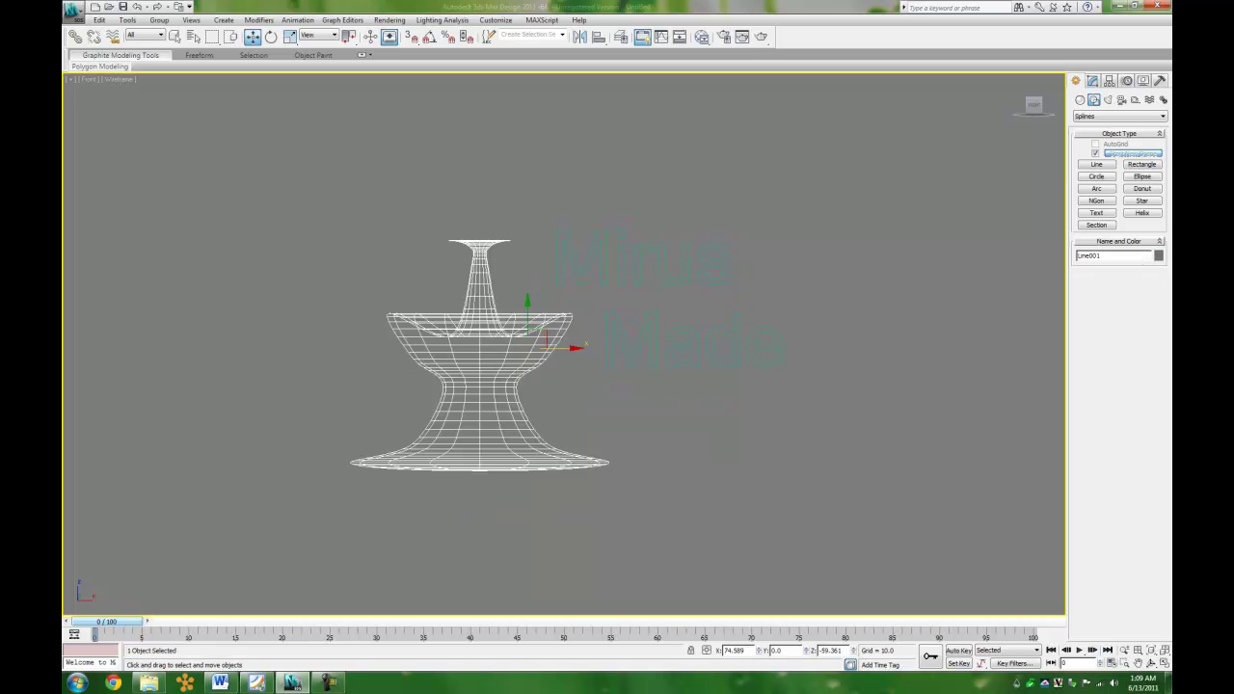
- Set the vase's object color to white and deselect the vase
{"action": "left_click", "coordinate": [1158, 255]}
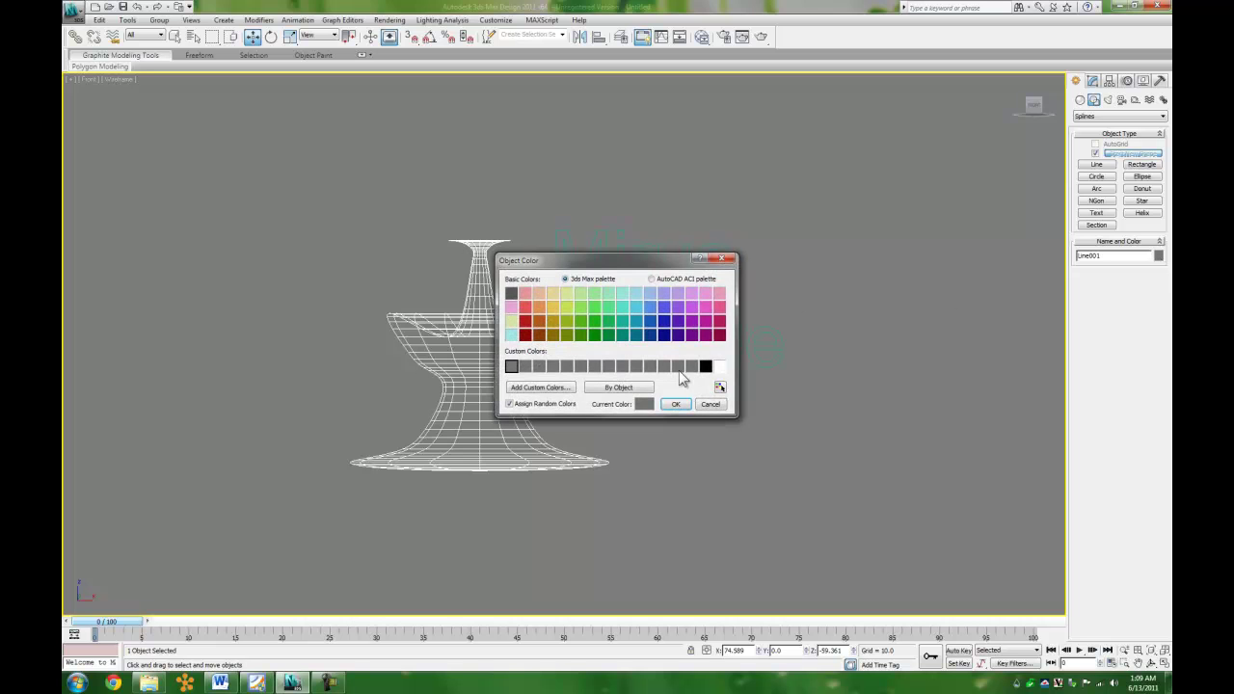
{"action": "left_click", "coordinate": [720, 365]}
{"action": "left_click", "coordinate": [675, 404]}
{"action": "left_click", "coordinate": [727, 490]}
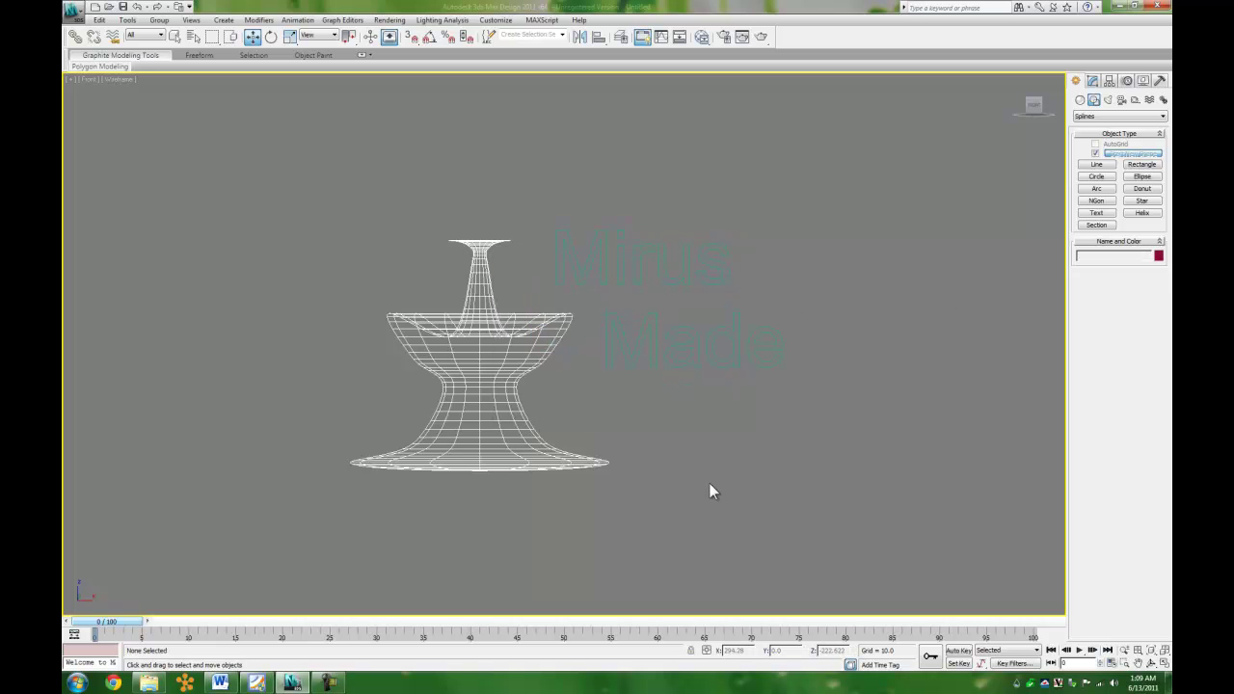
{"action": "left_click_drag", "start_coordinate": [577, 476], "coordinate": [581, 475]}
- In the four-viewport layout, set the text's font to Broadway and shift the text along X to about 261
{"action": "key", "text": "alt+w"}
{"action": "left_click", "coordinate": [870, 509]}
{"action": "key", "text": "alt+w"}
{"action": "key", "text": "alt+w"}
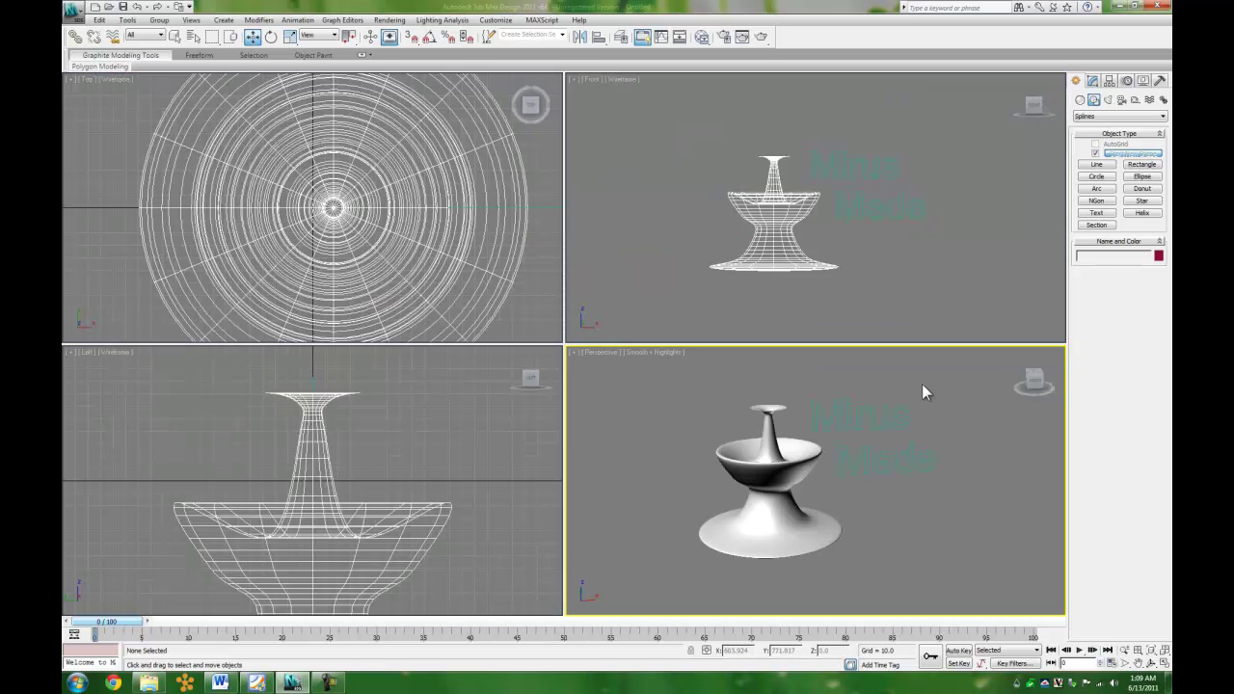
{"action": "left_click", "coordinate": [918, 437]}
{"action": "left_click", "coordinate": [1093, 80]}
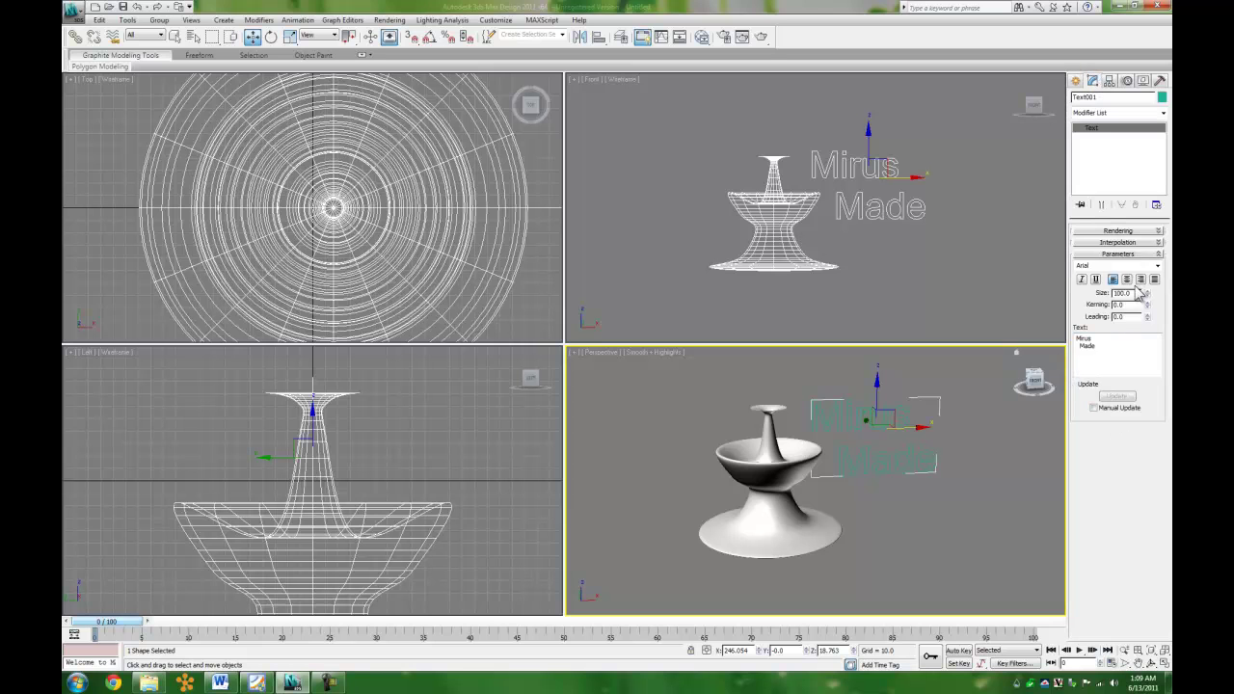
{"action": "left_click", "coordinate": [1157, 266]}
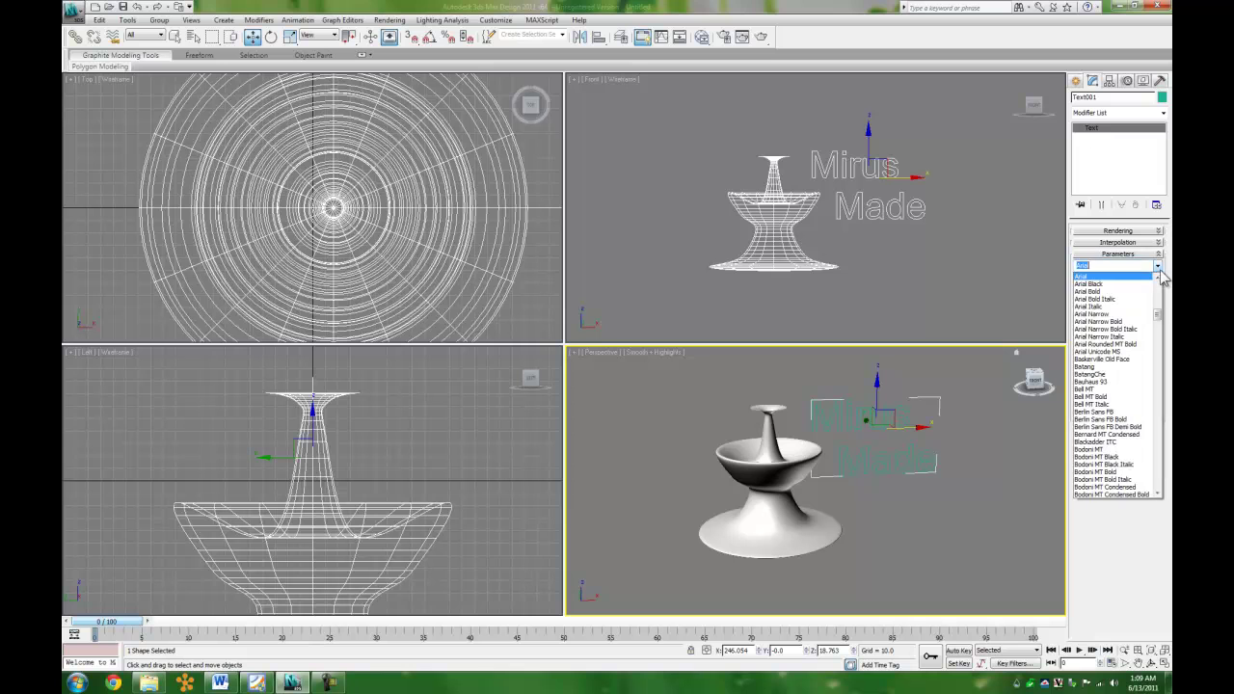
{"action": "mouse_move", "coordinate": [1159, 321]}
{"action": "left_mouse_down"}
{"action": "mouse_move", "coordinate": [1162, 359]}
{"action": "mouse_move", "coordinate": [1161, 333]}
{"action": "left_mouse_up"}
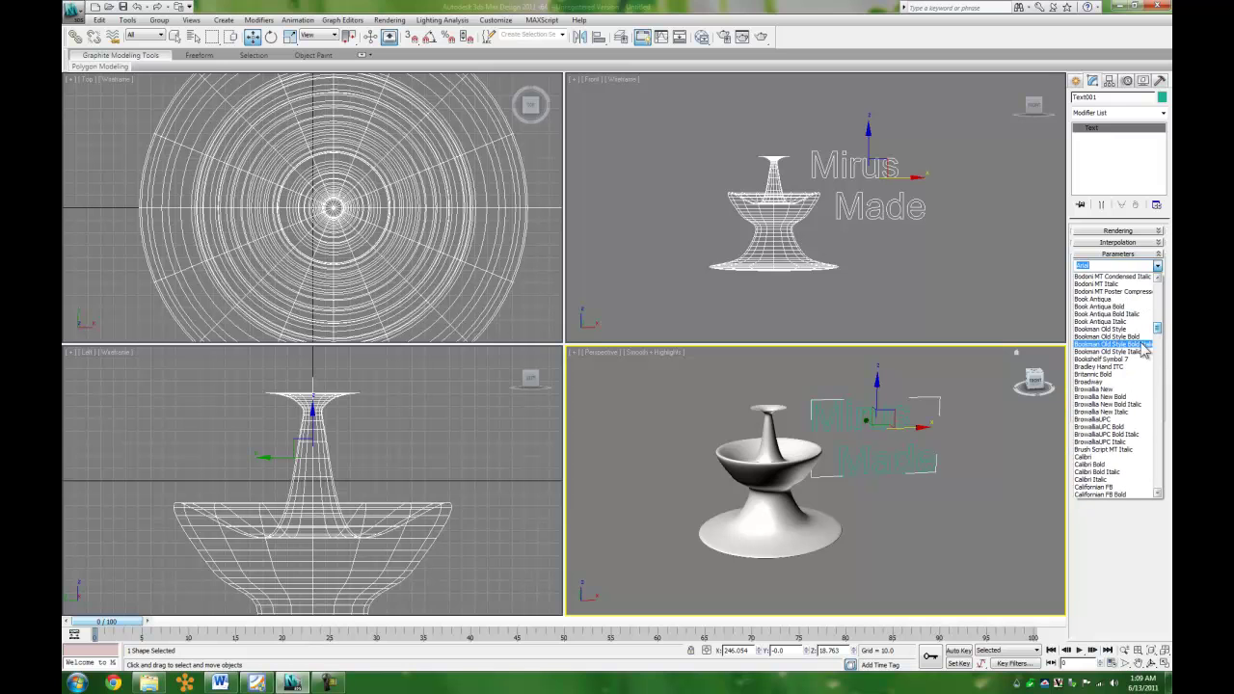
{"action": "left_click", "coordinate": [1094, 382]}
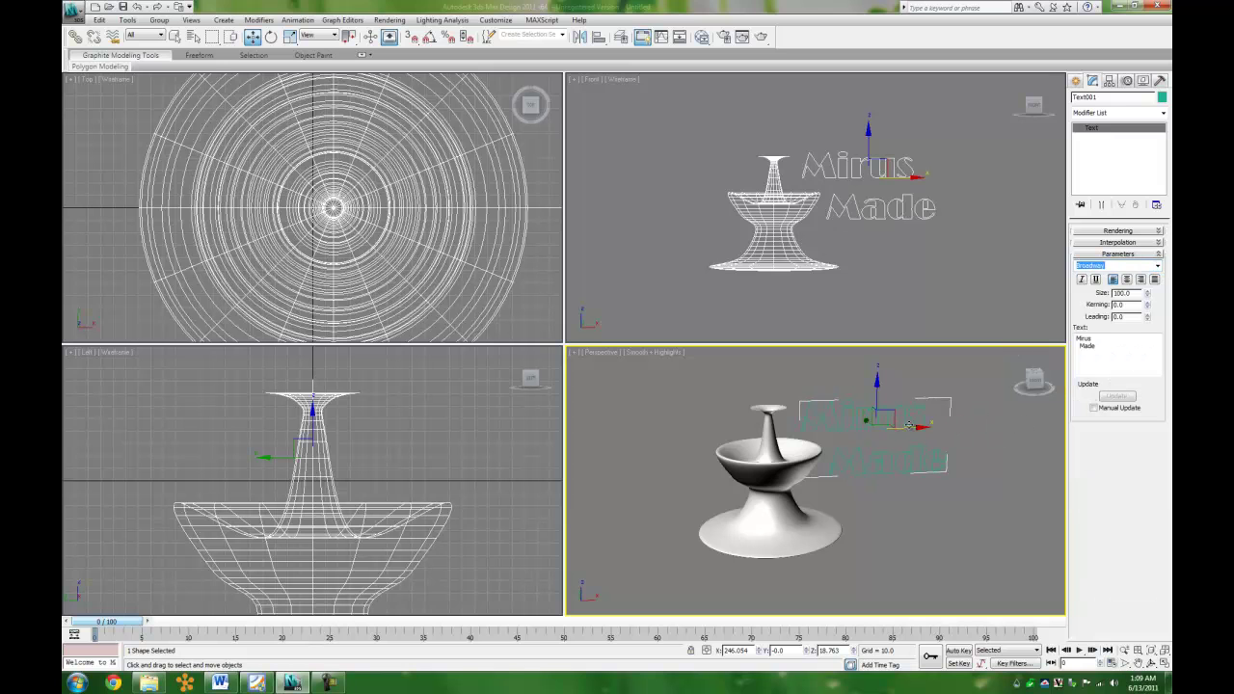
{"action": "left_click_drag", "start_coordinate": [913, 427], "coordinate": [920, 427]}
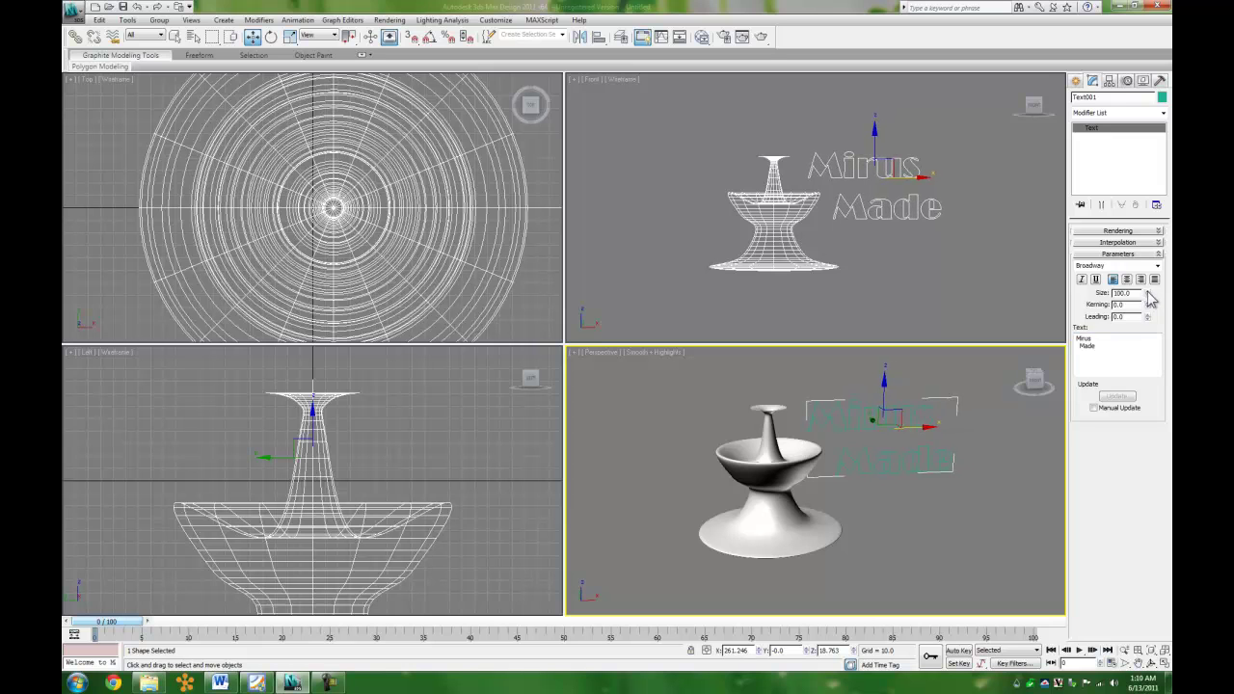
- Try changing the text's kerning and underlining it, restoring both settings
{"action": "left_click_drag", "start_coordinate": [1149, 307], "coordinate": [1114, 462]}
{"action": "right_click", "coordinate": [1114, 462]}
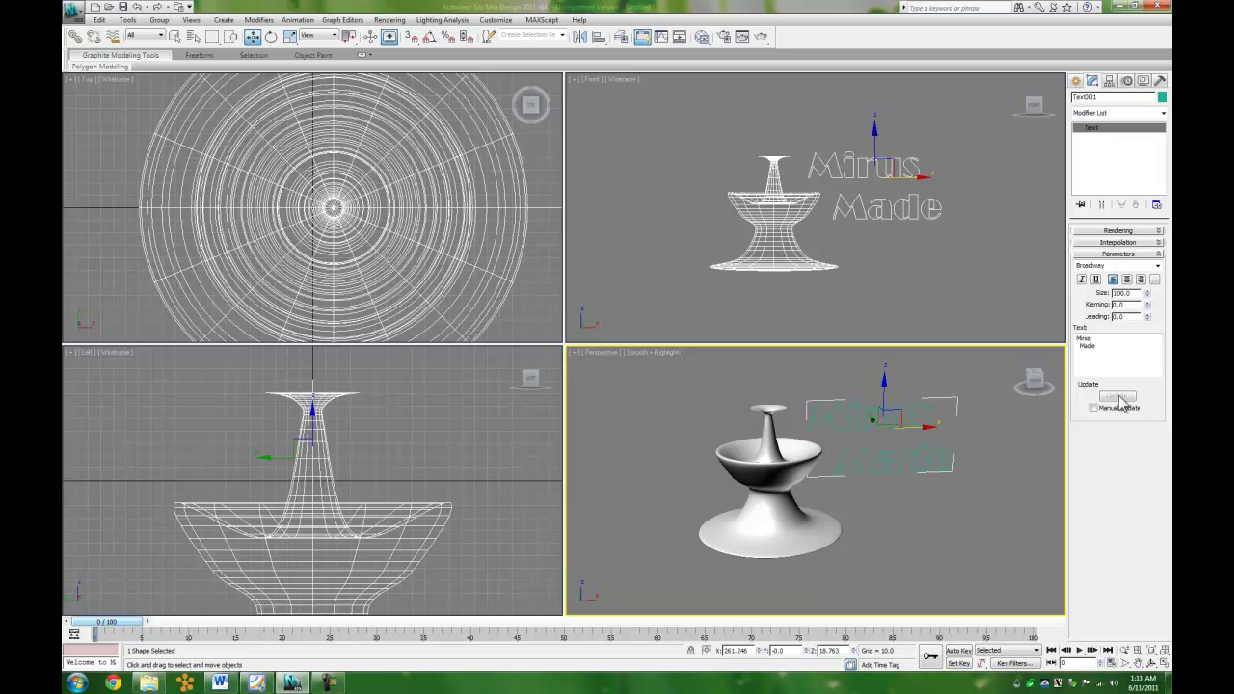
{"action": "left_click", "coordinate": [1094, 280]}
{"action": "left_click", "coordinate": [1095, 280]}
- Turn on Enable In Viewport in the text spline's Rendering settings
{"action": "left_click", "coordinate": [1126, 232]}
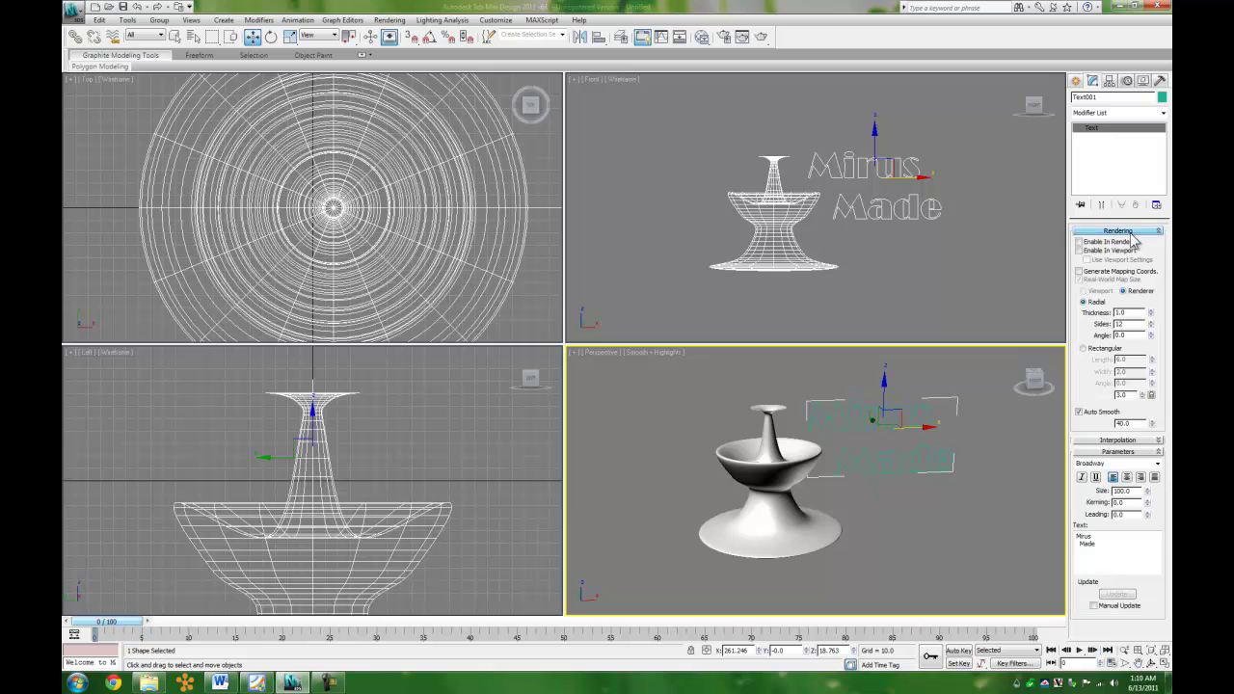
{"action": "left_click", "coordinate": [938, 521]}
{"action": "middle_click_drag", "start_coordinate": [953, 504], "coordinate": [950, 490], "text": "alt"}
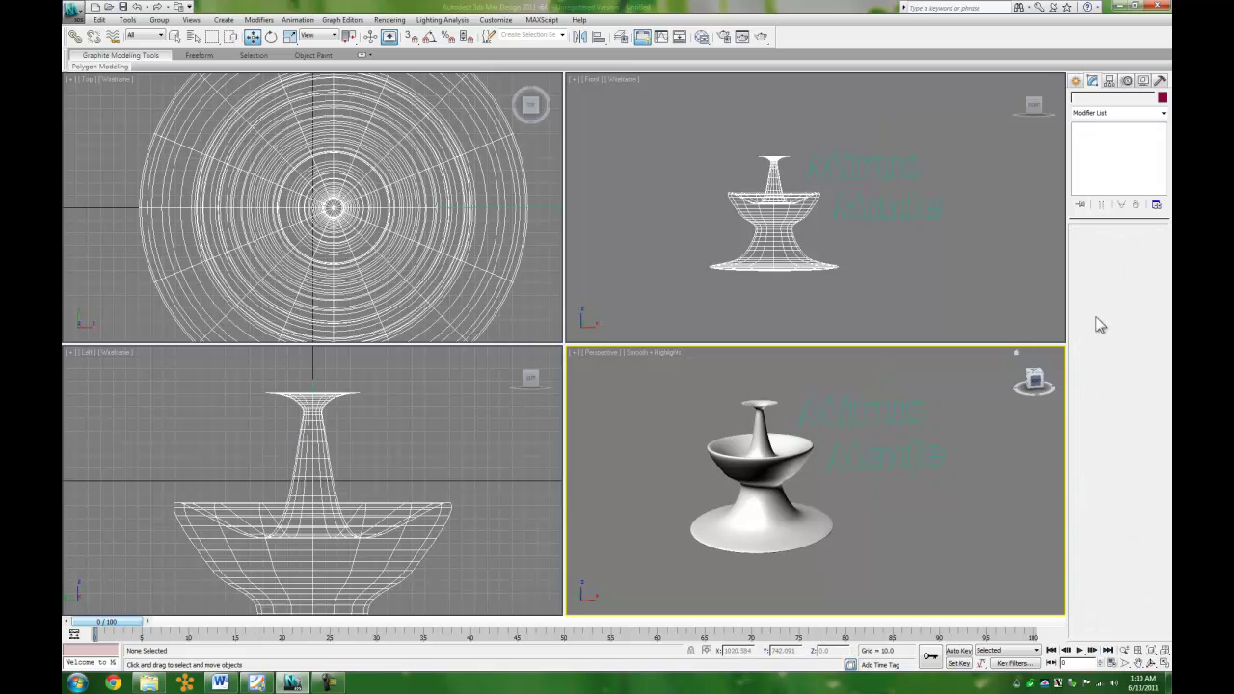
{"action": "left_click_drag", "start_coordinate": [905, 422], "coordinate": [906, 426]}
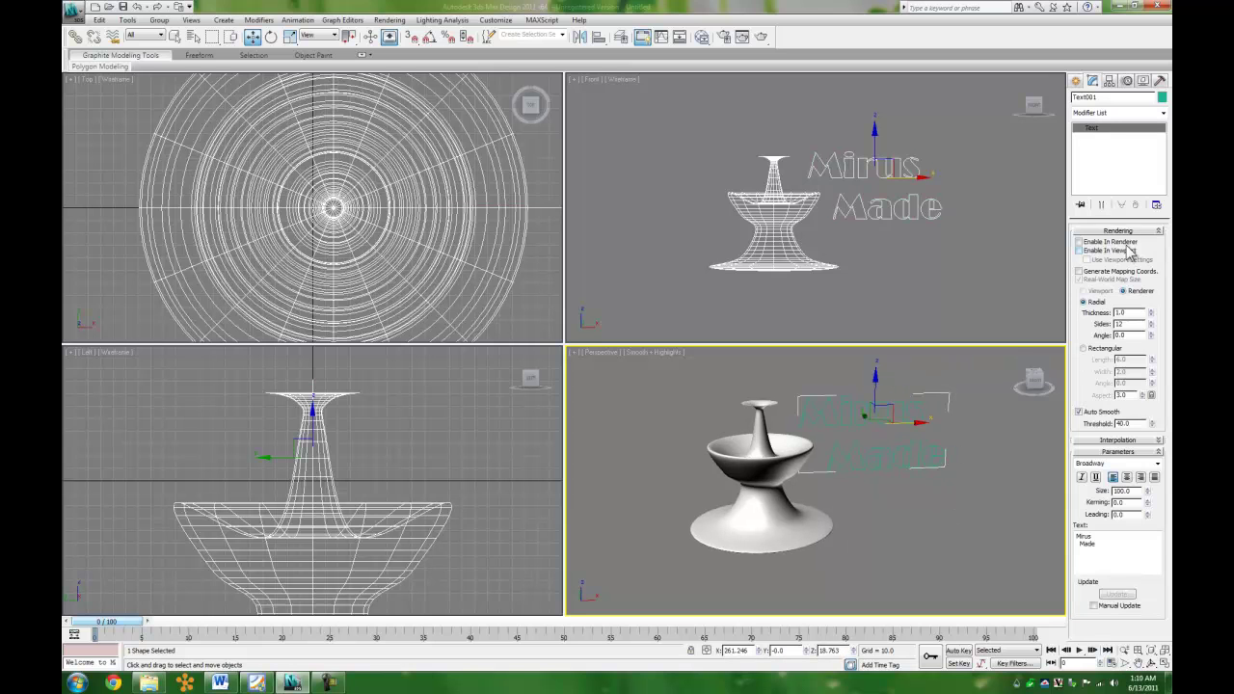
{"action": "left_click", "coordinate": [1118, 251]}
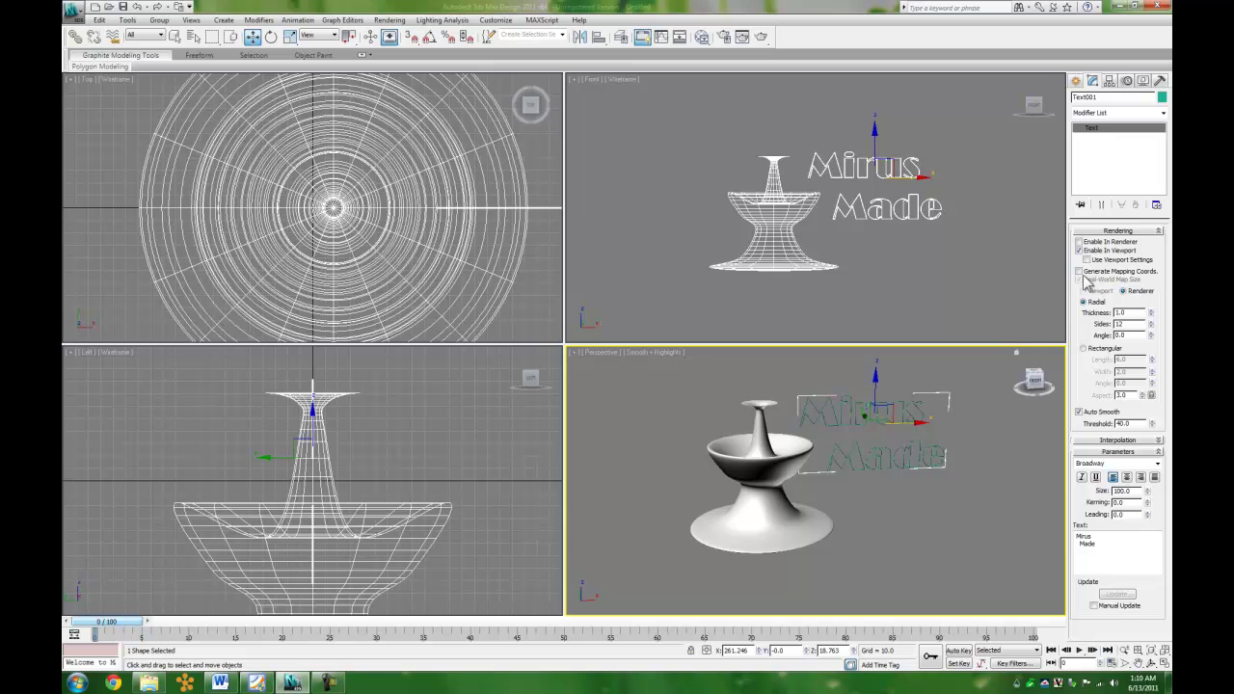
- Turn off the text's Enable In Viewport, turn on Enable In Renderer, and render the perspective view
{"action": "left_click", "coordinate": [1101, 252]}
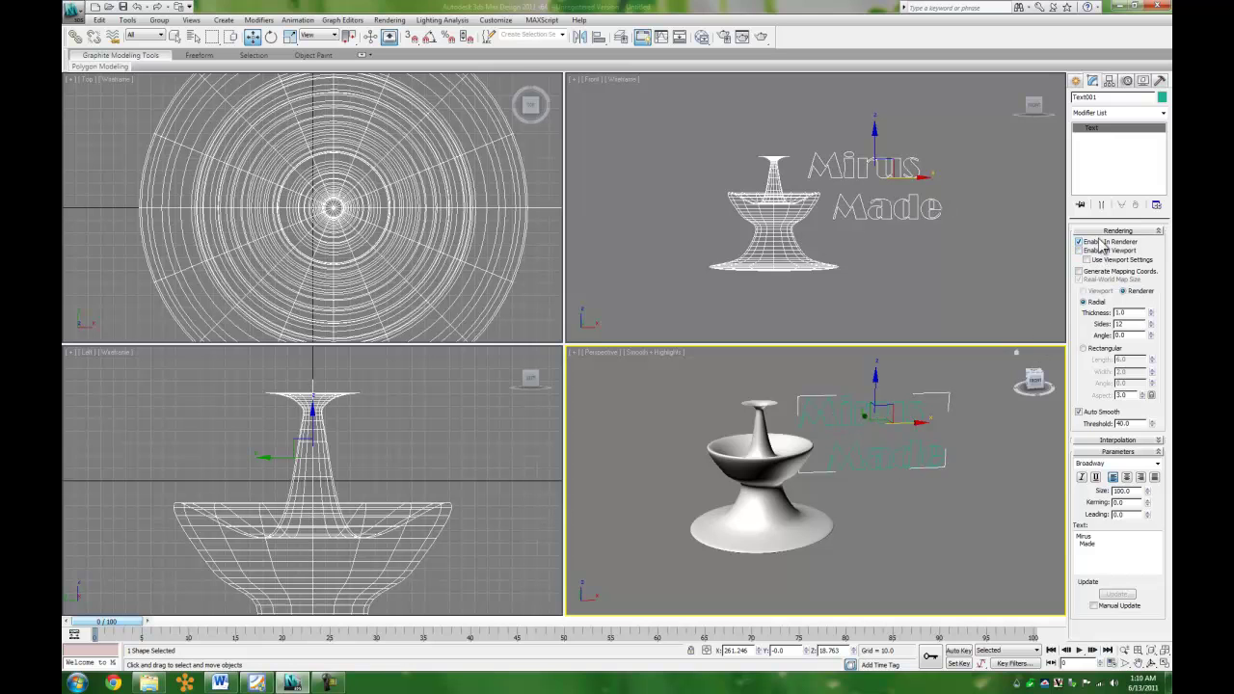
{"action": "left_click", "coordinate": [390, 19]}
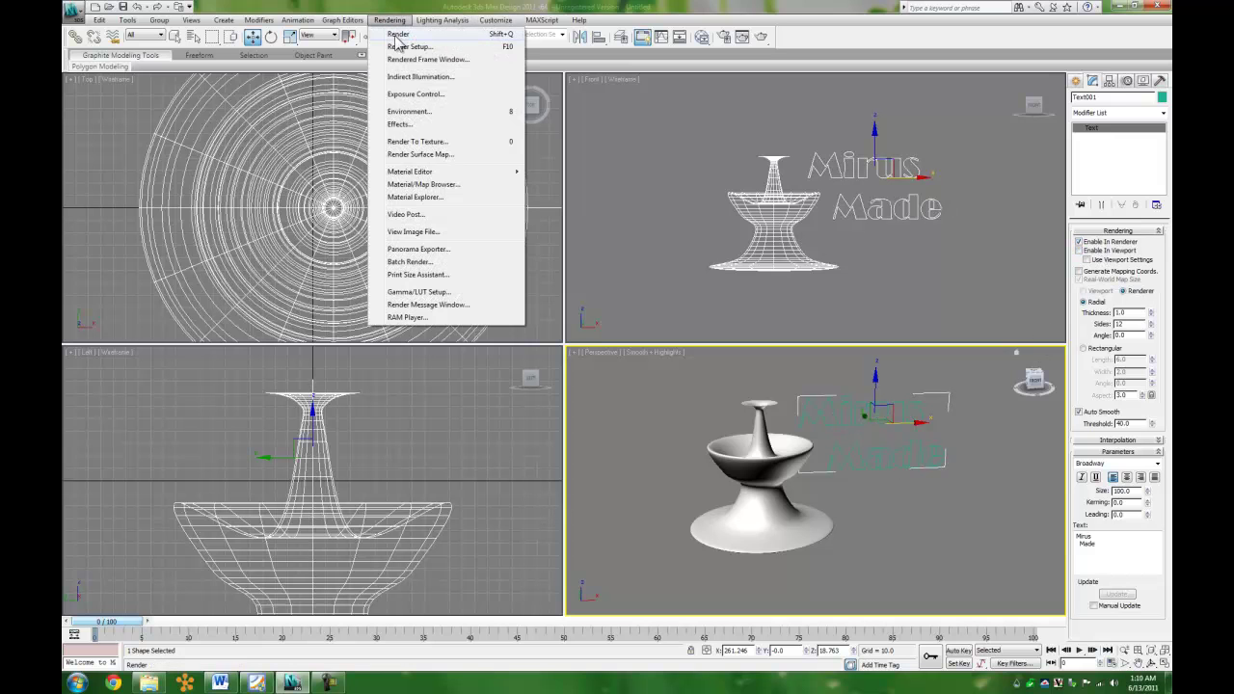
{"action": "left_click", "coordinate": [398, 35]}
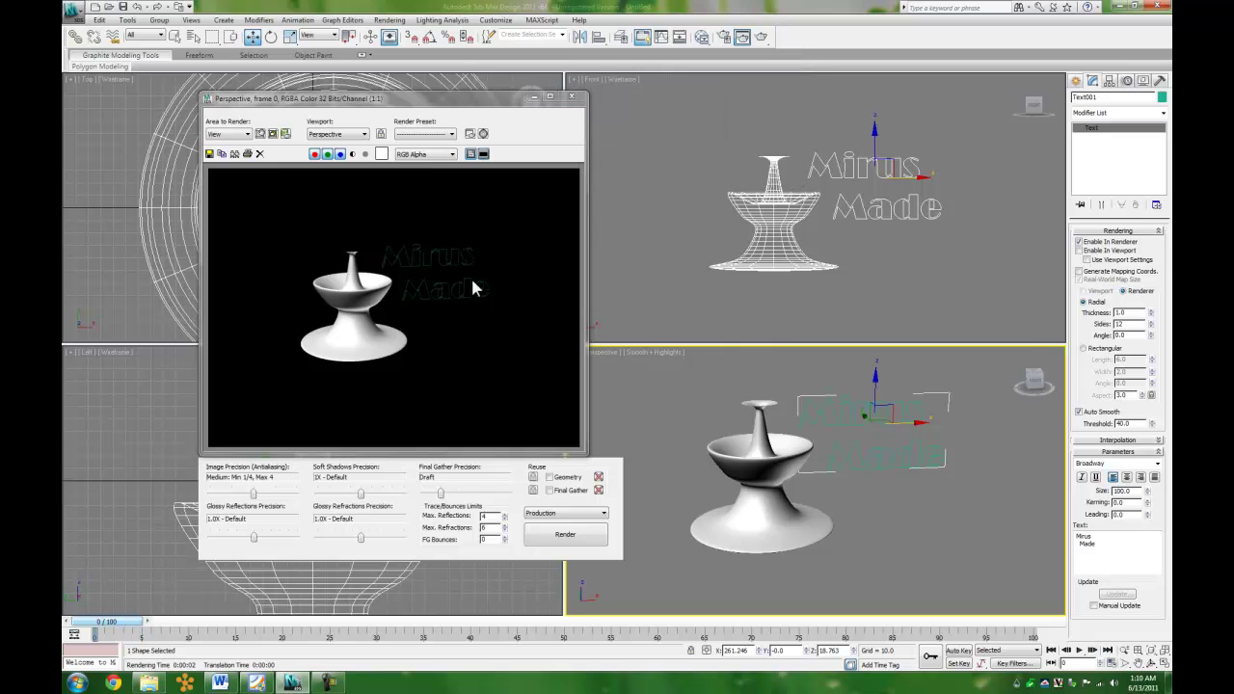
{"action": "left_click", "coordinate": [571, 96]}
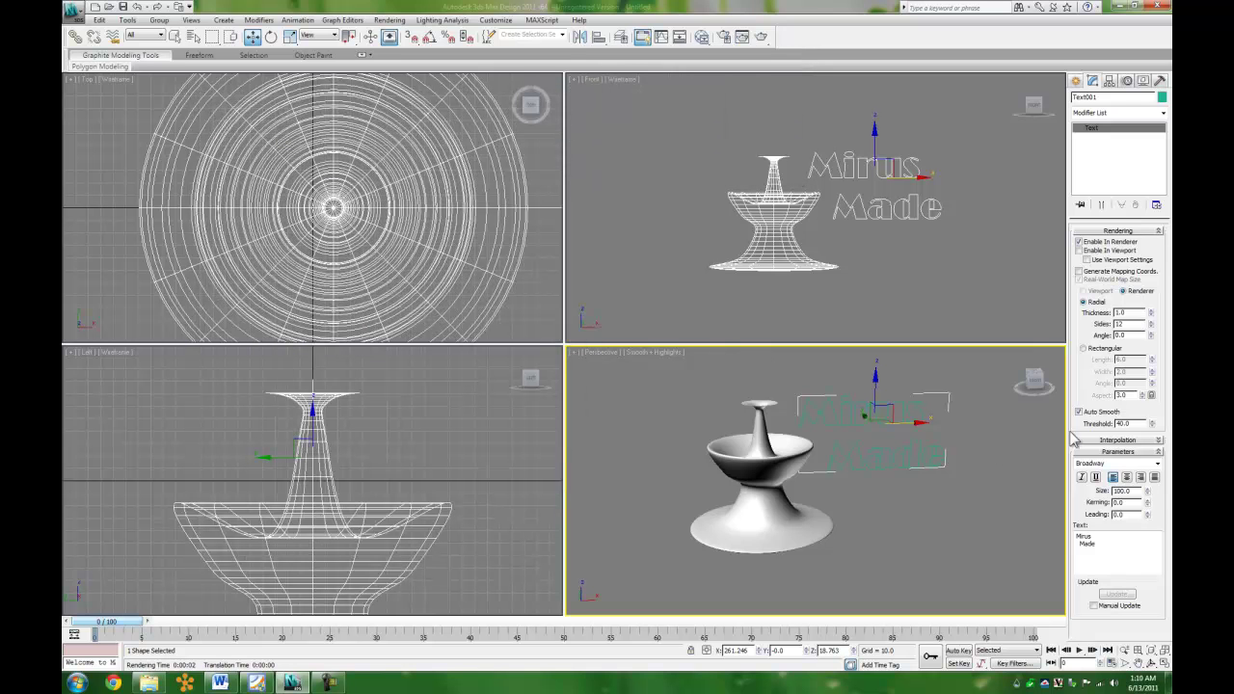
- Turn off Enable In Renderer for the text and apply an Extrude modifier with an amount of 30
{"action": "left_click", "coordinate": [1121, 243]}
{"action": "left_click", "coordinate": [1118, 113]}
{"action": "scroll", "coordinate": [1128, 385], "scroll_direction": "down", "scroll_amount": 5}
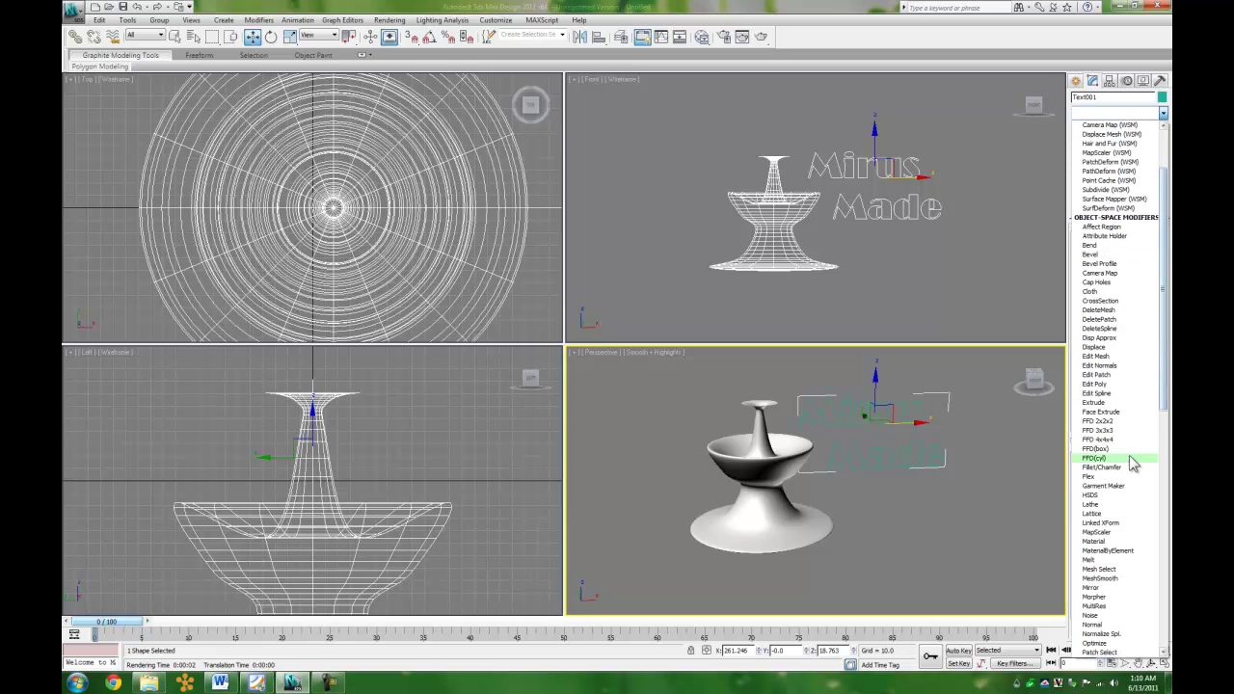
{"action": "left_click", "coordinate": [1109, 402]}
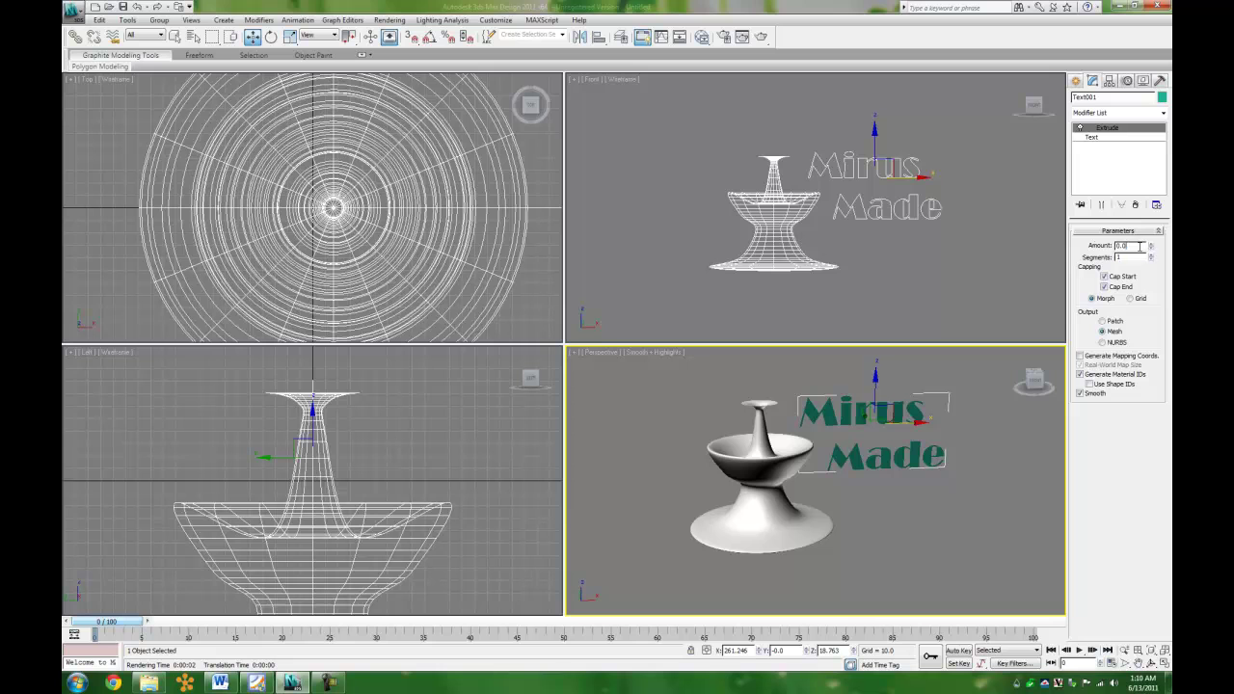
{"action": "type", "text": "15"}
{"action": "key", "text": "Return"}
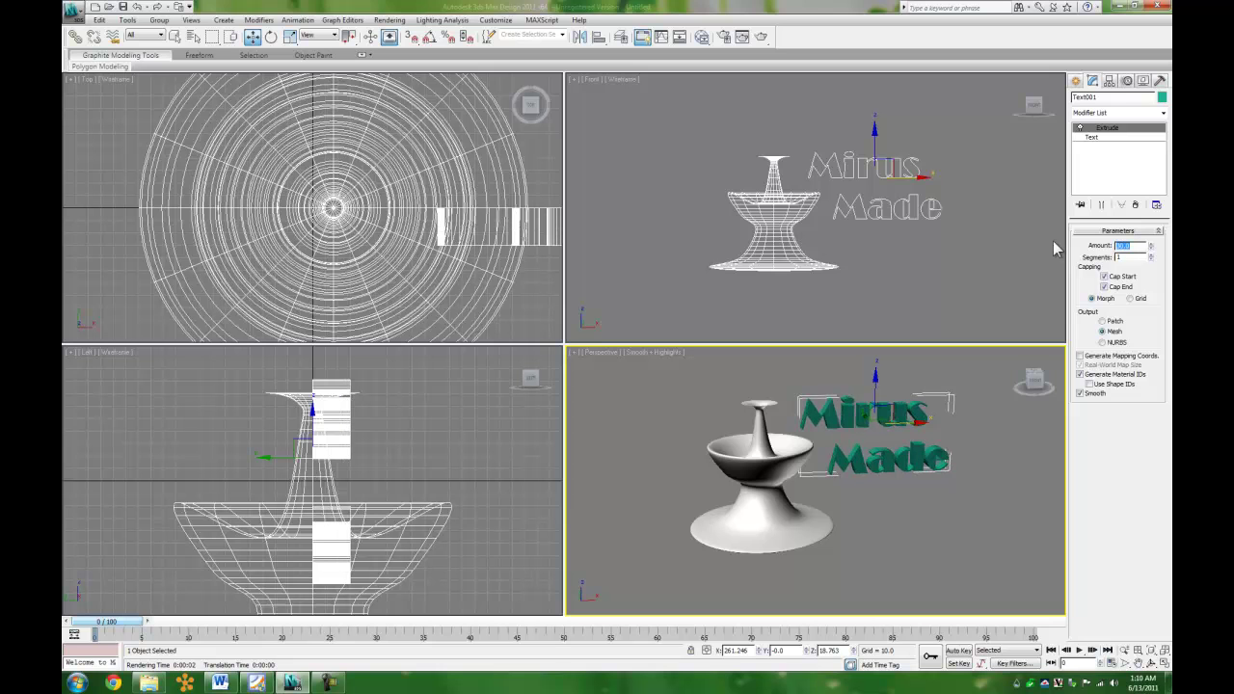
{"action": "left_click", "coordinate": [921, 551]}
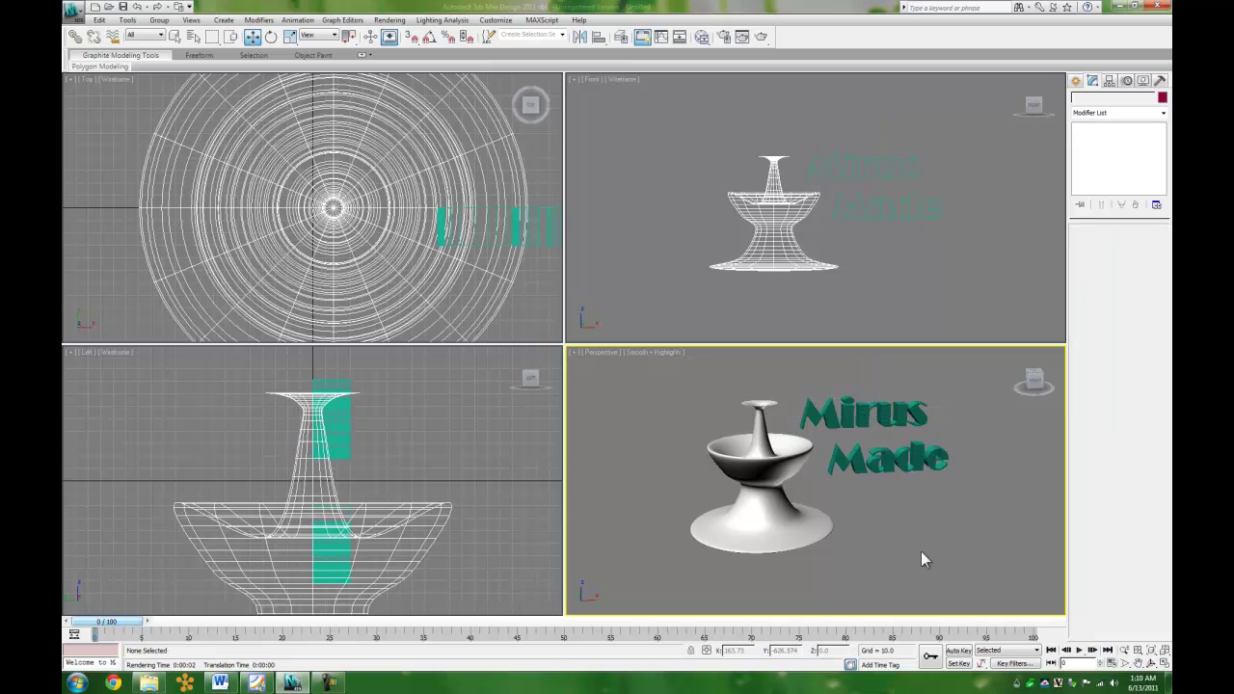
- Draw three separate straight line splines fanning upward above the vase's tip in the Front view
{"action": "left_click", "coordinate": [1139, 663]}
{"action": "left_click_drag", "start_coordinate": [835, 513], "coordinate": [825, 502]}
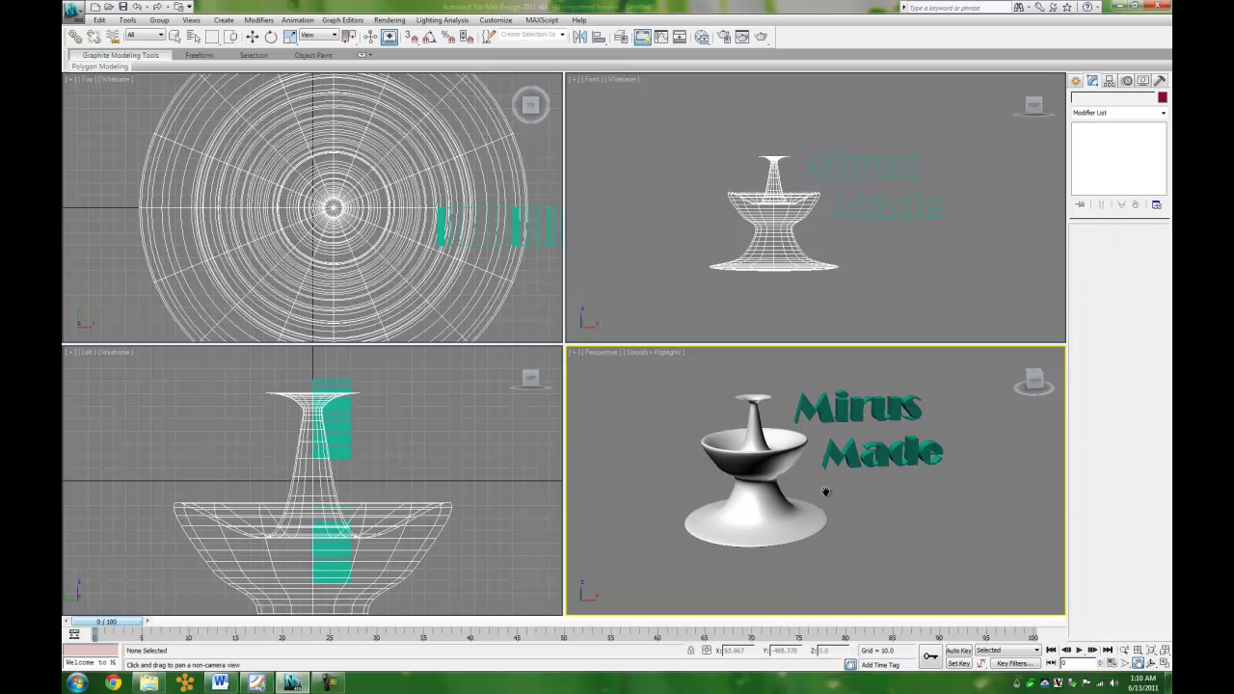
{"action": "right_click", "coordinate": [904, 248]}
{"action": "left_click", "coordinate": [1076, 80]}
{"action": "left_click", "coordinate": [1097, 165]}
{"action": "left_click", "coordinate": [760, 145]}
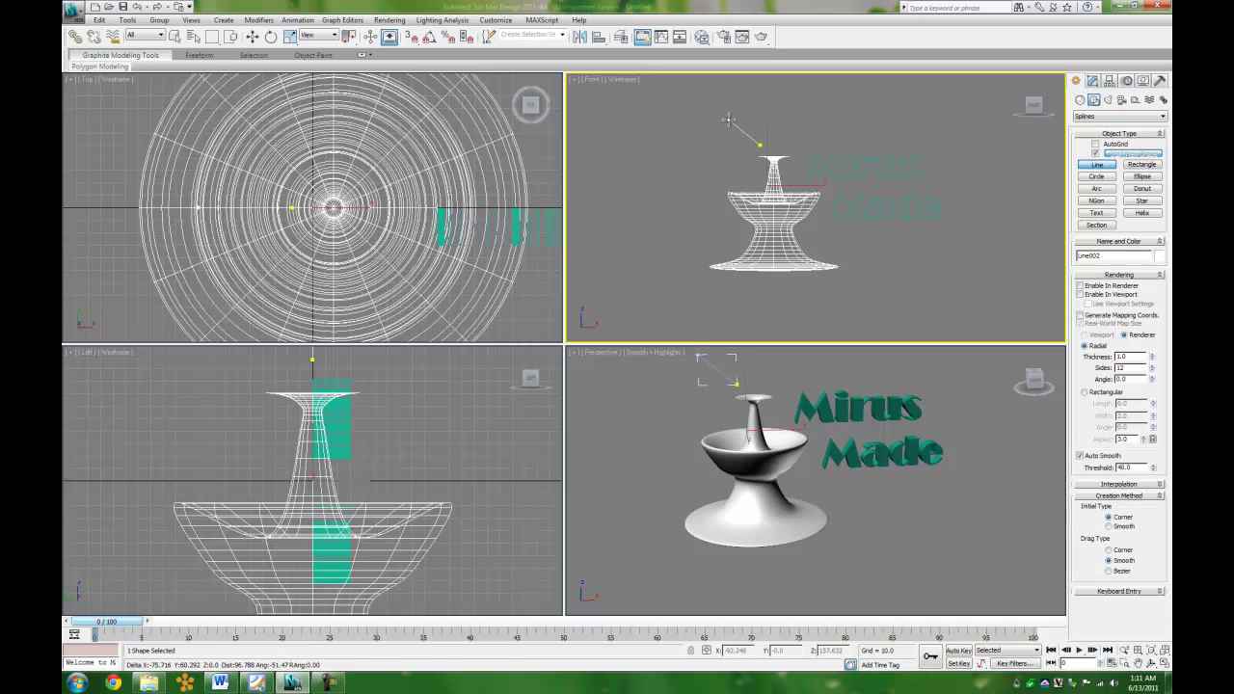
{"action": "left_click", "coordinate": [749, 125]}
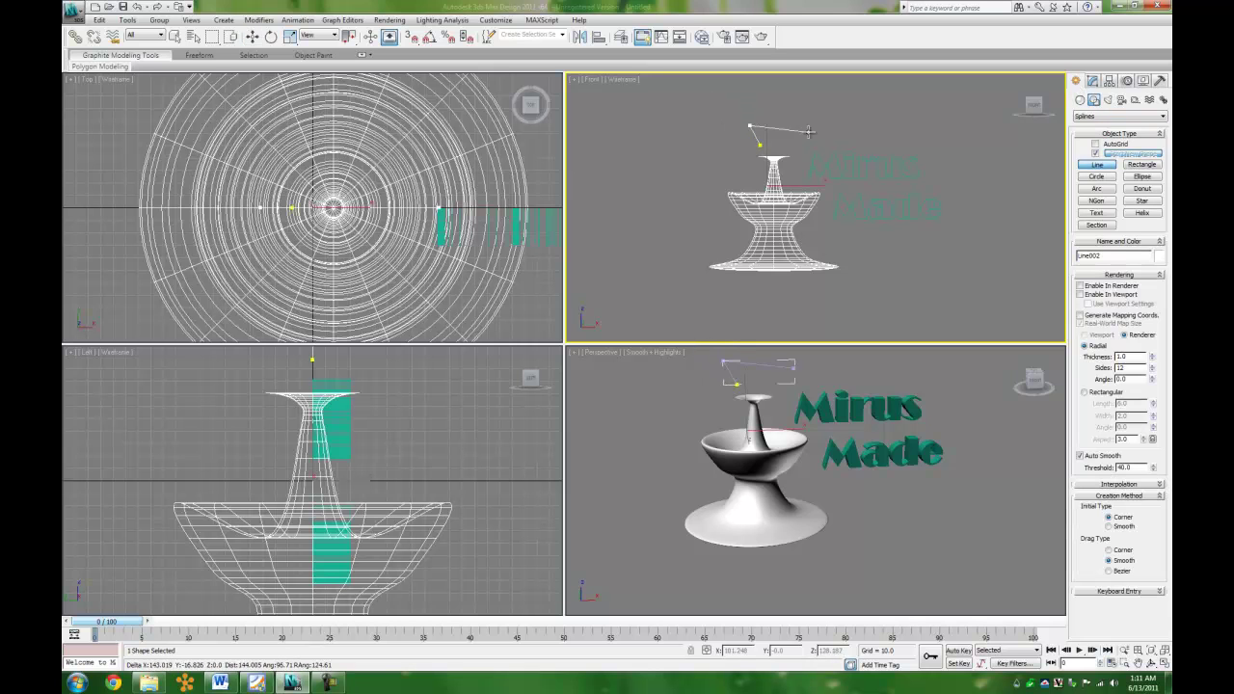
{"action": "right_click", "coordinate": [773, 142]}
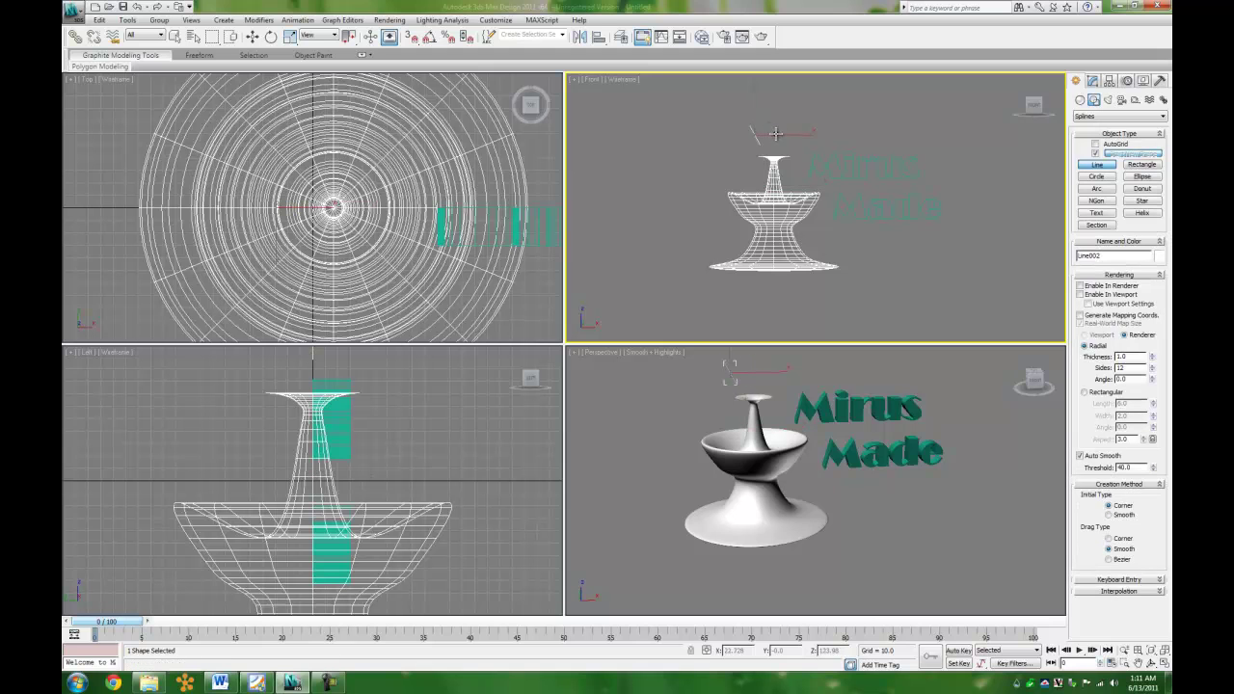
{"action": "left_click", "coordinate": [772, 142]}
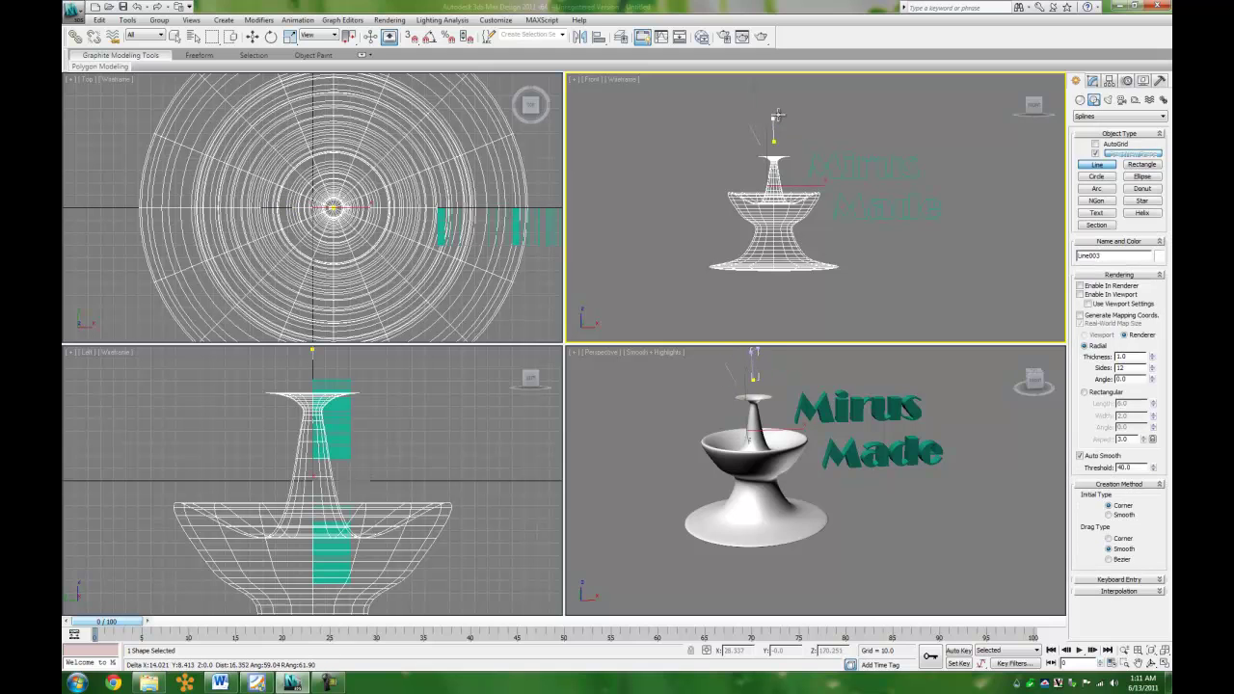
{"action": "left_click", "coordinate": [788, 145]}
{"action": "left_click", "coordinate": [803, 124]}
{"action": "right_click", "coordinate": [803, 124]}
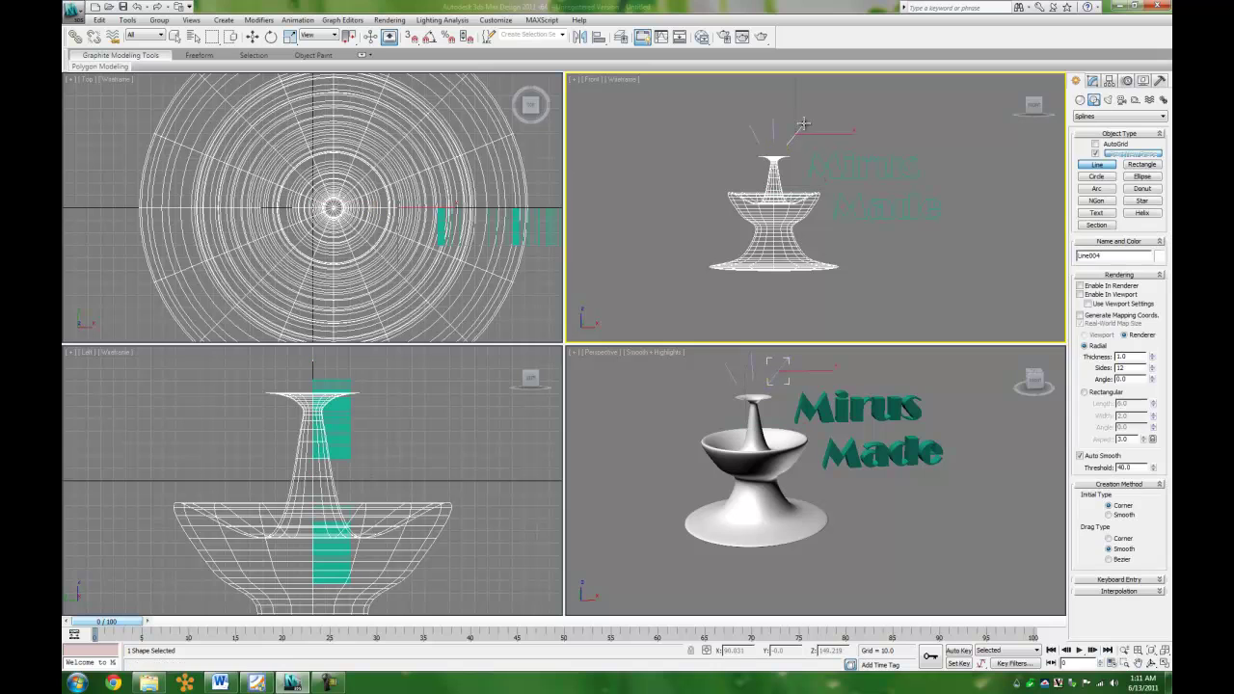
- Add two shorter straight line splines in the gaps between the three fanned lines above the vase
{"action": "left_click", "coordinate": [767, 146]}
{"action": "left_click", "coordinate": [765, 122]}
{"action": "right_click", "coordinate": [765, 122]}
{"action": "left_click", "coordinate": [782, 149]}
{"action": "left_click", "coordinate": [784, 133]}
{"action": "right_click", "coordinate": [784, 132]}
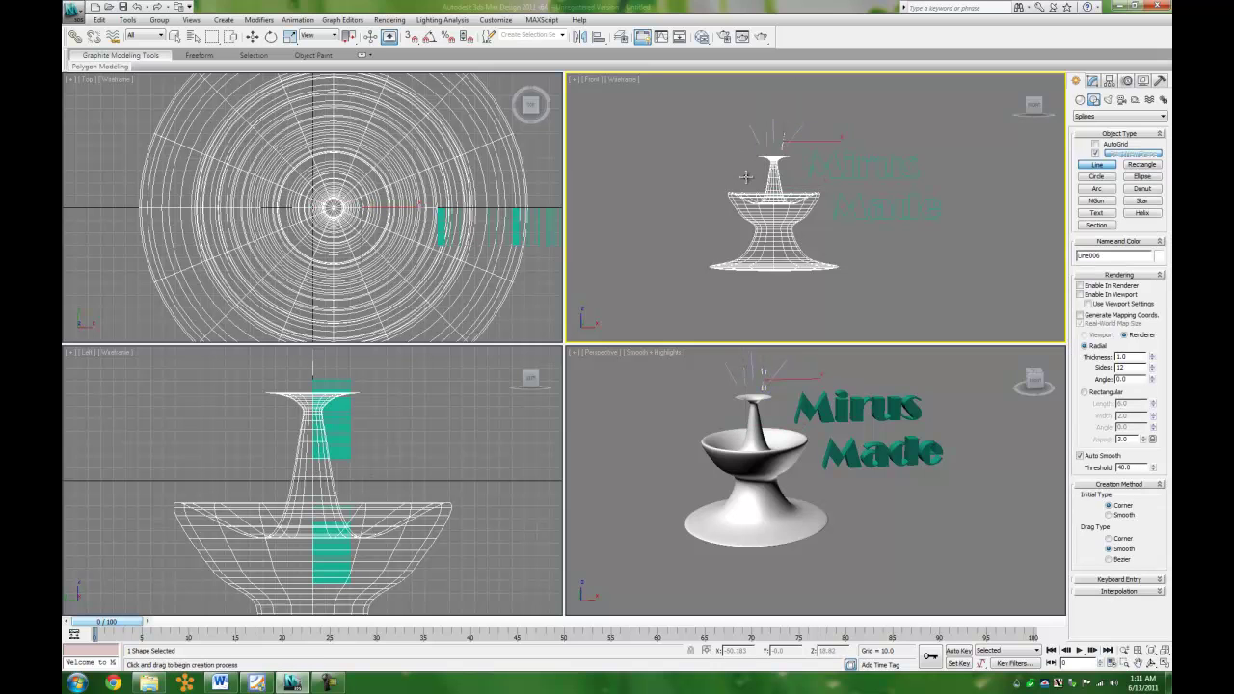
- Replace the short line just left of the center spray line with one slanting outward to the left
{"action": "right_click", "coordinate": [753, 167]}
{"action": "left_click", "coordinate": [764, 152]}
{"action": "left_click", "coordinate": [766, 142]}
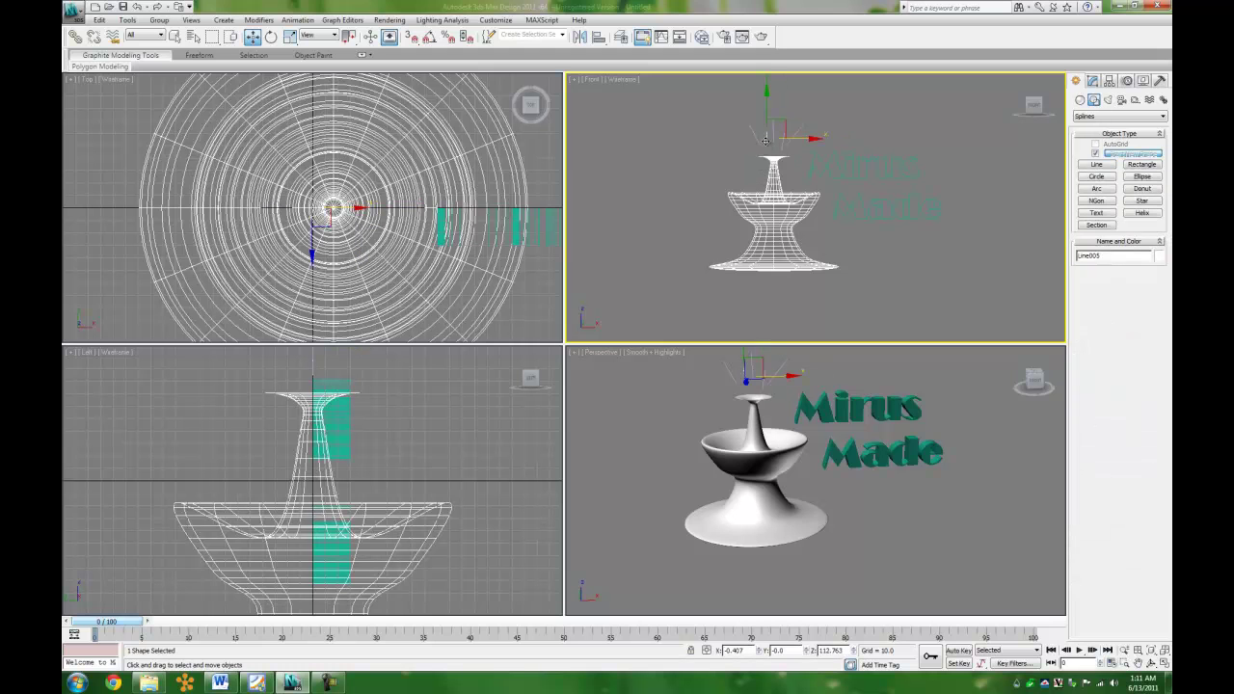
{"action": "key", "text": "Delete"}
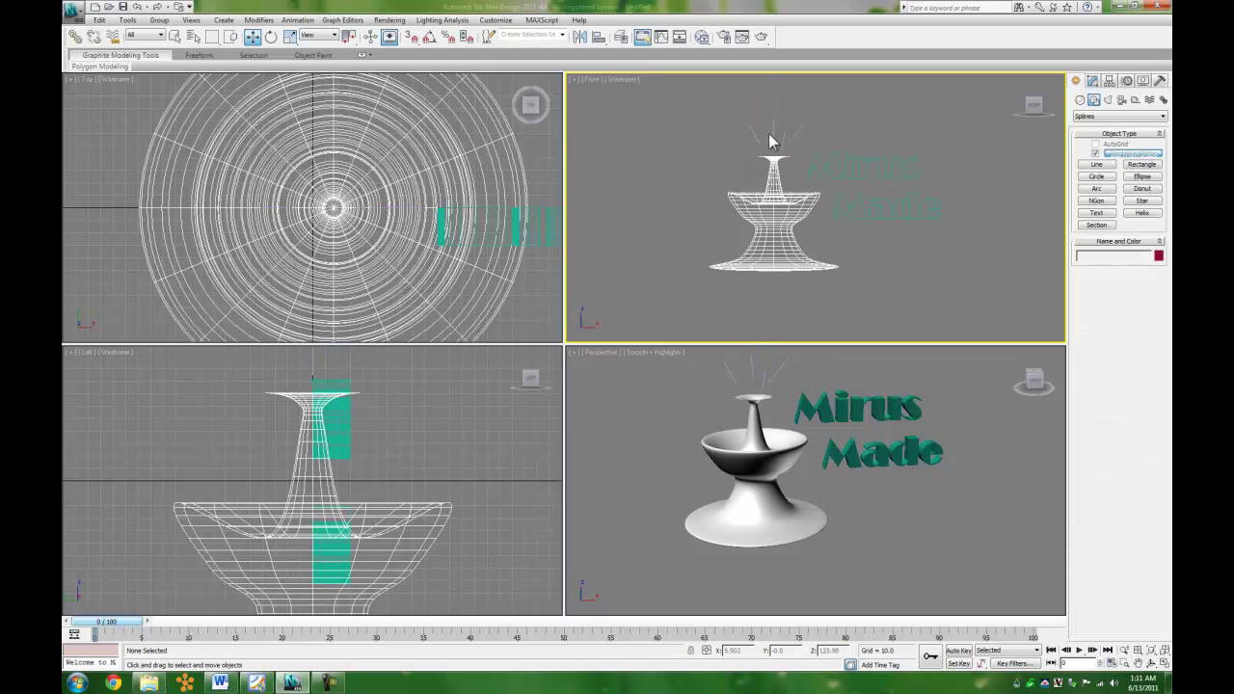
{"action": "left_click", "coordinate": [1097, 164]}
{"action": "left_click", "coordinate": [770, 146]}
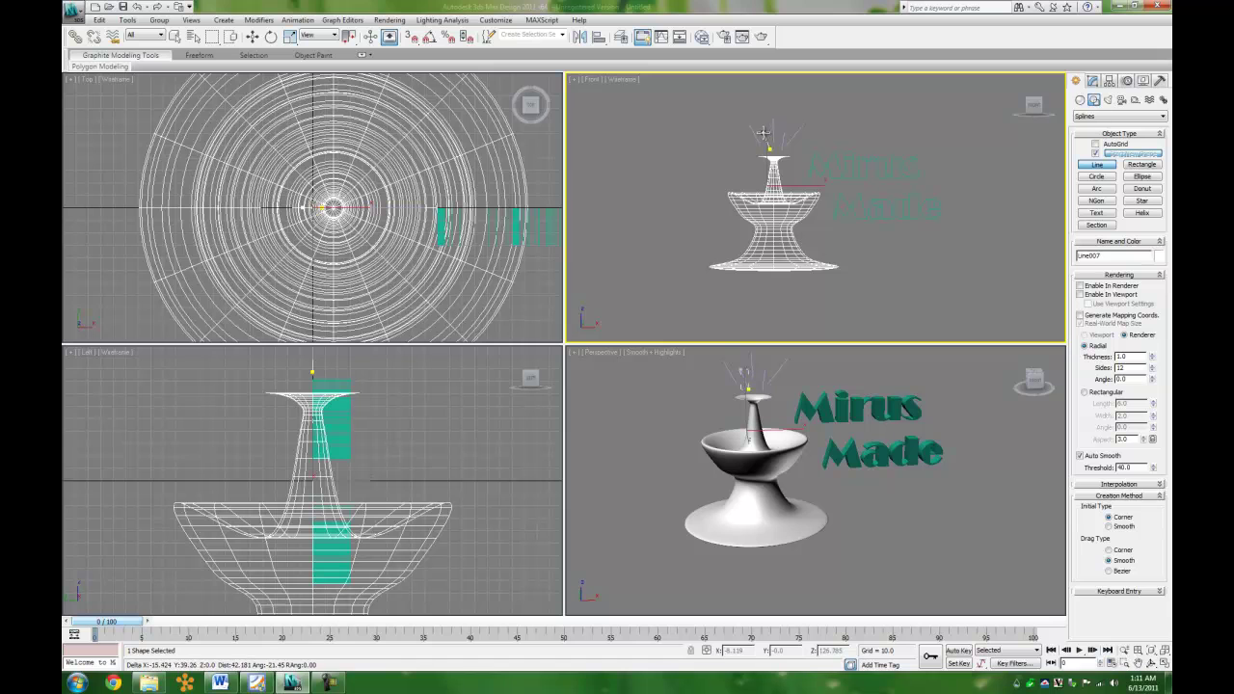
{"action": "right_click", "coordinate": [742, 172]}
{"action": "left_click", "coordinate": [721, 186]}
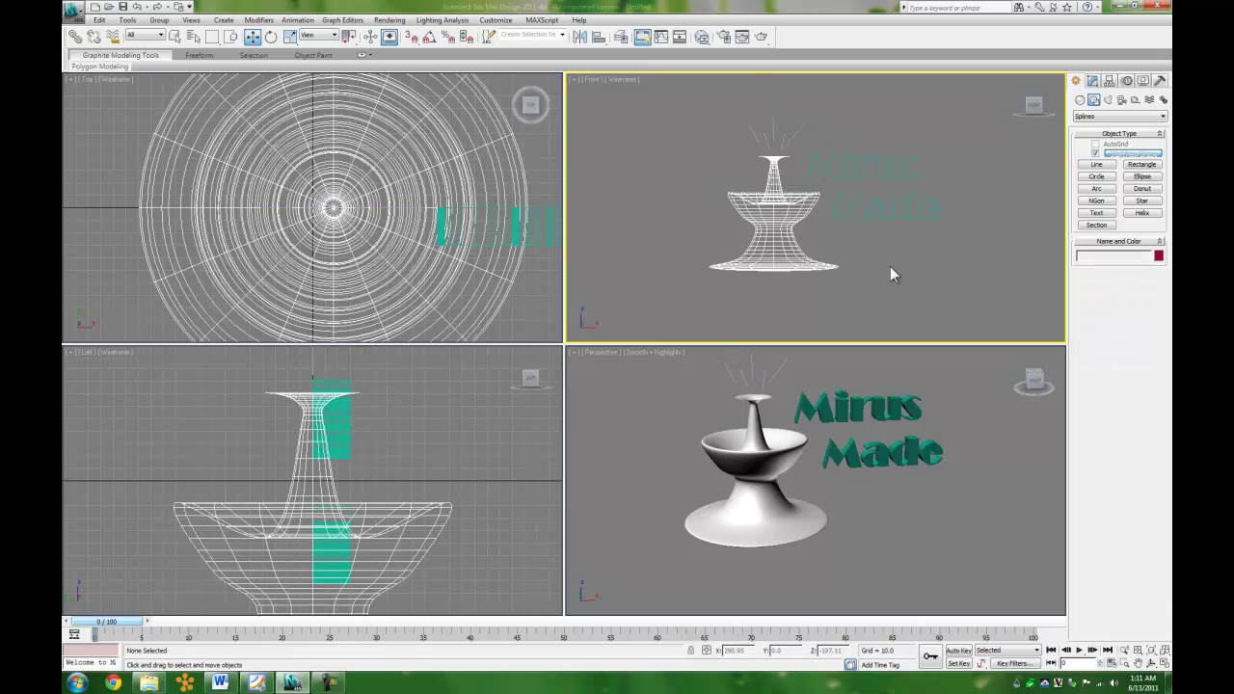
- Examine the vase, spray lines and extruded text up close in the Front view
{"action": "middle_click_drag", "start_coordinate": [892, 242], "coordinate": [881, 257]}
{"action": "left_click", "coordinate": [906, 538]}
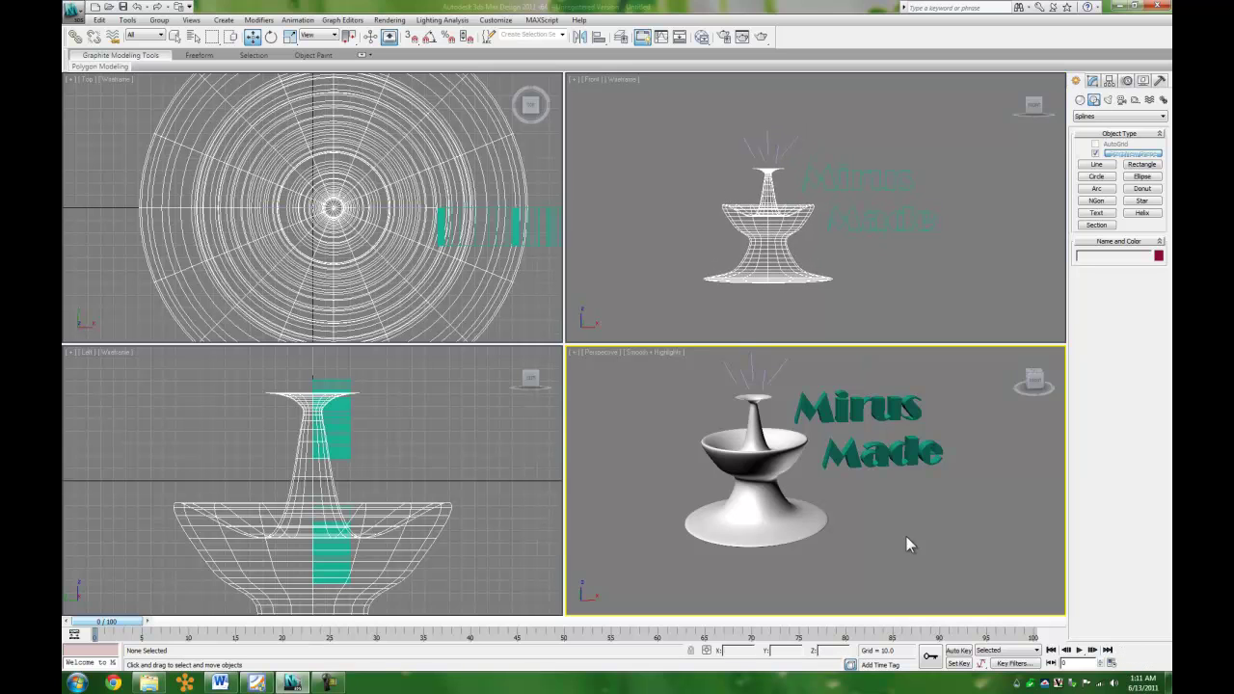
{"action": "left_click", "coordinate": [866, 306]}
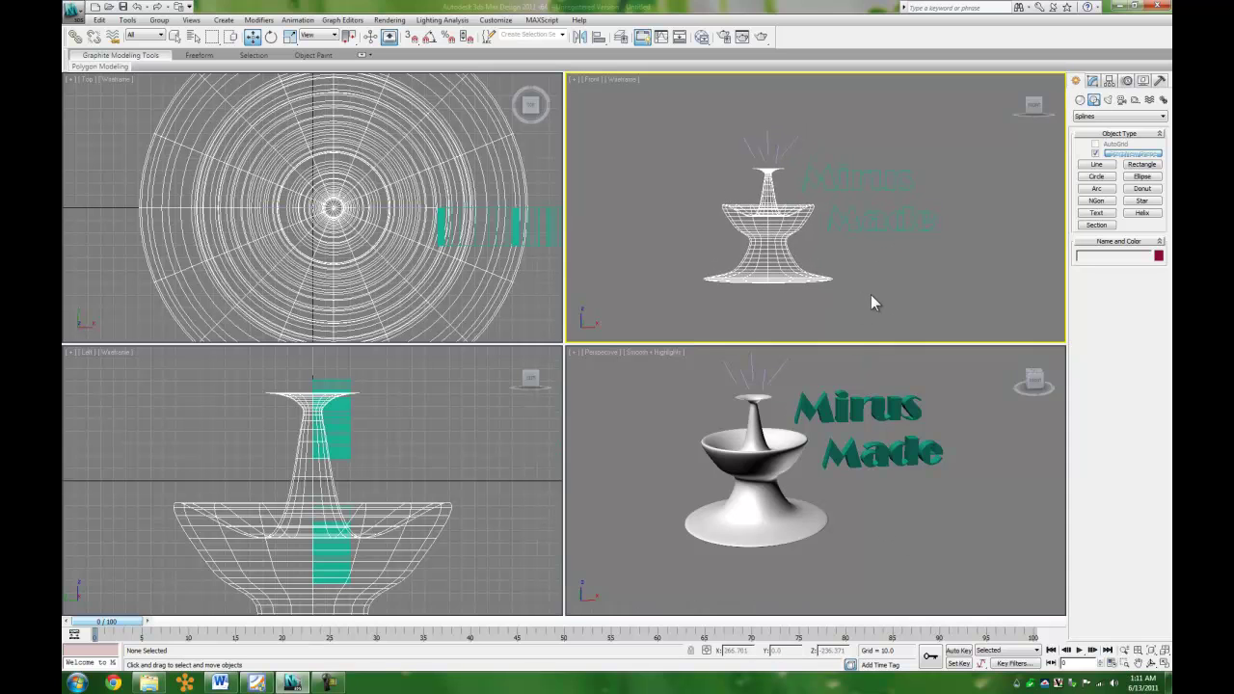
{"action": "key", "text": "alt+w"}
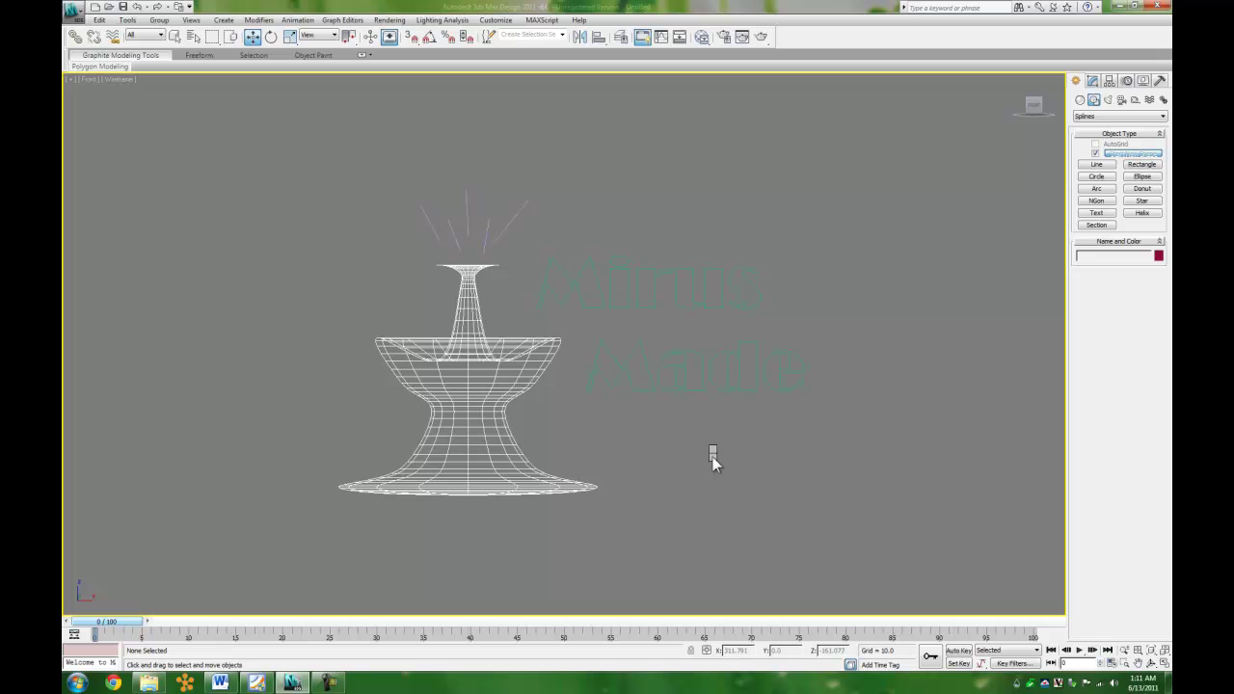
{"action": "scroll", "coordinate": [679, 458], "scroll_direction": "up", "scroll_amount": 3}
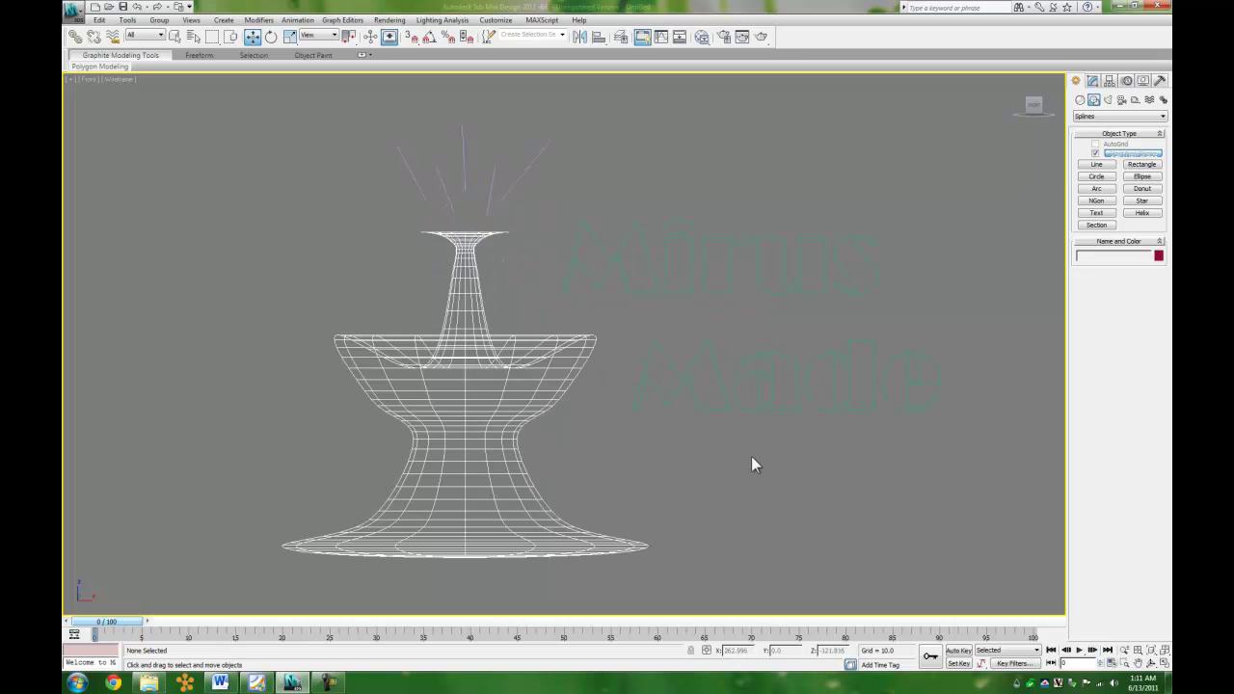
{"action": "middle_click_drag", "start_coordinate": [751, 456], "coordinate": [724, 456]}
{"action": "left_click_drag", "start_coordinate": [955, 214], "coordinate": [709, 374]}
{"action": "left_click", "coordinate": [827, 444]}
{"action": "key", "text": "alt+w"}
{"action": "left_click", "coordinate": [919, 517]}
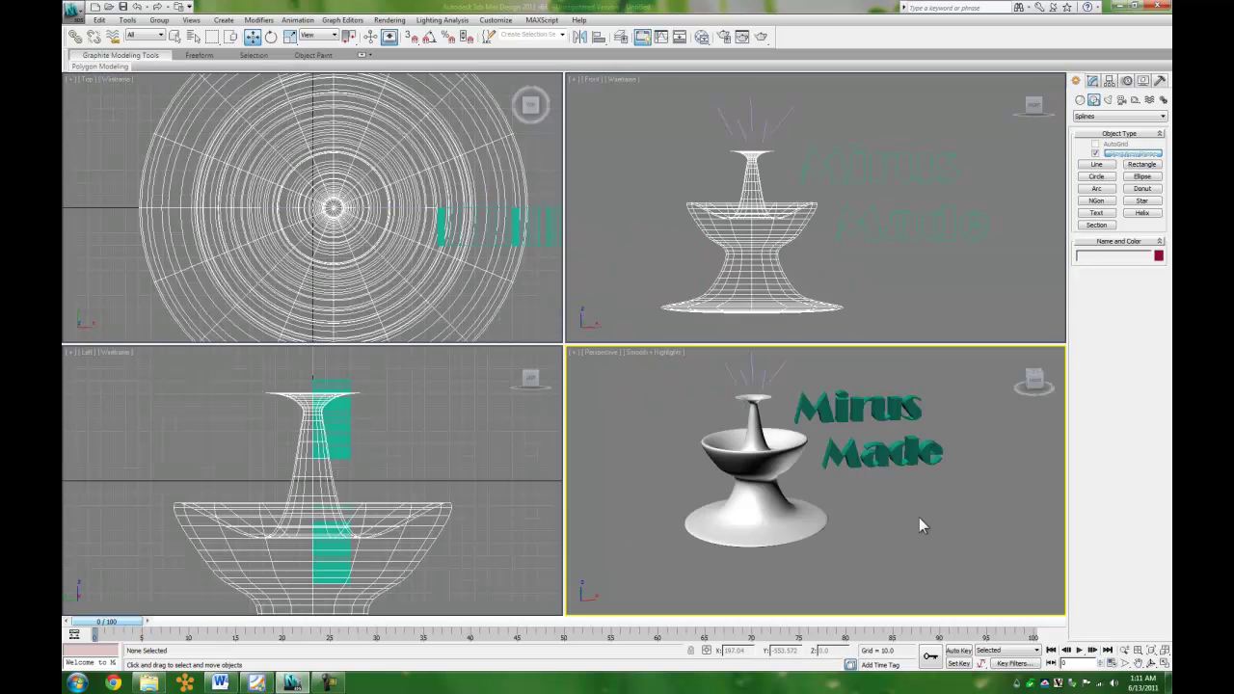
- Examine the fountain, its spray lines and the extruded text from several angles in the maximized perspective view
{"action": "key", "text": "alt+w"}
{"action": "middle_click_drag", "start_coordinate": [859, 410], "coordinate": [899, 462], "text": "alt"}
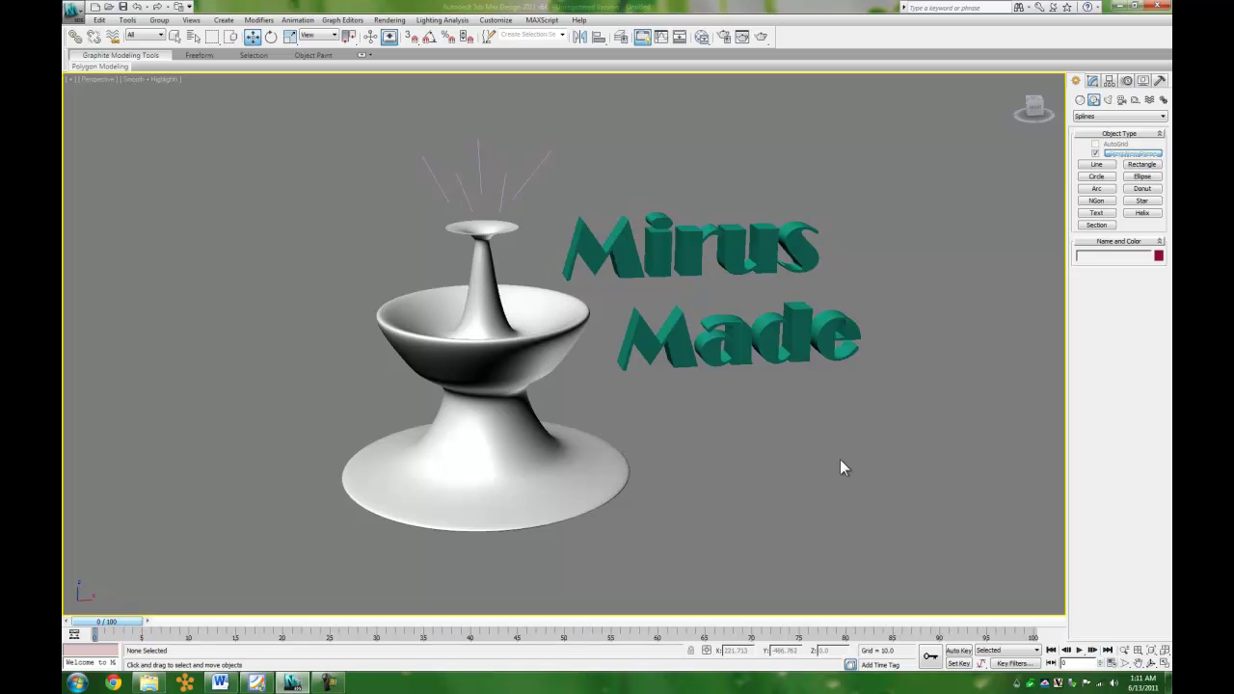
{"action": "middle_click_drag", "start_coordinate": [840, 460], "coordinate": [867, 456]}
{"action": "left_click", "coordinate": [1151, 664]}
{"action": "left_click_drag", "start_coordinate": [627, 358], "coordinate": [668, 361]}
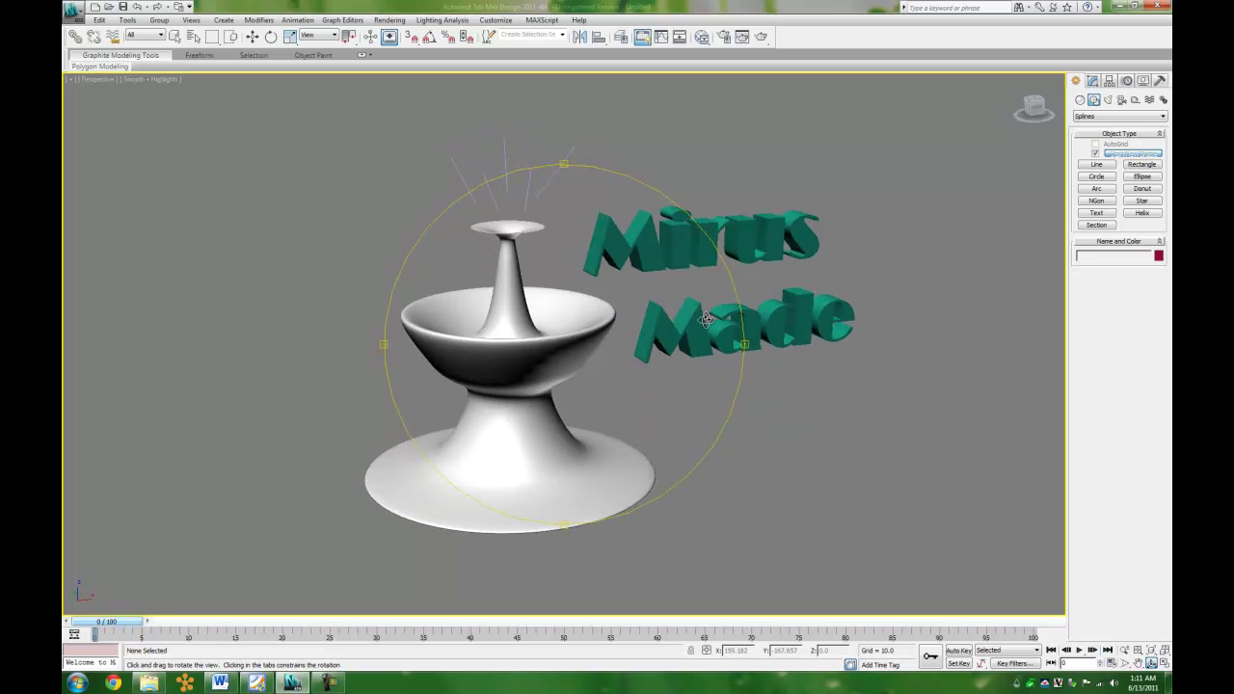
{"action": "left_click_drag", "start_coordinate": [629, 325], "coordinate": [632, 316]}
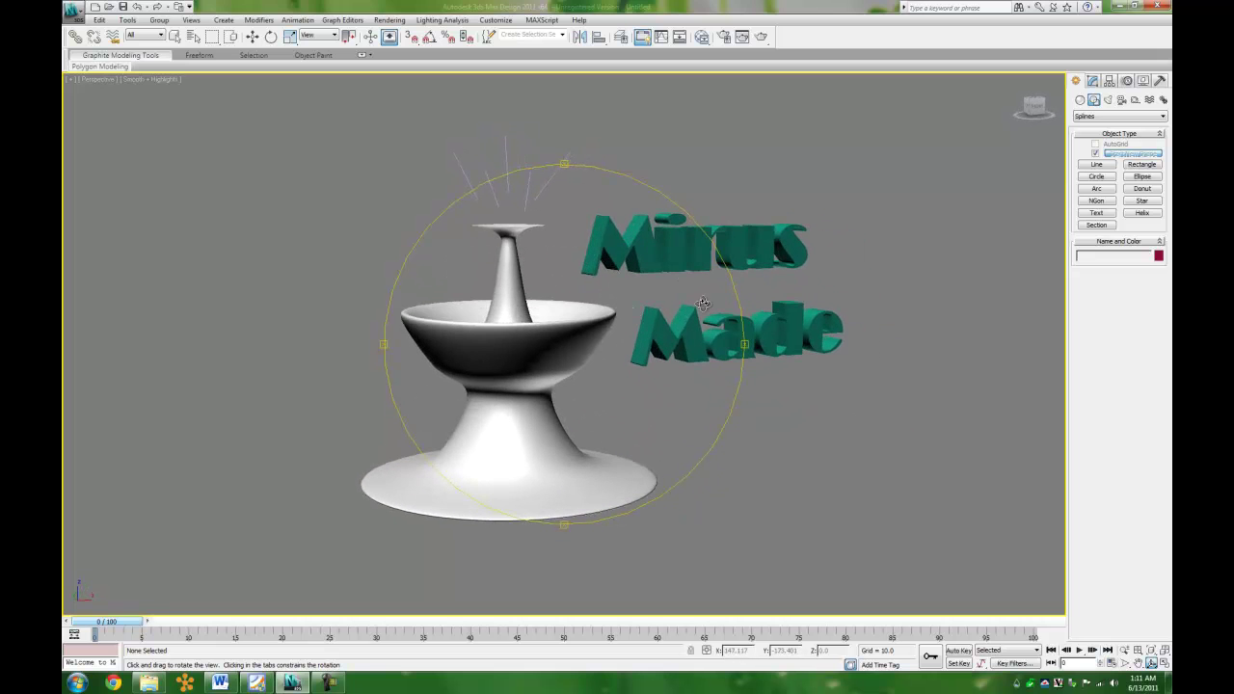
{"action": "left_click_drag", "start_coordinate": [591, 365], "coordinate": [599, 385]}
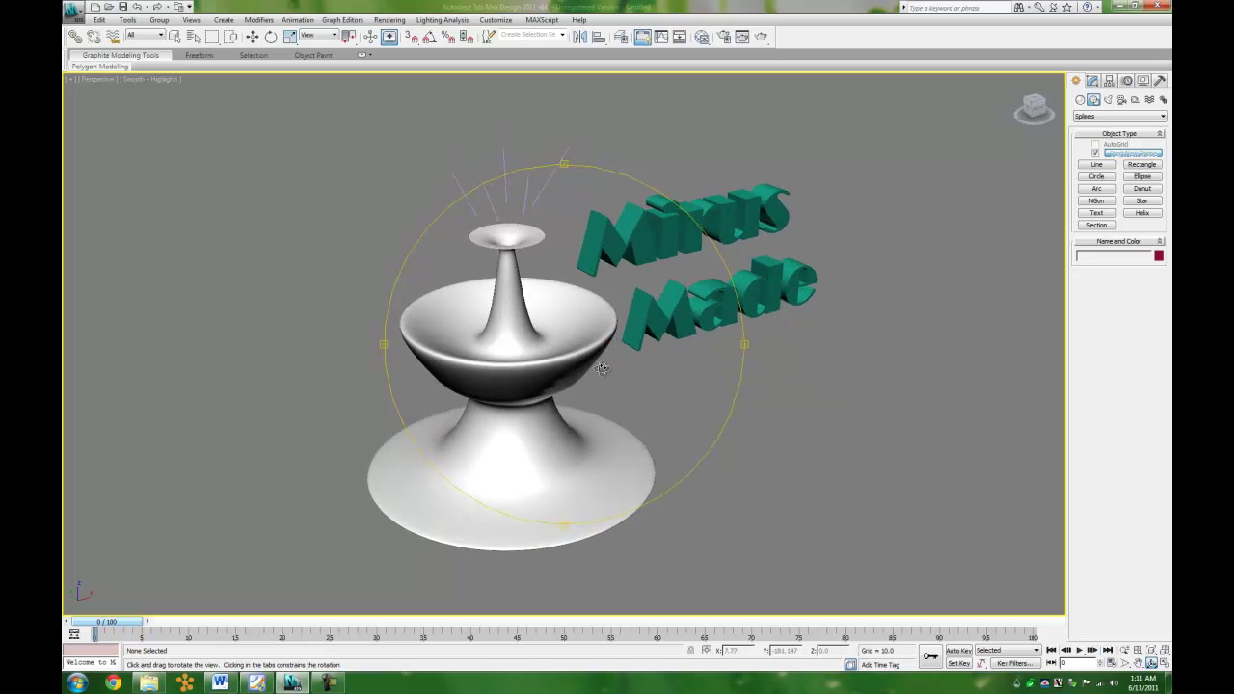
{"action": "left_click_drag", "start_coordinate": [602, 368], "coordinate": [600, 371]}
{"action": "left_click", "coordinate": [72, 11]}
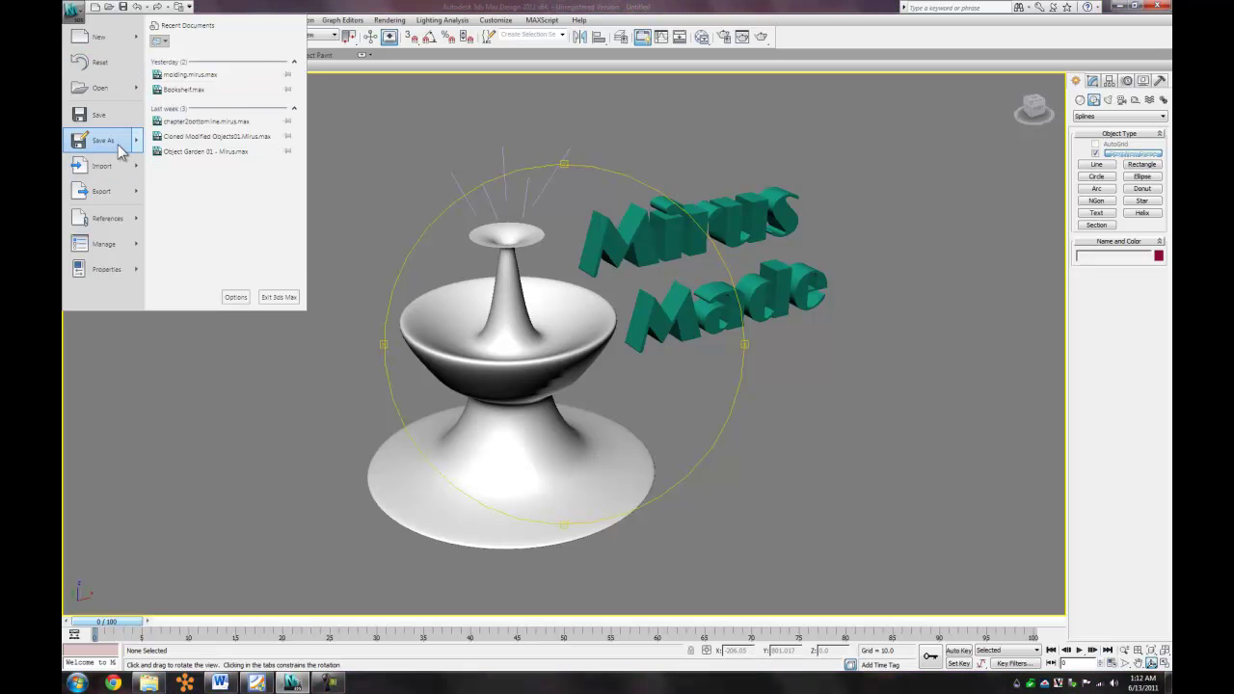
{"action": "right_click", "coordinate": [815, 429]}
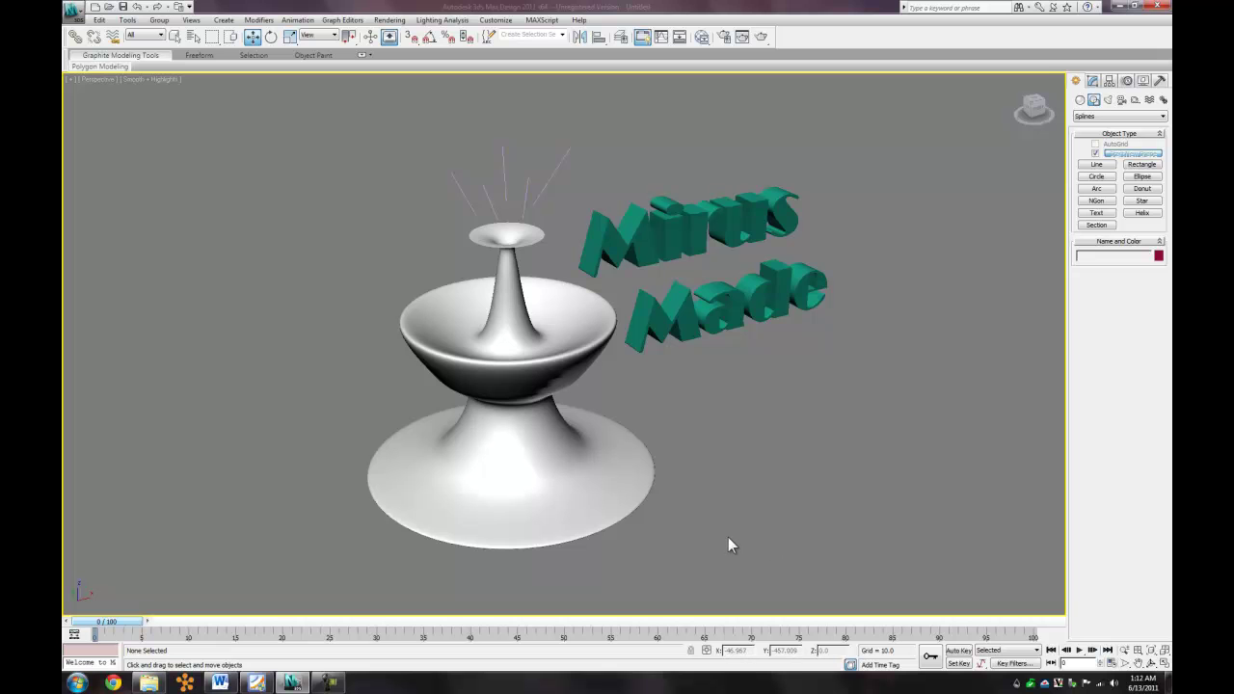
- In the four-viewport layout, create a Section shape about 385 by 349 over the vase in the Front view
{"action": "key", "text": "alt+w"}
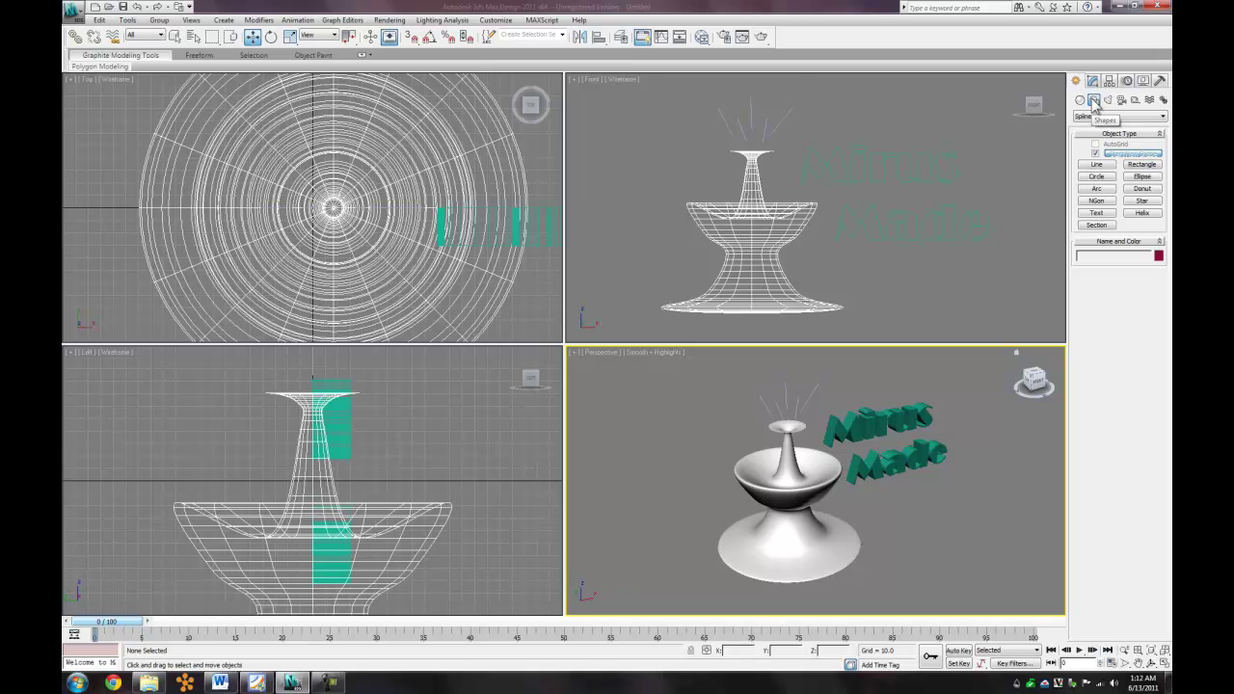
{"action": "left_click", "coordinate": [1098, 224]}
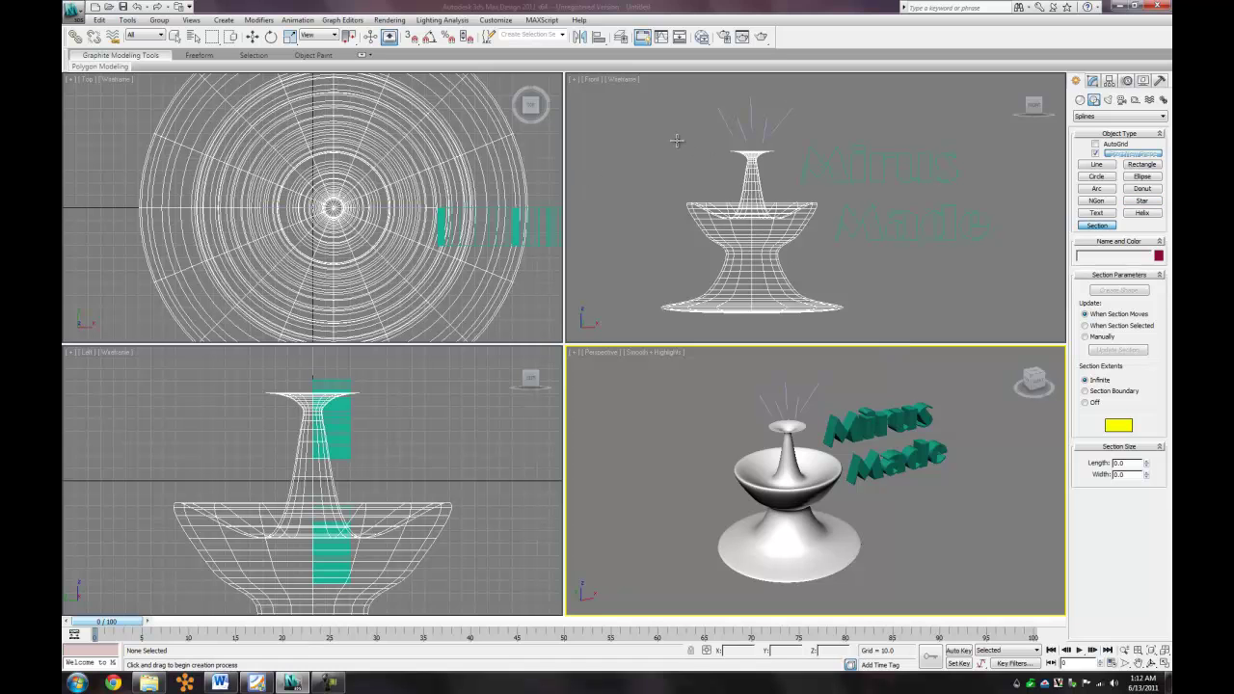
{"action": "left_click_drag", "start_coordinate": [662, 139], "coordinate": [854, 136]}
{"action": "right_click", "coordinate": [718, 221]}
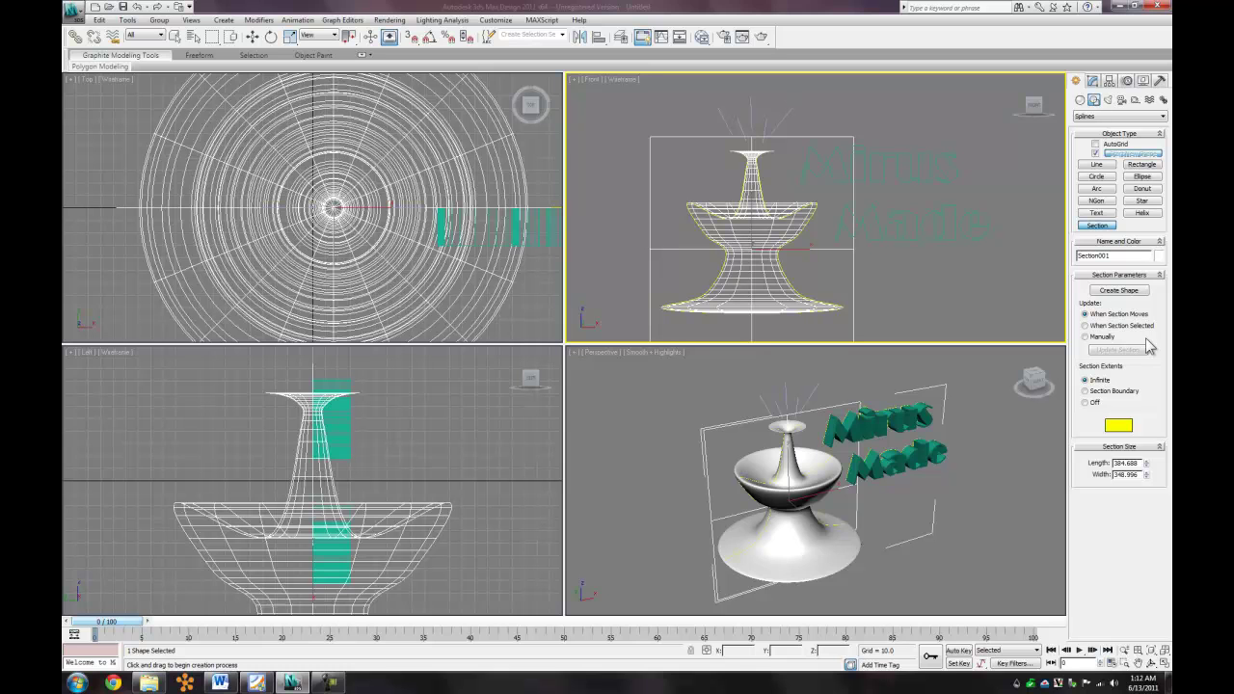
- Examine the section plane cutting through the vase from another angle in the perspective view
{"action": "left_click", "coordinate": [1151, 664]}
{"action": "left_click_drag", "start_coordinate": [841, 478], "coordinate": [840, 453]}
{"action": "right_click", "coordinate": [907, 251]}
{"action": "right_click", "coordinate": [887, 282]}
{"action": "left_click", "coordinate": [900, 294]}
{"action": "left_click_drag", "start_coordinate": [981, 130], "coordinate": [916, 262]}
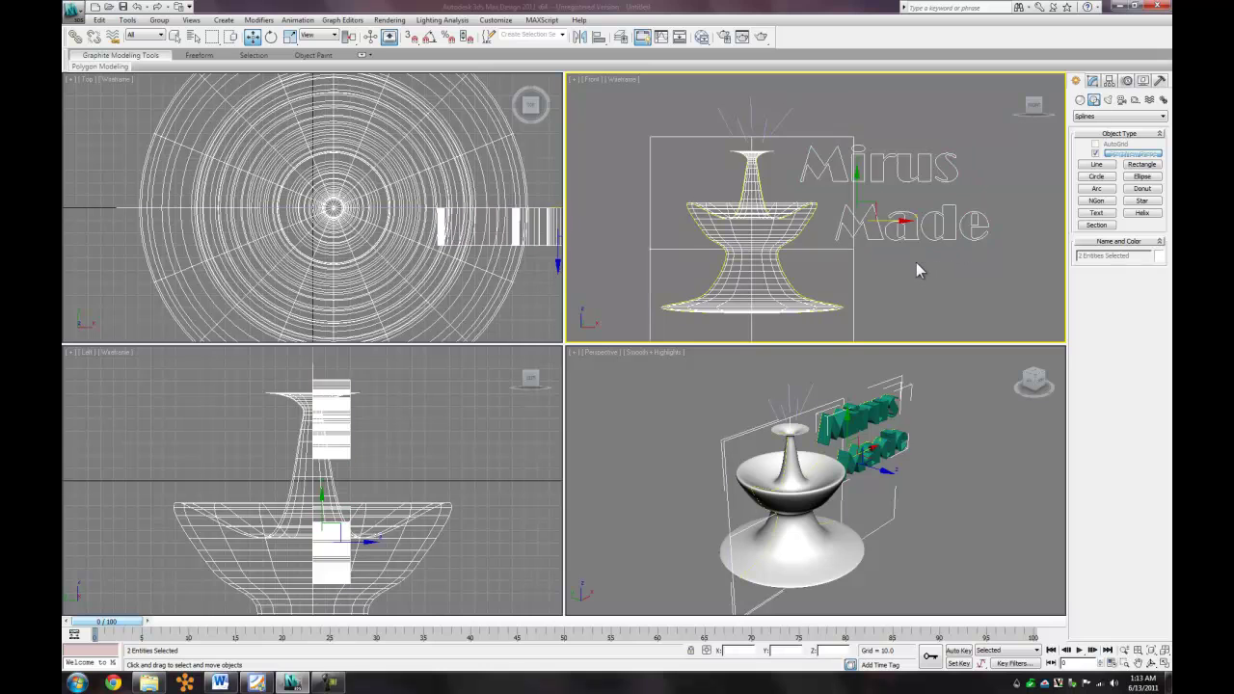
{"action": "left_click", "coordinate": [933, 261]}
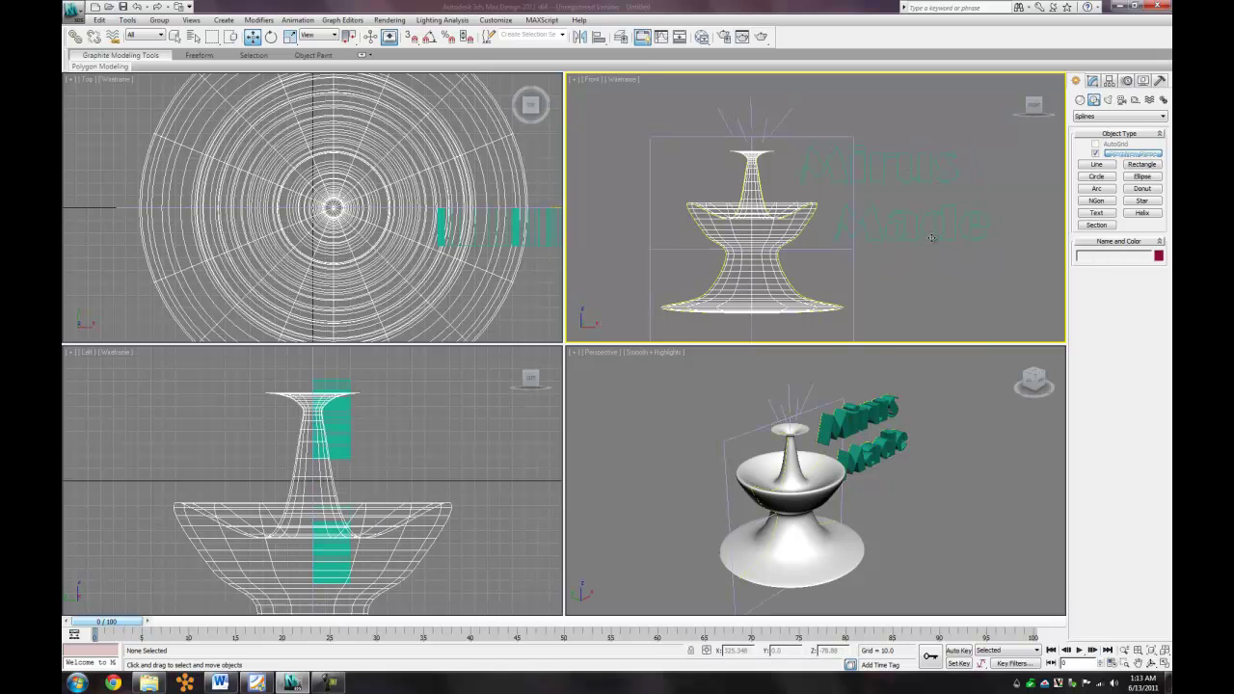
{"action": "left_click", "coordinate": [930, 238]}
{"action": "left_click_drag", "start_coordinate": [933, 181], "coordinate": [1001, 184]}
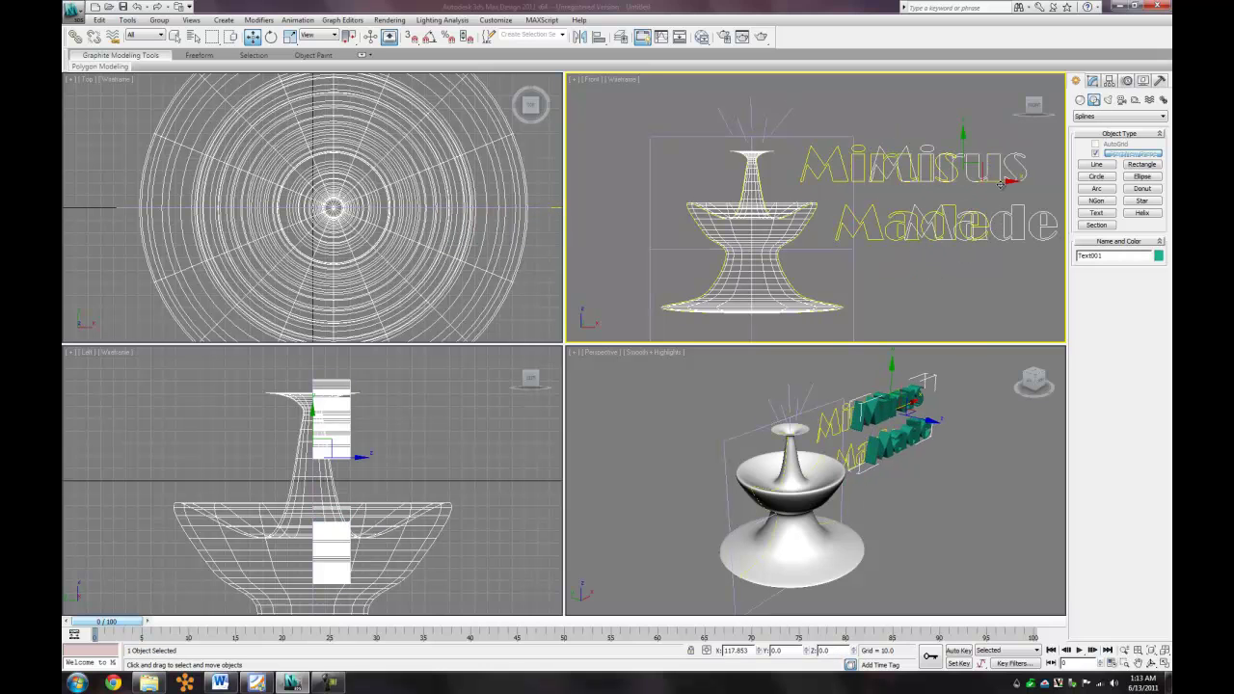
{"action": "key", "text": "ctrl+z"}
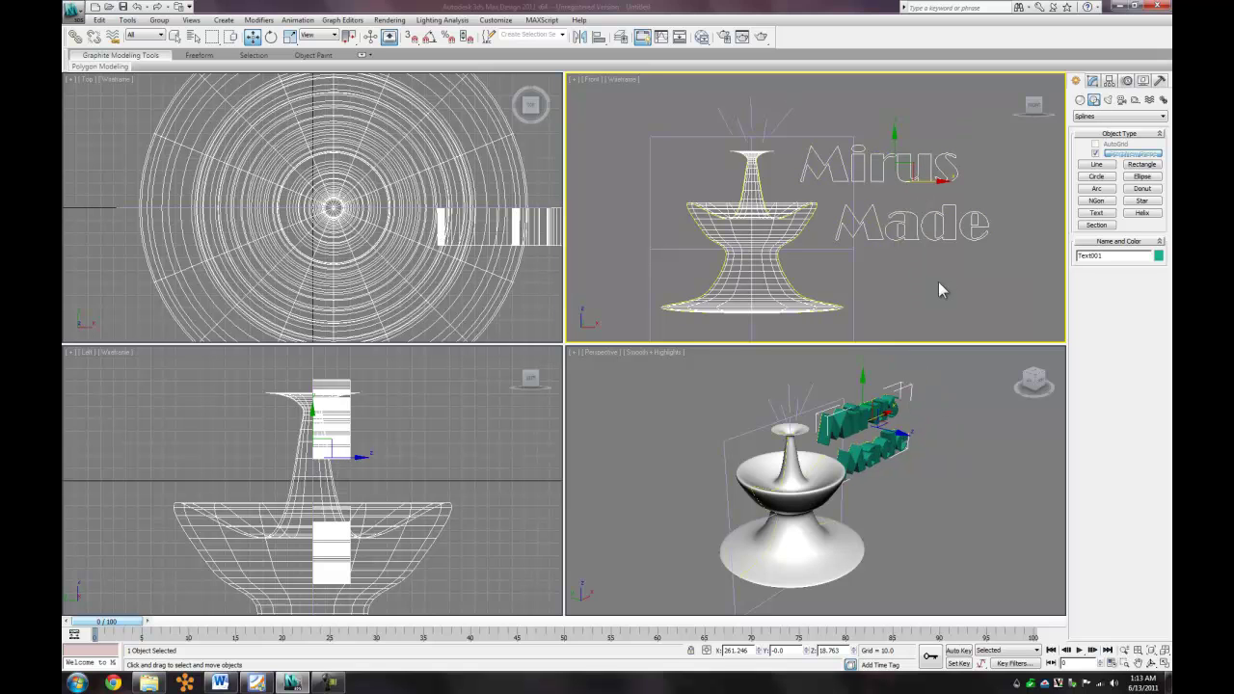
- Delete the Section shape that lies over the vase in the Front view
{"action": "left_click", "coordinate": [849, 268]}
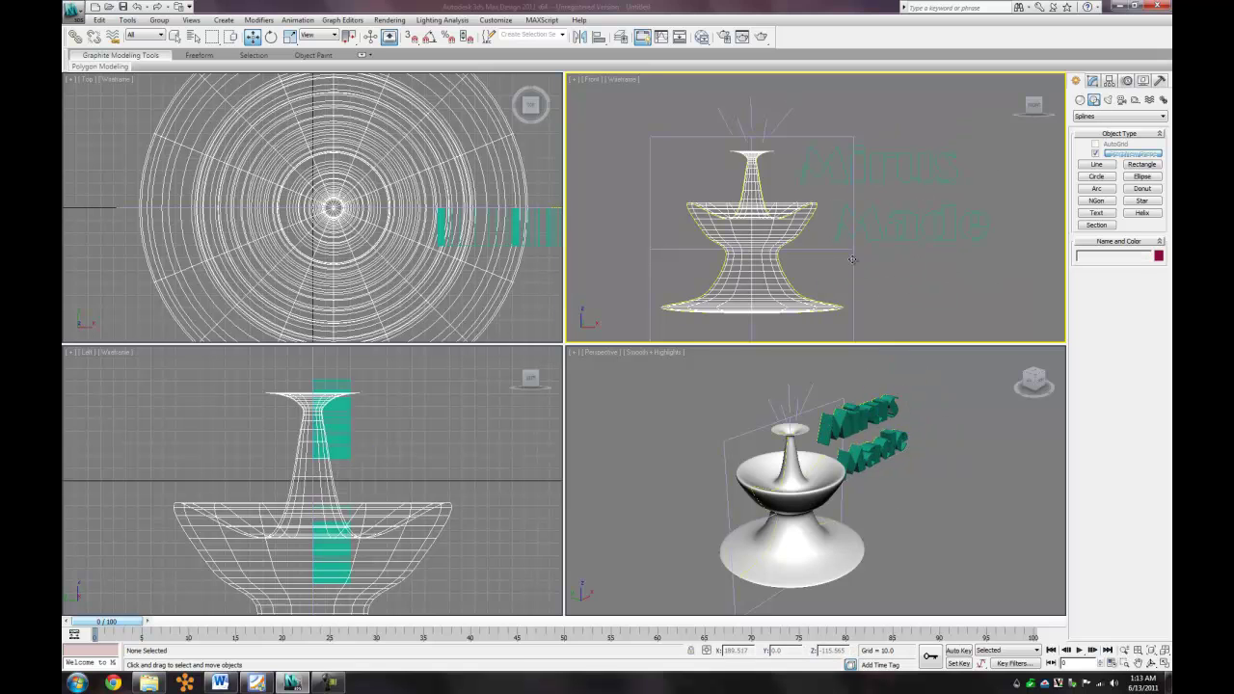
{"action": "left_click", "coordinate": [868, 264]}
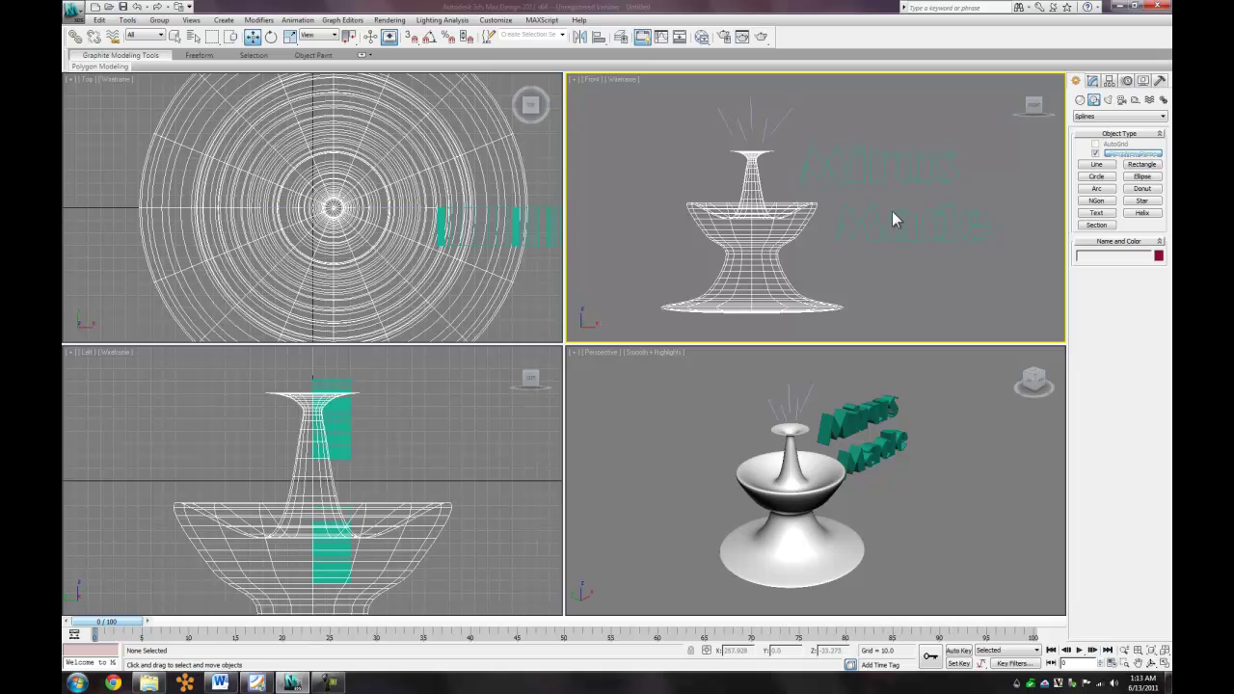
{"action": "left_click", "coordinate": [903, 237]}
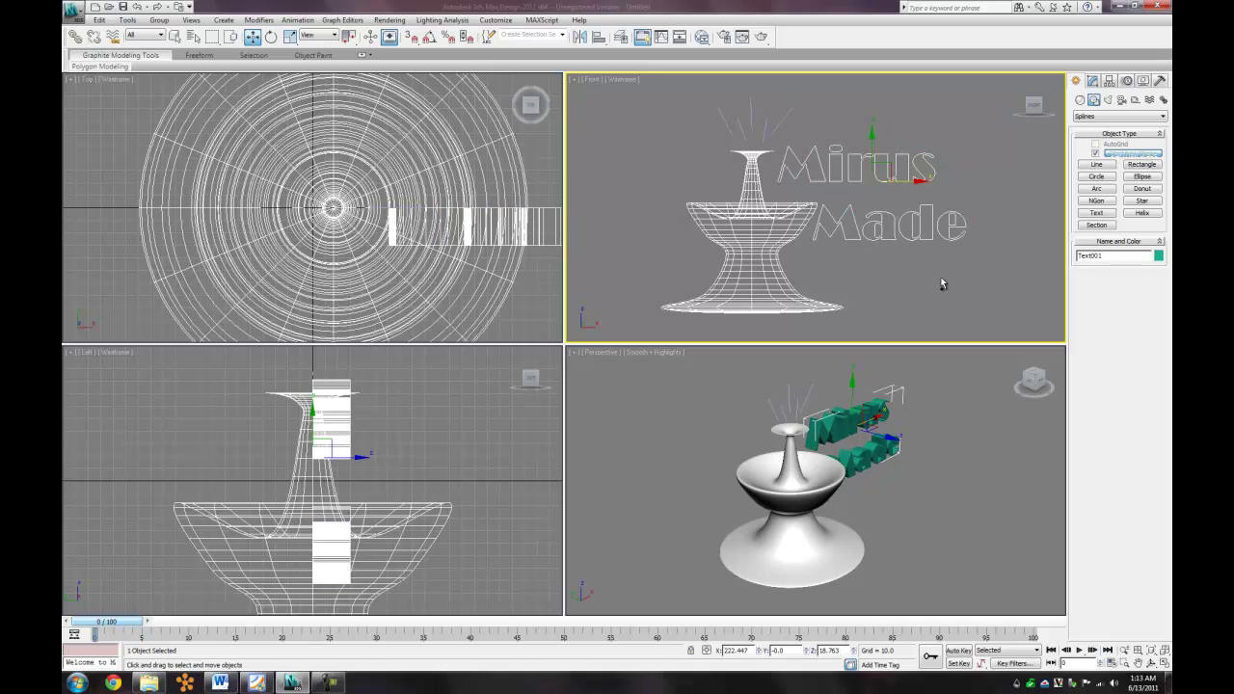
- Select the "Mirus Made" text together with the spray lines above the vase and hide them
{"action": "left_click_drag", "start_coordinate": [827, 103], "coordinate": [714, 155]}
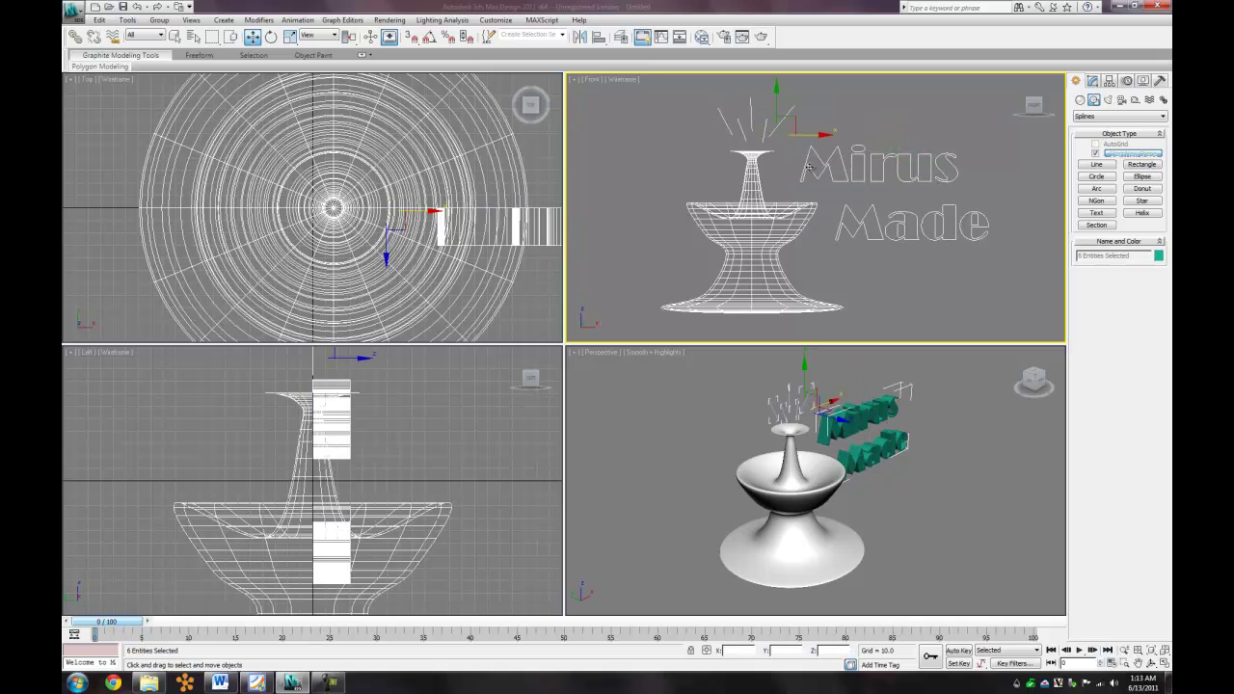
{"action": "left_click", "coordinate": [934, 227]}
{"action": "left_click_drag", "start_coordinate": [993, 132], "coordinate": [882, 261]}
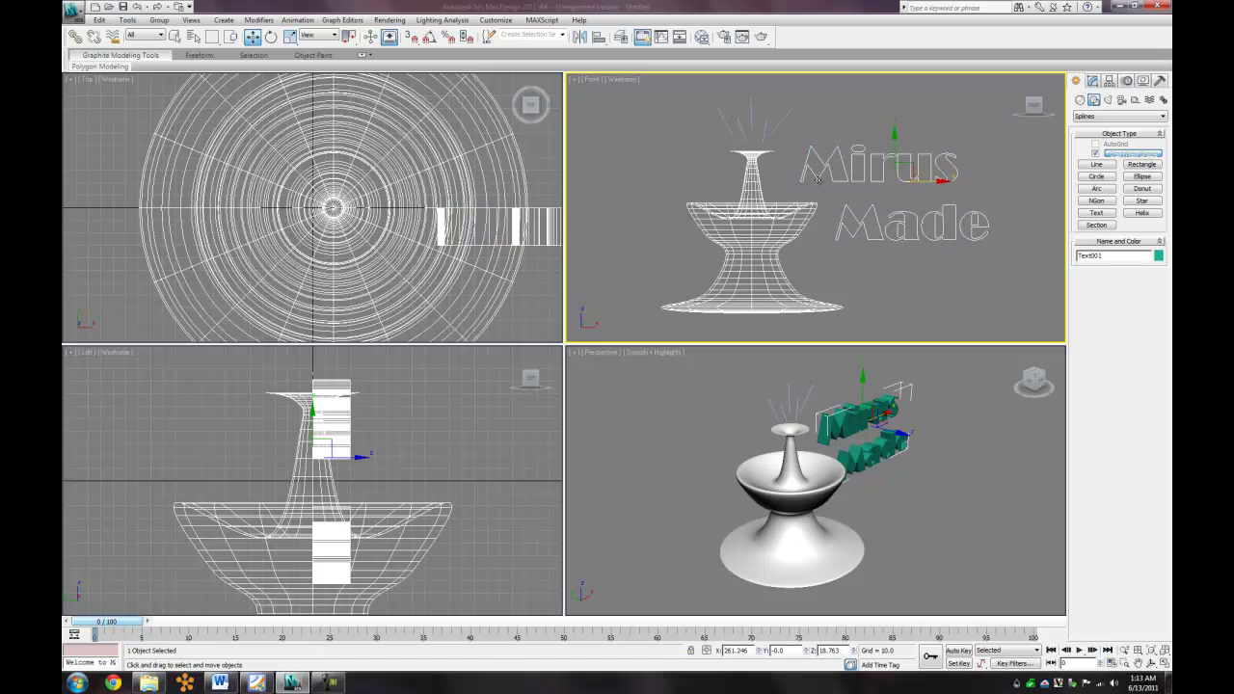
{"action": "left_click_drag", "start_coordinate": [837, 101], "coordinate": [642, 128], "text": "ctrl"}
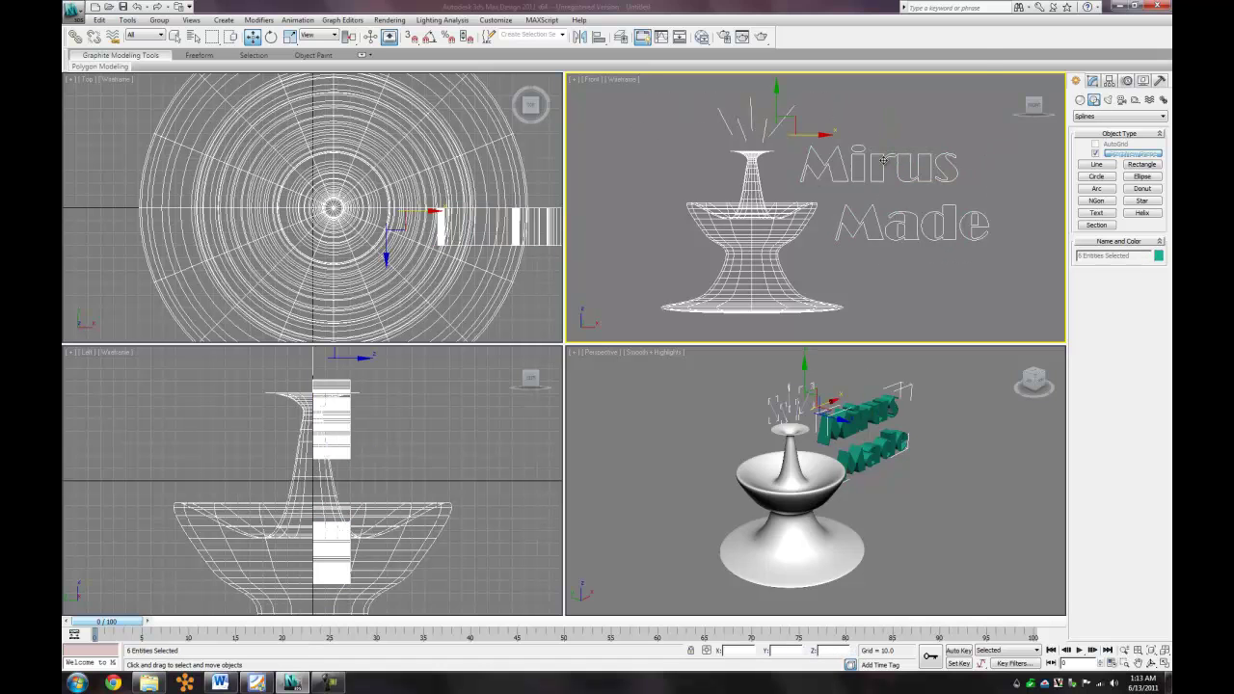
{"action": "right_click", "coordinate": [885, 166]}
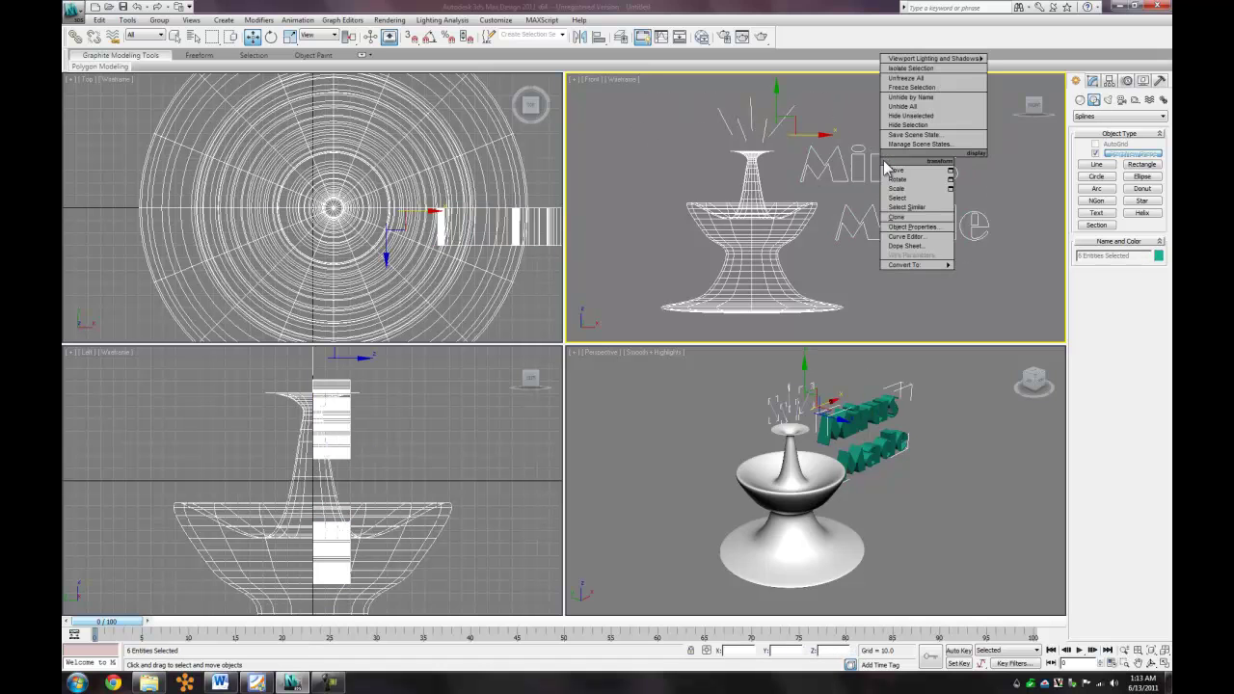
{"action": "right_click", "coordinate": [945, 295]}
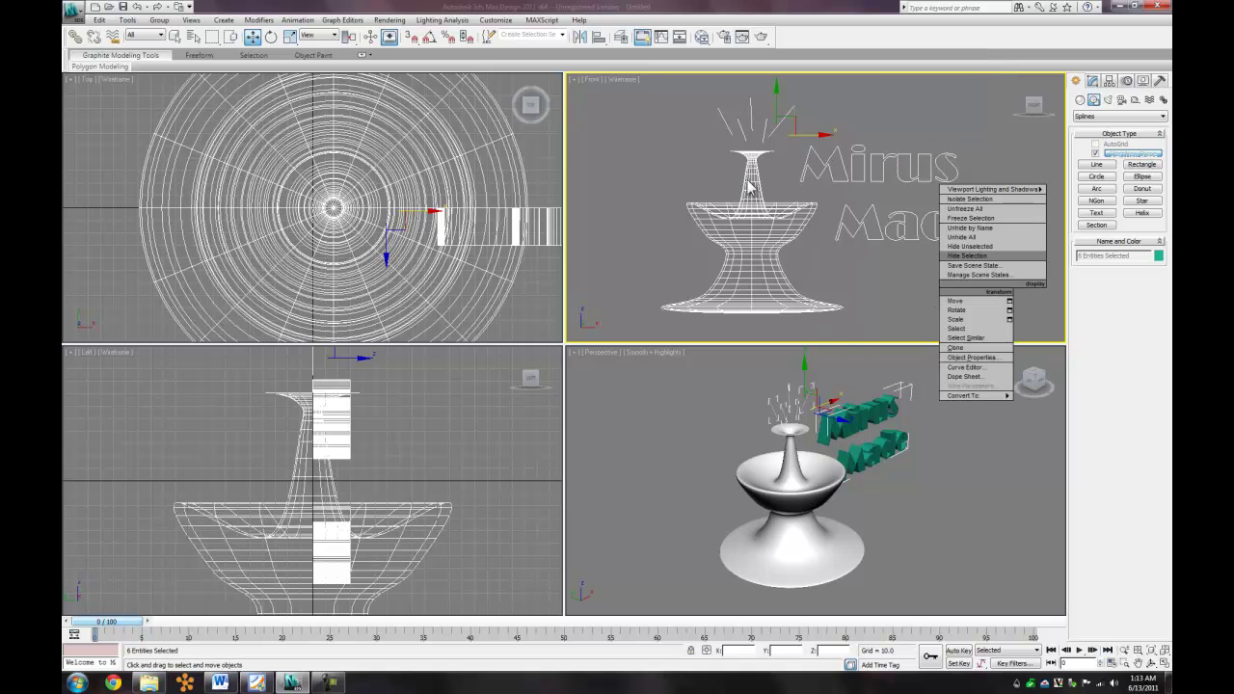
{"action": "left_click", "coordinate": [969, 256]}
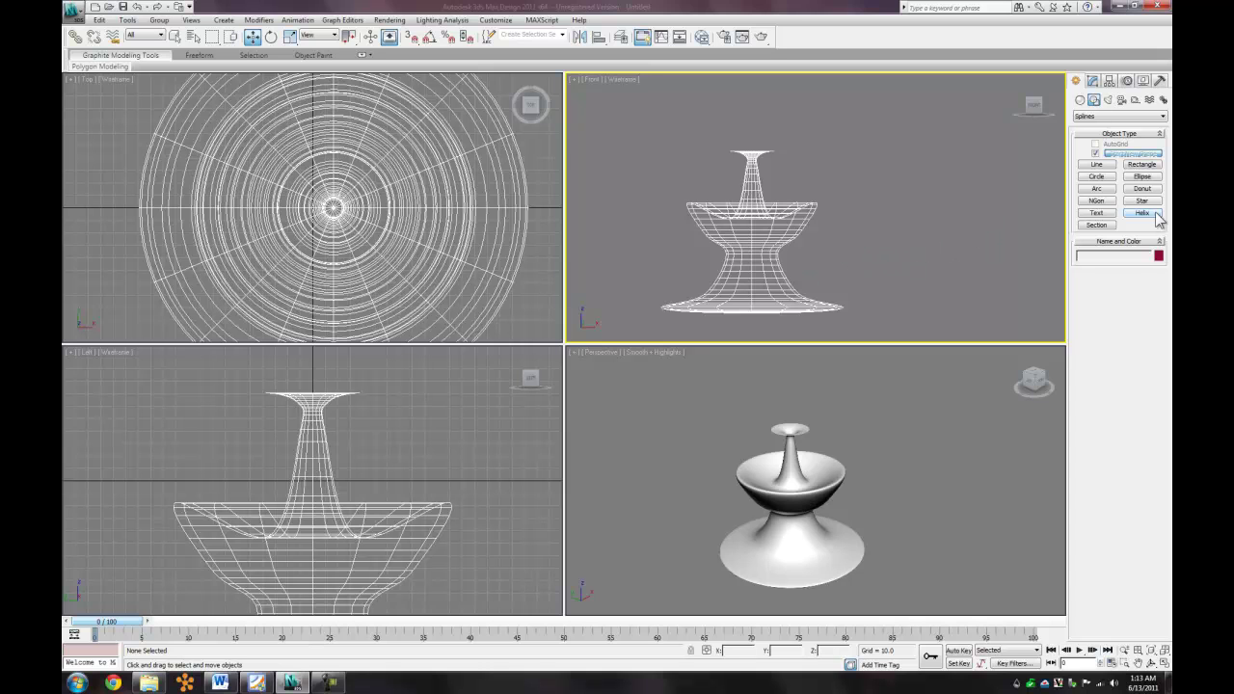
- Create a Section shape about 393 long and 418 wide, centred on the vase in the Front view
{"action": "left_click", "coordinate": [1097, 225]}
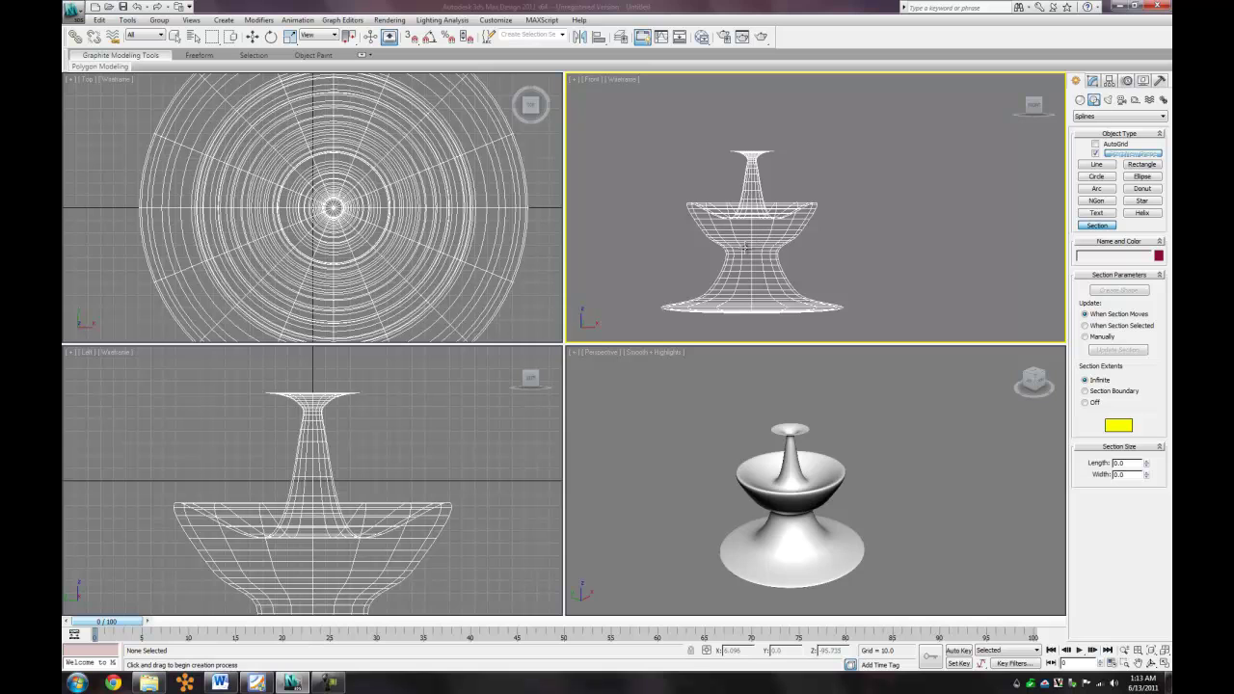
{"action": "left_click_drag", "start_coordinate": [751, 245], "coordinate": [874, 130]}
{"action": "right_click", "coordinate": [912, 467]}
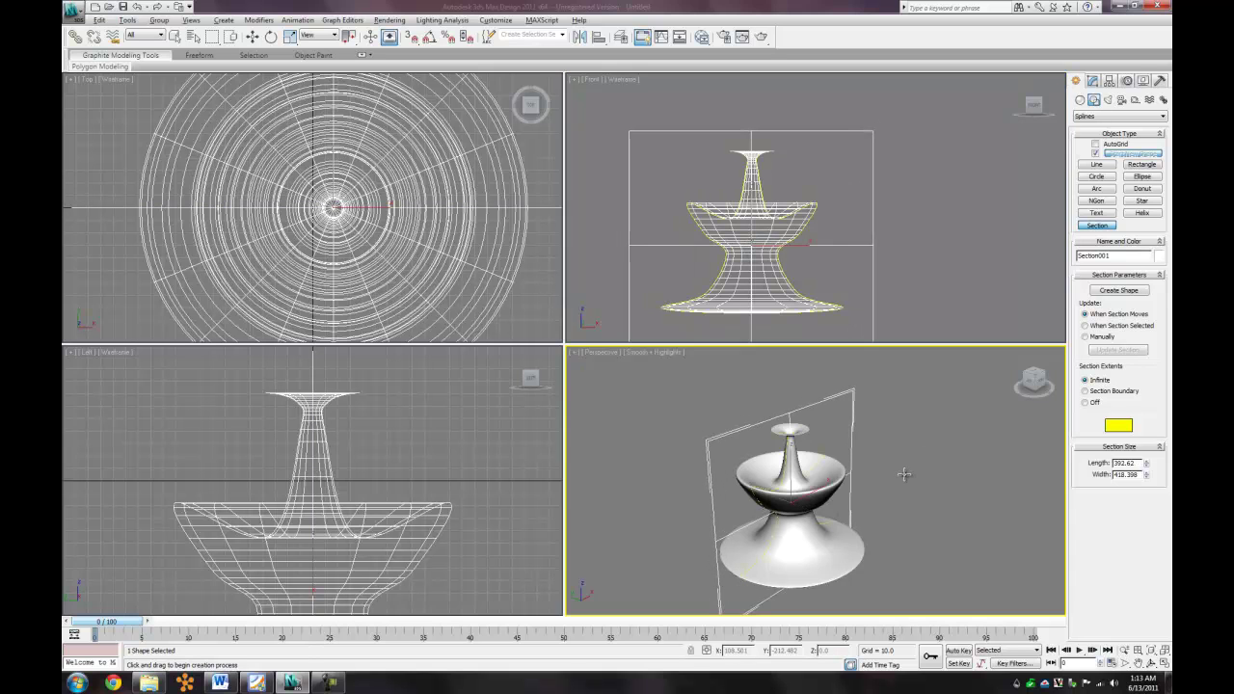
- In the maximized perspective view, slide the section plane back and forth through the vase along Y and leave it near the centre at about 4.4
{"action": "key", "text": "alt+w"}
{"action": "key", "text": "w"}
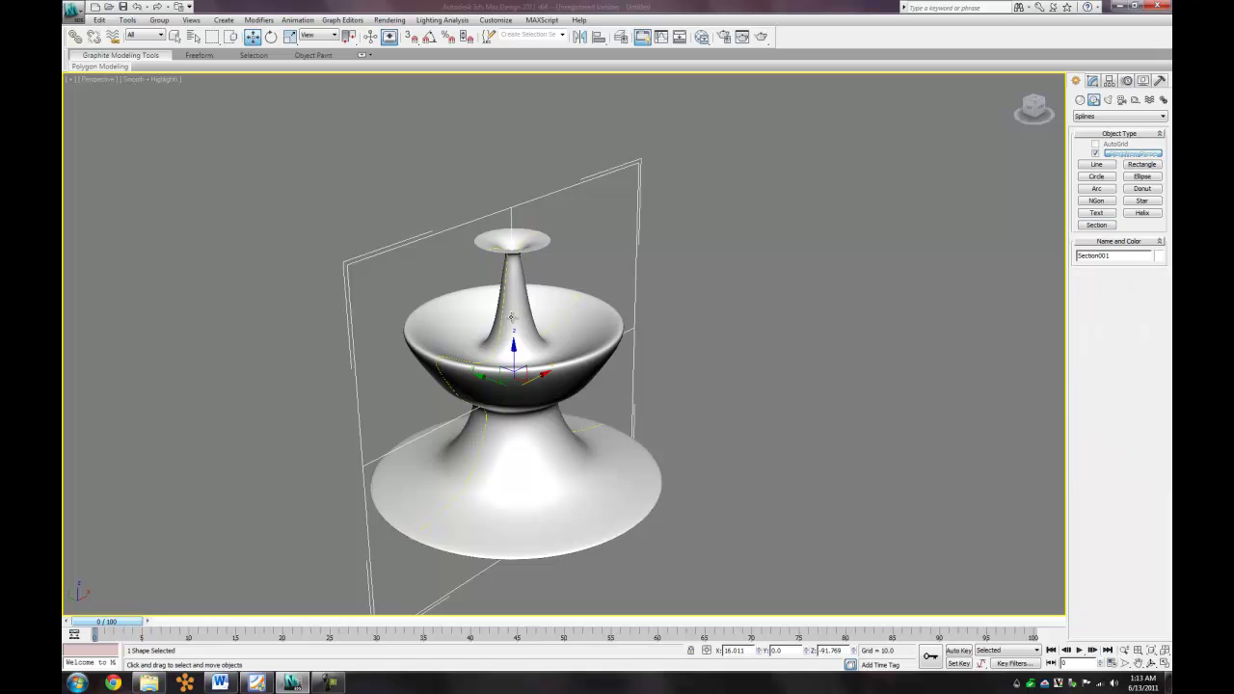
{"action": "mouse_move", "coordinate": [485, 378]}
{"action": "left_mouse_down"}
{"action": "mouse_move", "coordinate": [519, 394]}
{"action": "mouse_move", "coordinate": [492, 387]}
{"action": "left_mouse_up"}
{"action": "left_click", "coordinate": [1151, 652]}
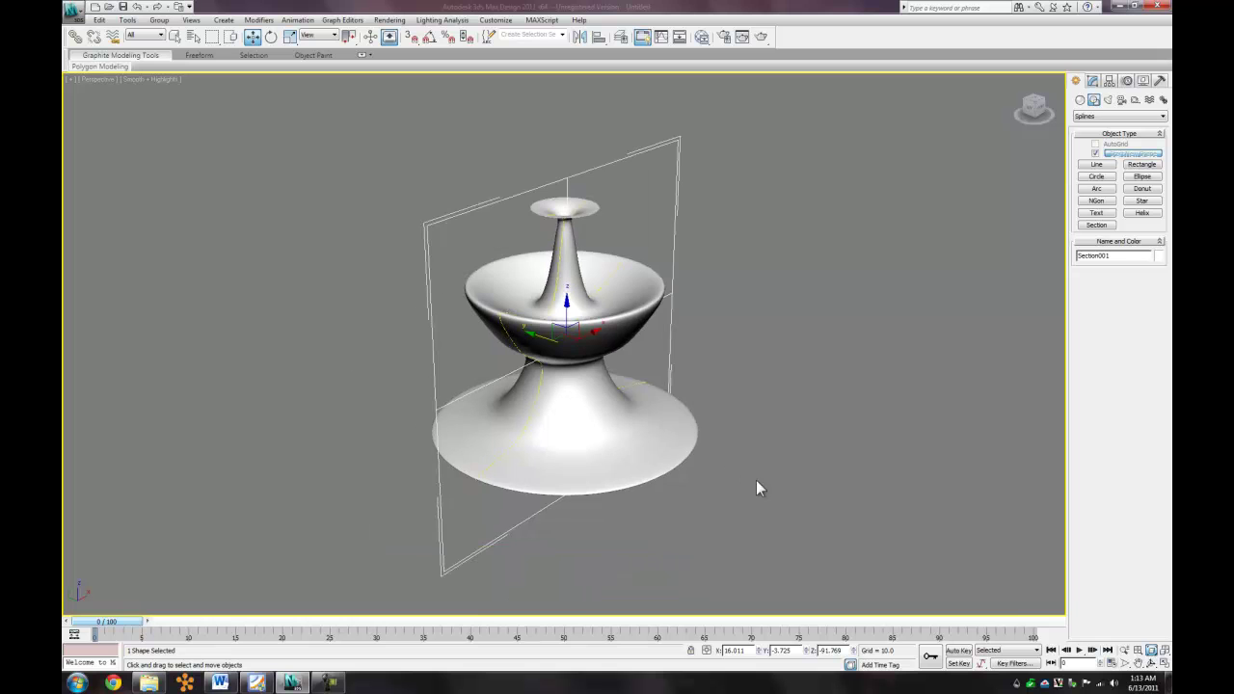
{"action": "middle_click_drag", "start_coordinate": [622, 386], "coordinate": [689, 394]}
{"action": "scroll", "coordinate": [659, 375], "scroll_direction": "up", "scroll_amount": 3}
{"action": "left_click_drag", "start_coordinate": [633, 346], "coordinate": [674, 598]}
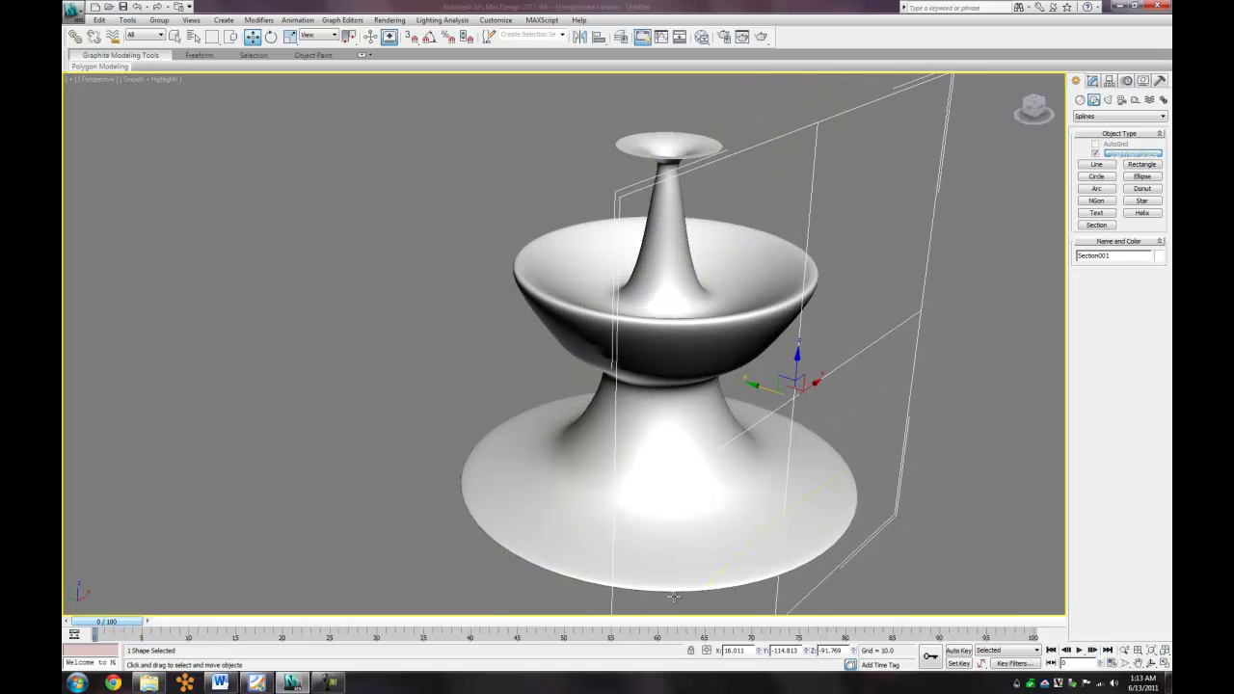
{"action": "left_click", "coordinate": [1153, 663]}
{"action": "left_click_drag", "start_coordinate": [701, 384], "coordinate": [616, 327]}
{"action": "right_click", "coordinate": [742, 396]}
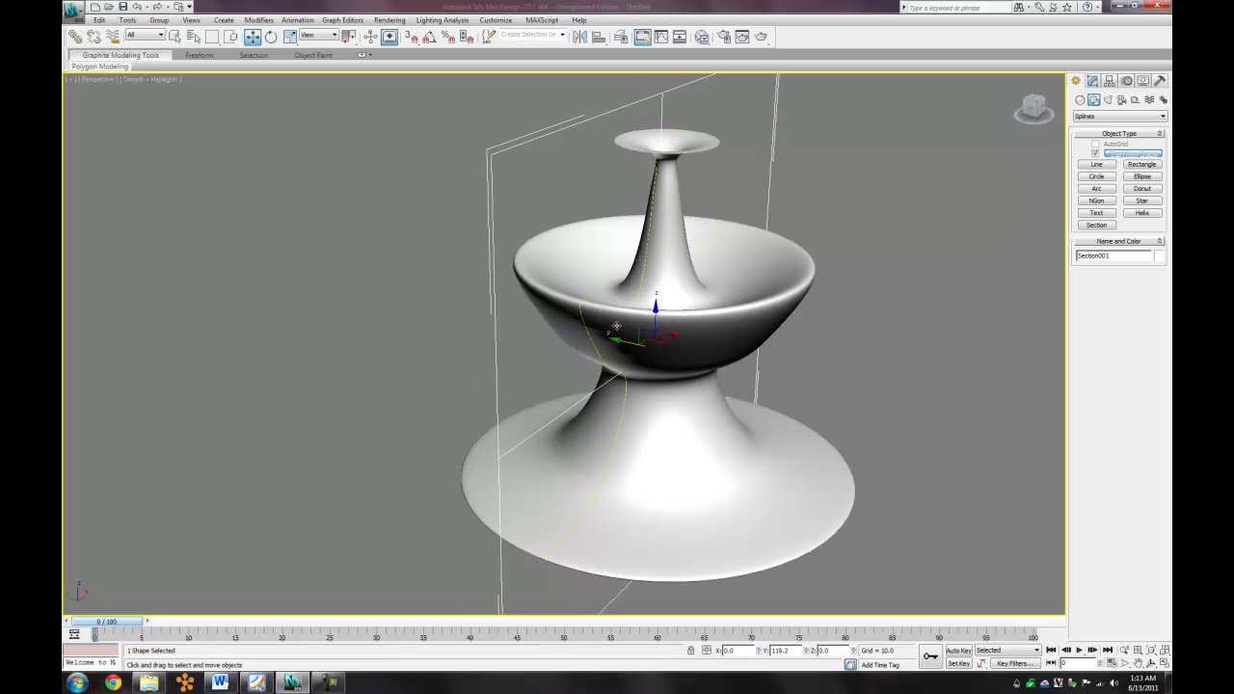
{"action": "left_click", "coordinate": [1152, 664]}
{"action": "left_click_drag", "start_coordinate": [725, 390], "coordinate": [657, 357]}
{"action": "right_click", "coordinate": [657, 358]}
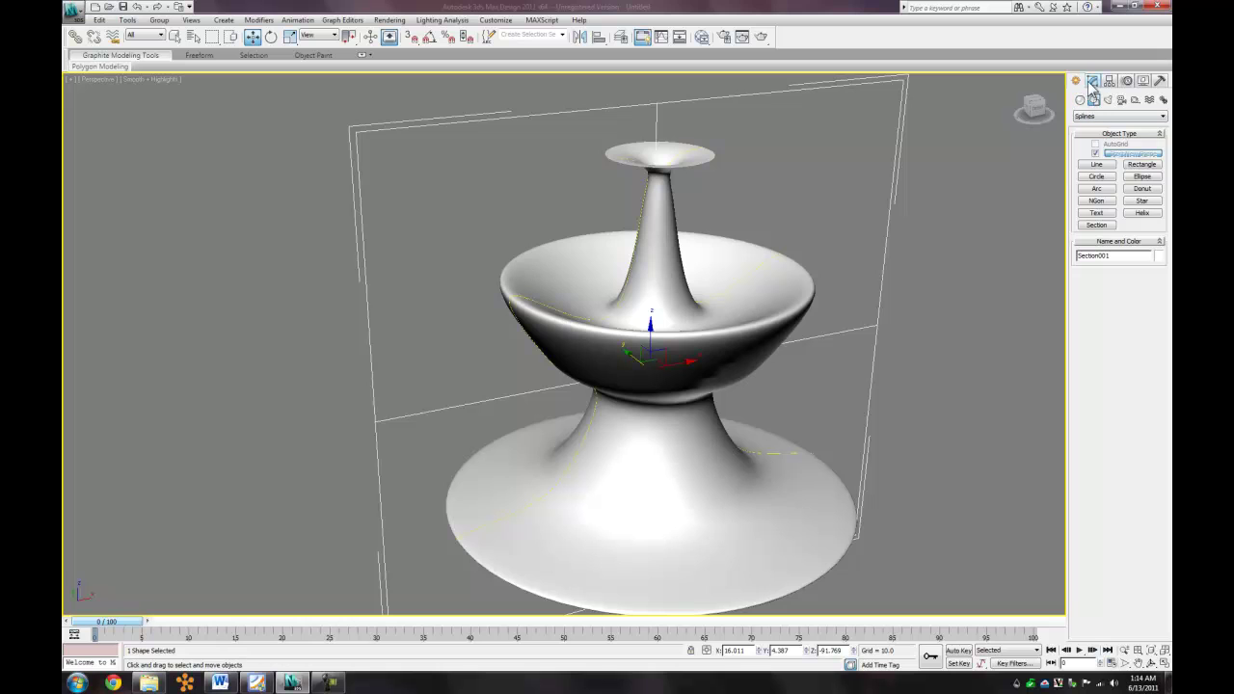
- Create a shape from the section plane's cut and name it "Fountain Profile"
{"action": "left_click", "coordinate": [1093, 82]}
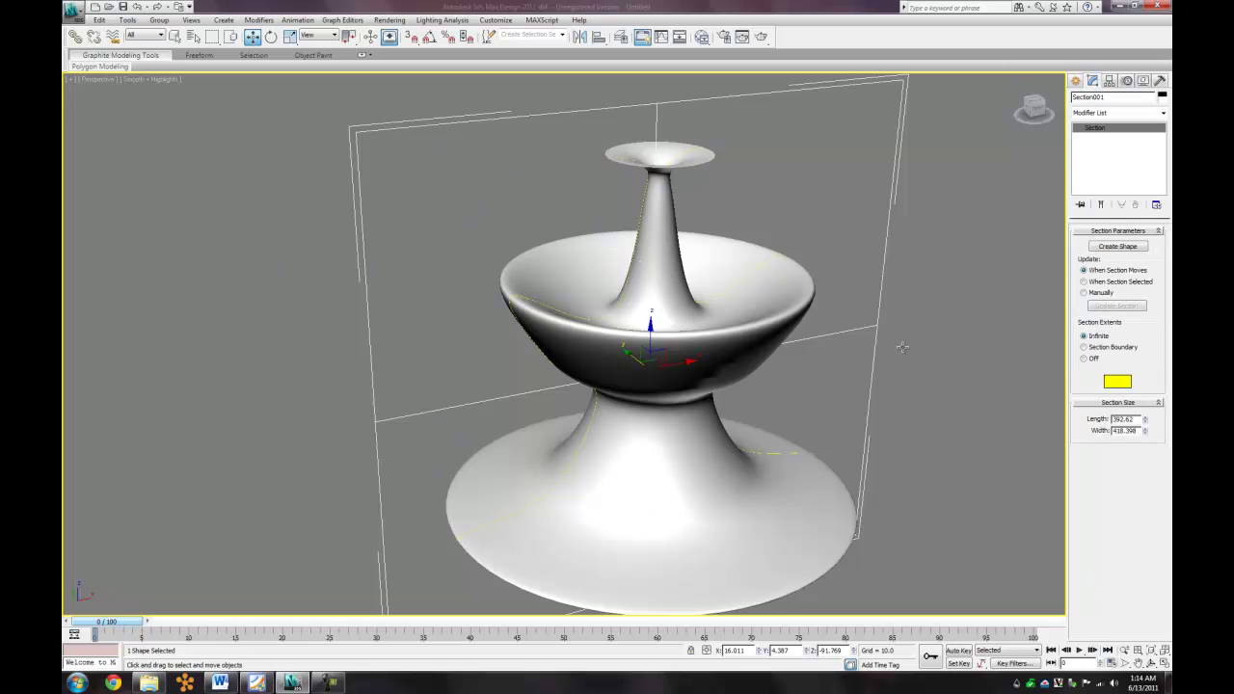
{"action": "left_click", "coordinate": [1104, 247]}
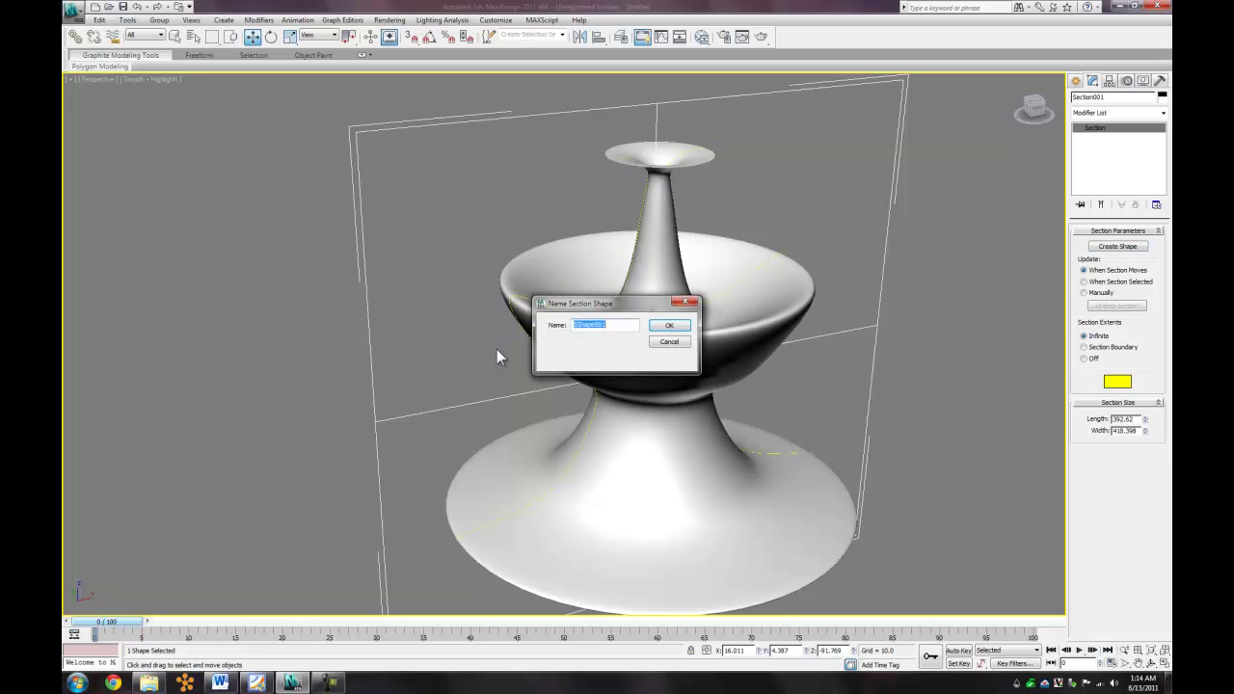
{"action": "type", "text": "Fountain Prof"}
{"action": "key", "text": "Return"}
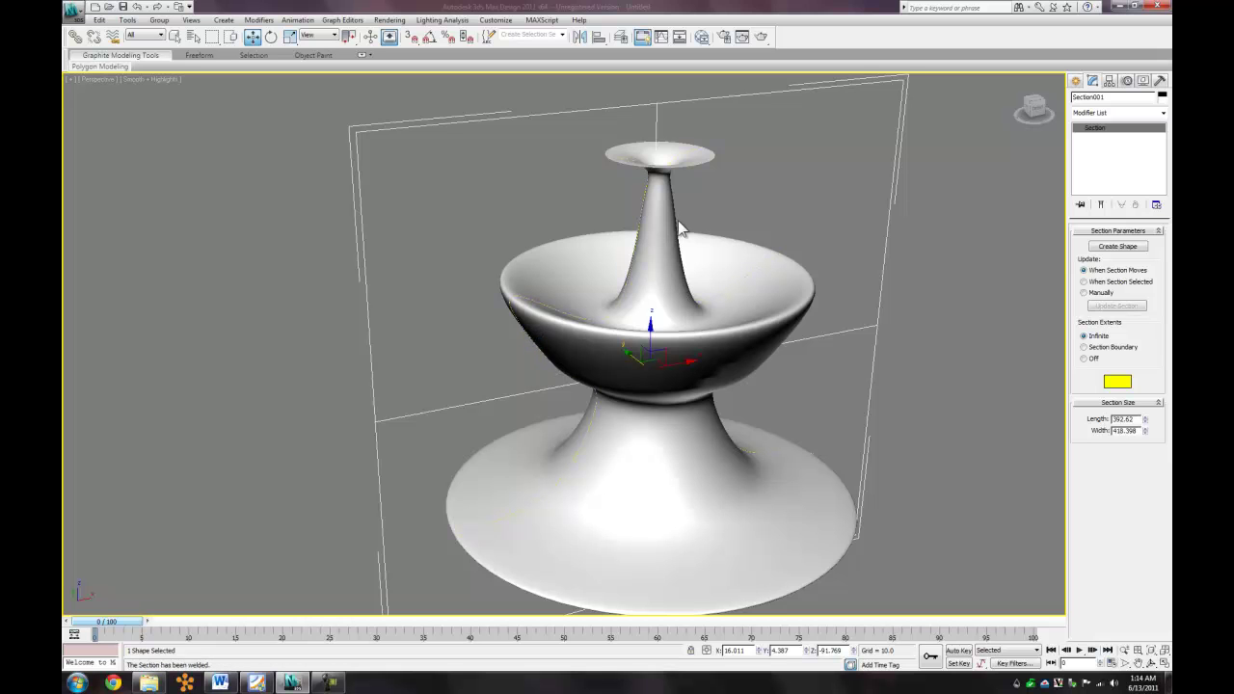
- Unhide all objects and delete the section plane around the vase
{"action": "left_click", "coordinate": [796, 224]}
{"action": "right_click", "coordinate": [826, 263]}
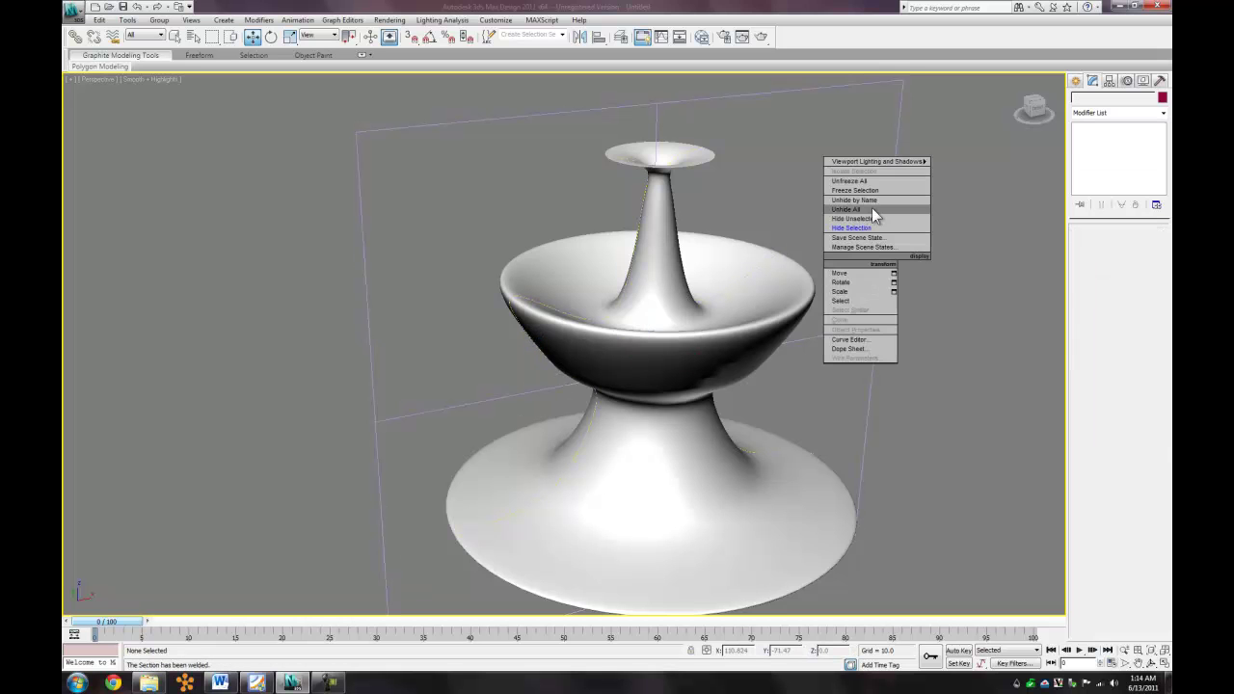
{"action": "left_click", "coordinate": [872, 207]}
{"action": "left_click_drag", "start_coordinate": [287, 109], "coordinate": [383, 204]}
{"action": "key", "text": "Delete"}
- Hide the lathed vase and view the remaining profile outline in the maximized Front view
{"action": "left_click", "coordinate": [566, 272]}
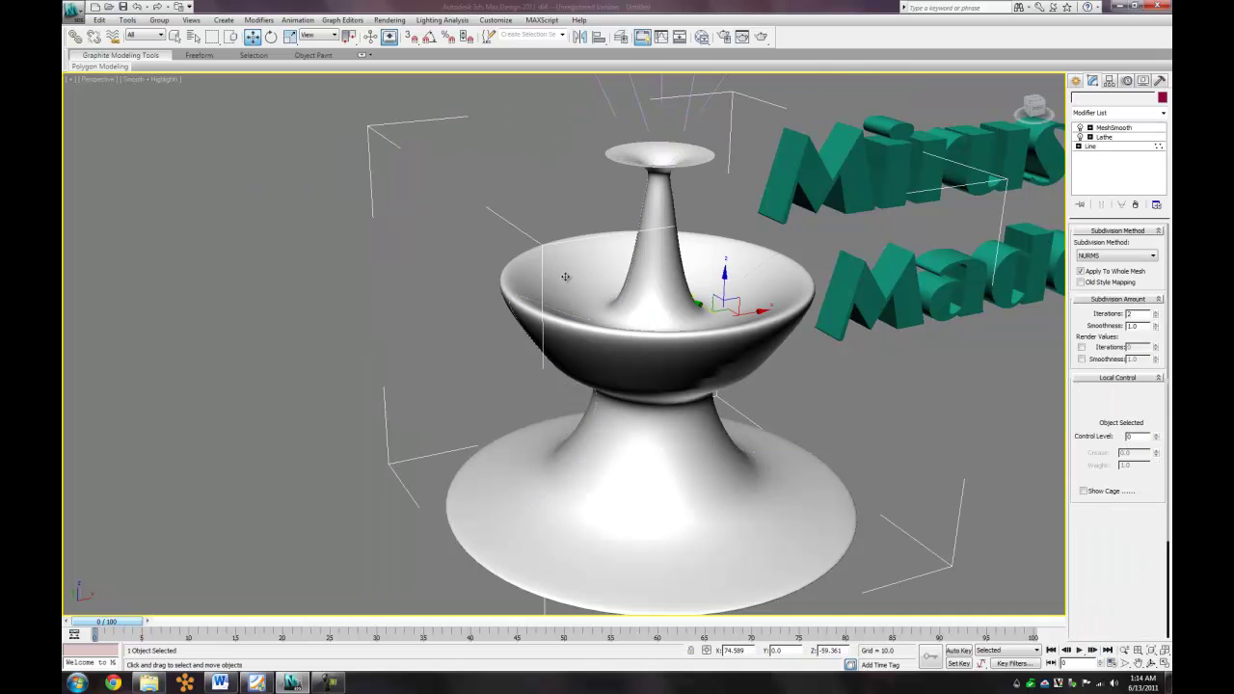
{"action": "right_click", "coordinate": [571, 270]}
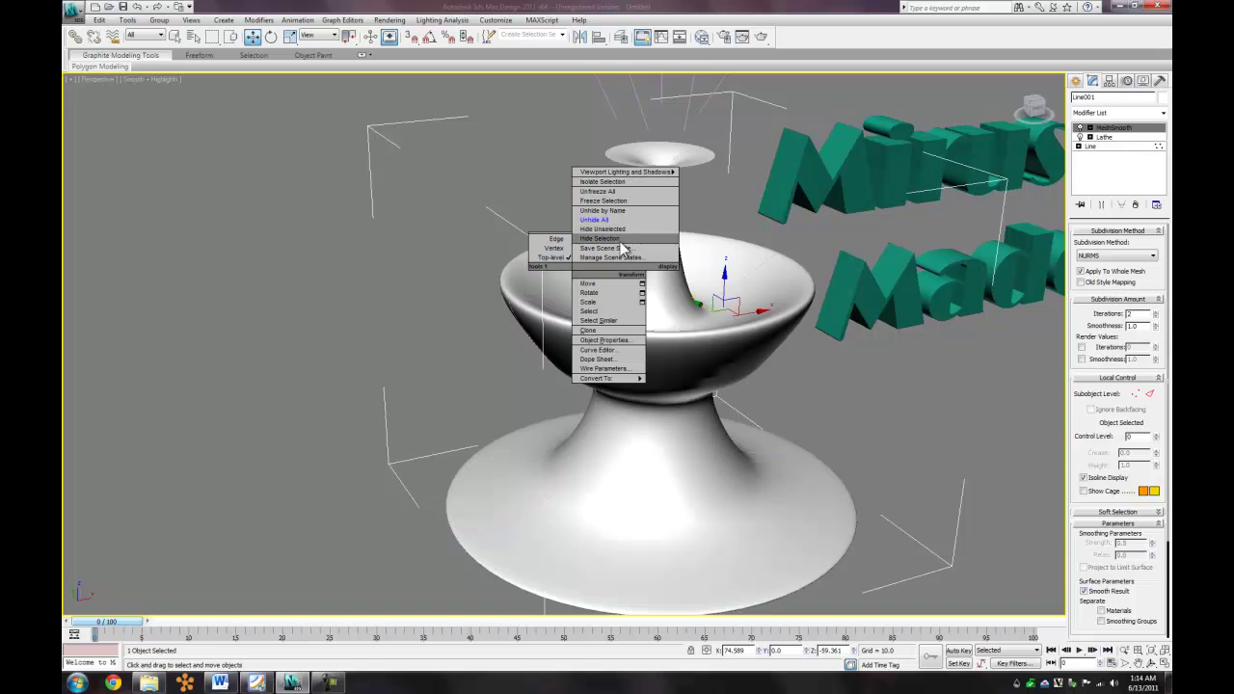
{"action": "left_click", "coordinate": [600, 238]}
{"action": "key", "text": "alt+w"}
{"action": "left_click", "coordinate": [850, 276]}
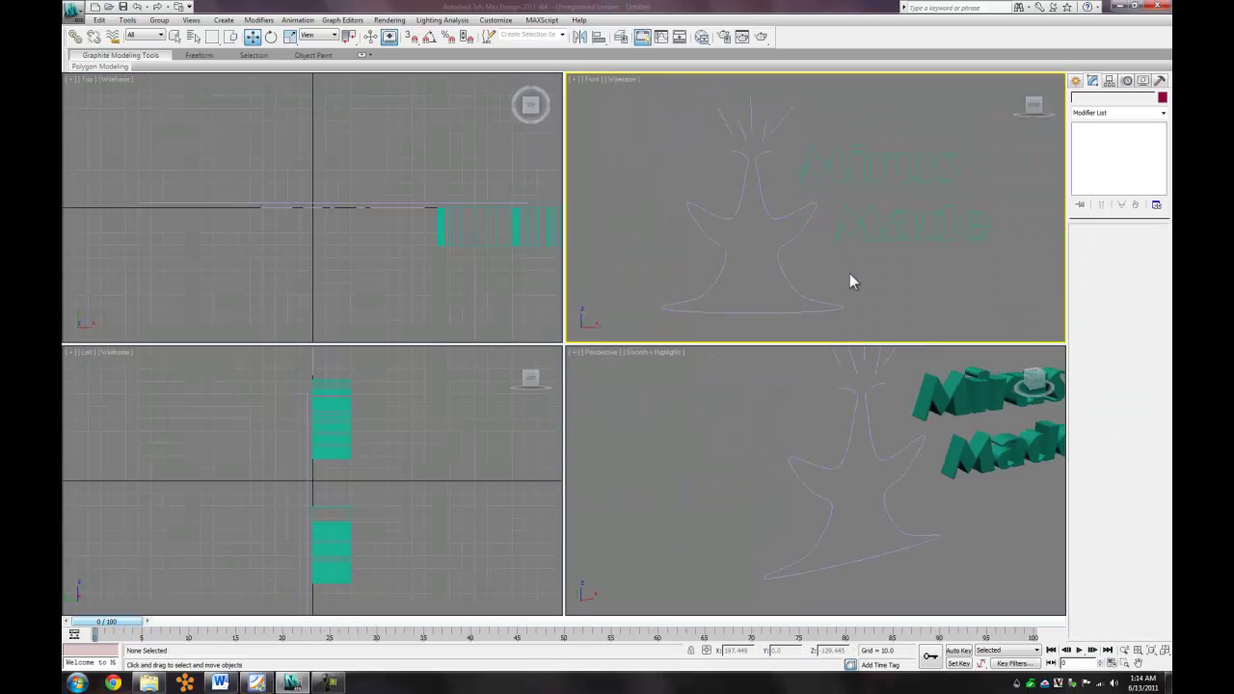
{"action": "key", "text": "alt+w"}
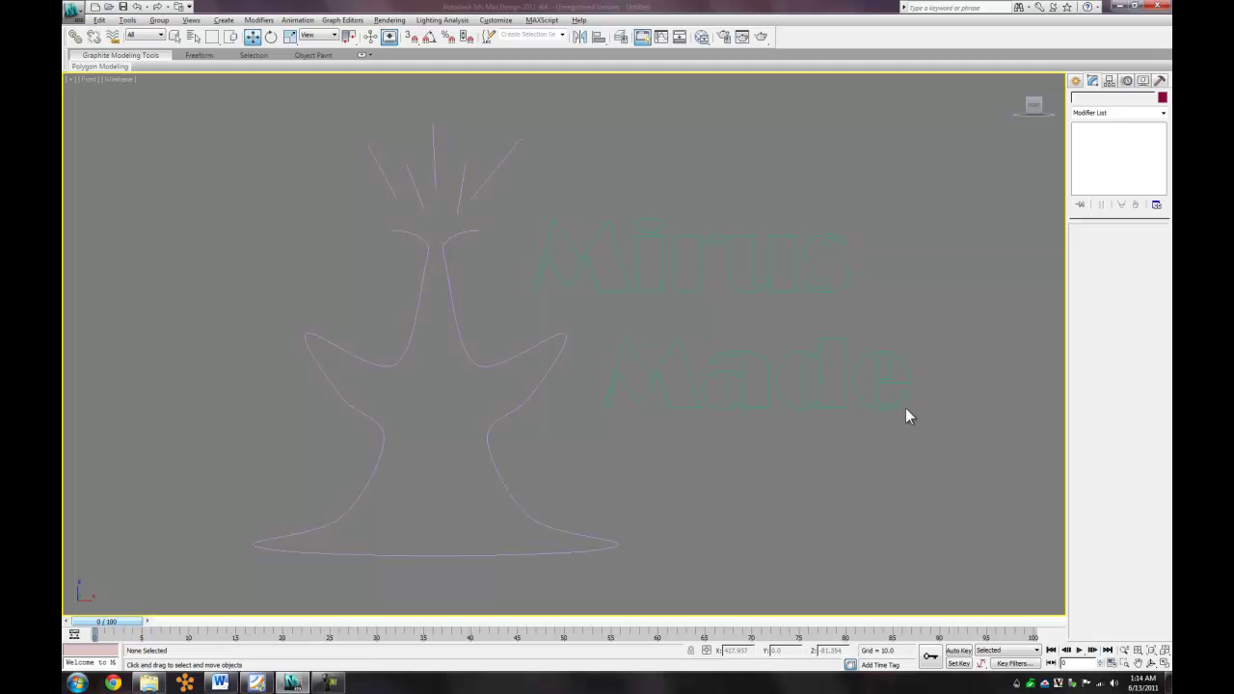
- In the four-viewport layout, select the fountain profile spline and apply an Extrude modifier with an amount of 30
{"action": "key", "text": "alt+w"}
{"action": "left_click_drag", "start_coordinate": [895, 409], "coordinate": [866, 453]}
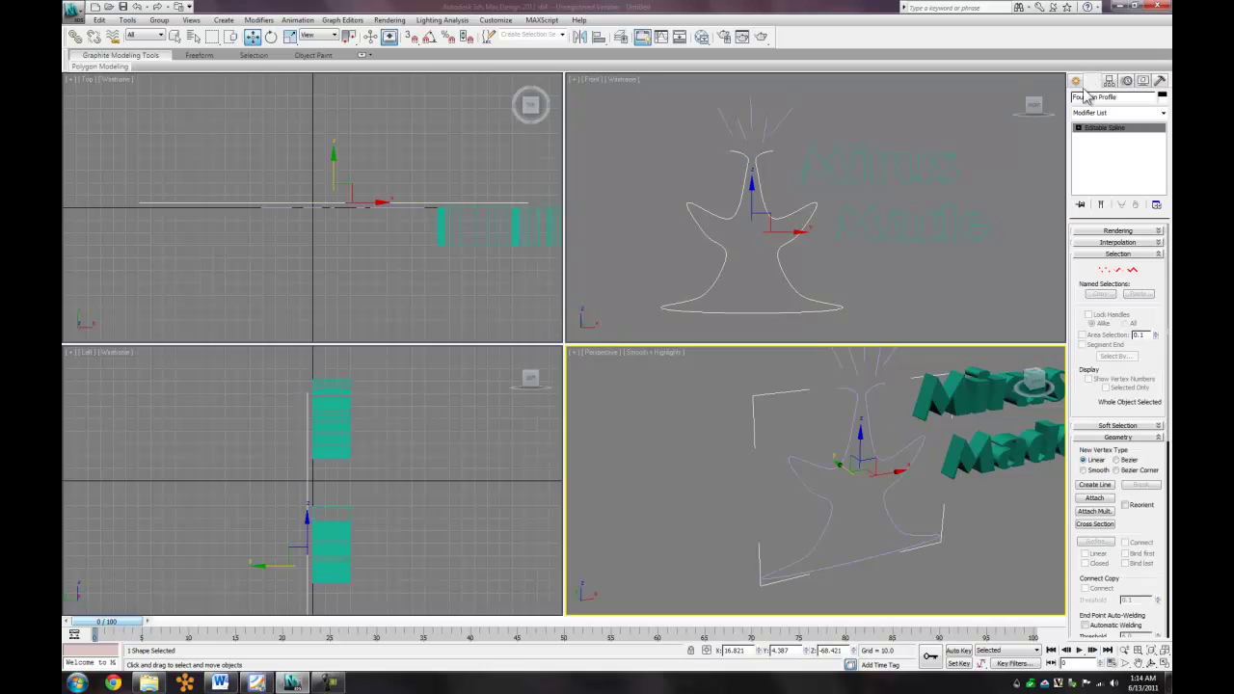
{"action": "left_click", "coordinate": [1141, 114]}
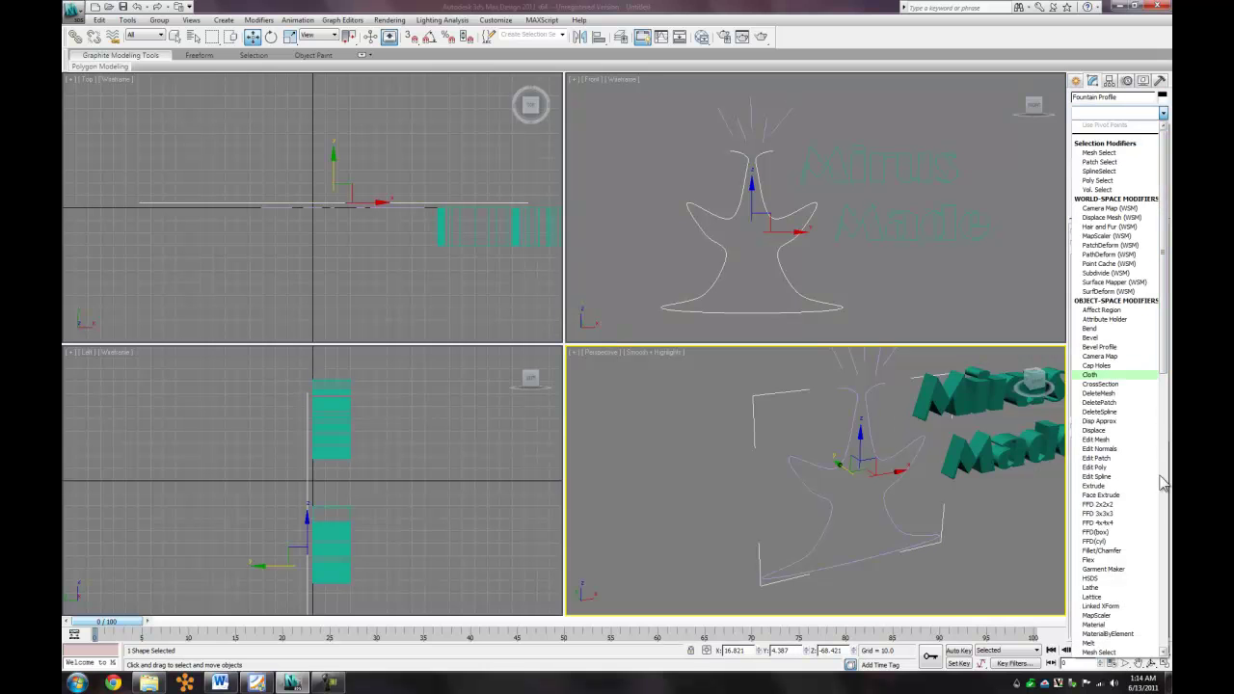
{"action": "left_click", "coordinate": [1148, 490]}
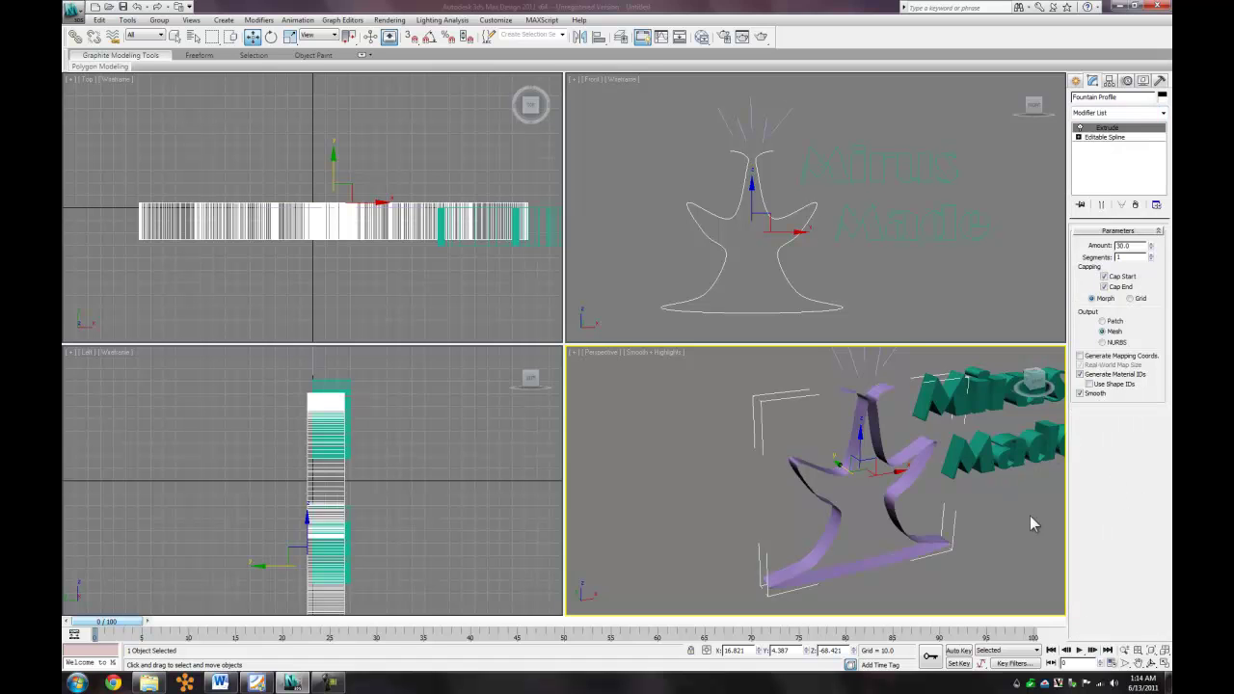
- Examine the extruded profile with the spray lines and text in the maximized perspective view
{"action": "middle_click_drag", "start_coordinate": [1025, 570], "coordinate": [965, 578], "text": "alt"}
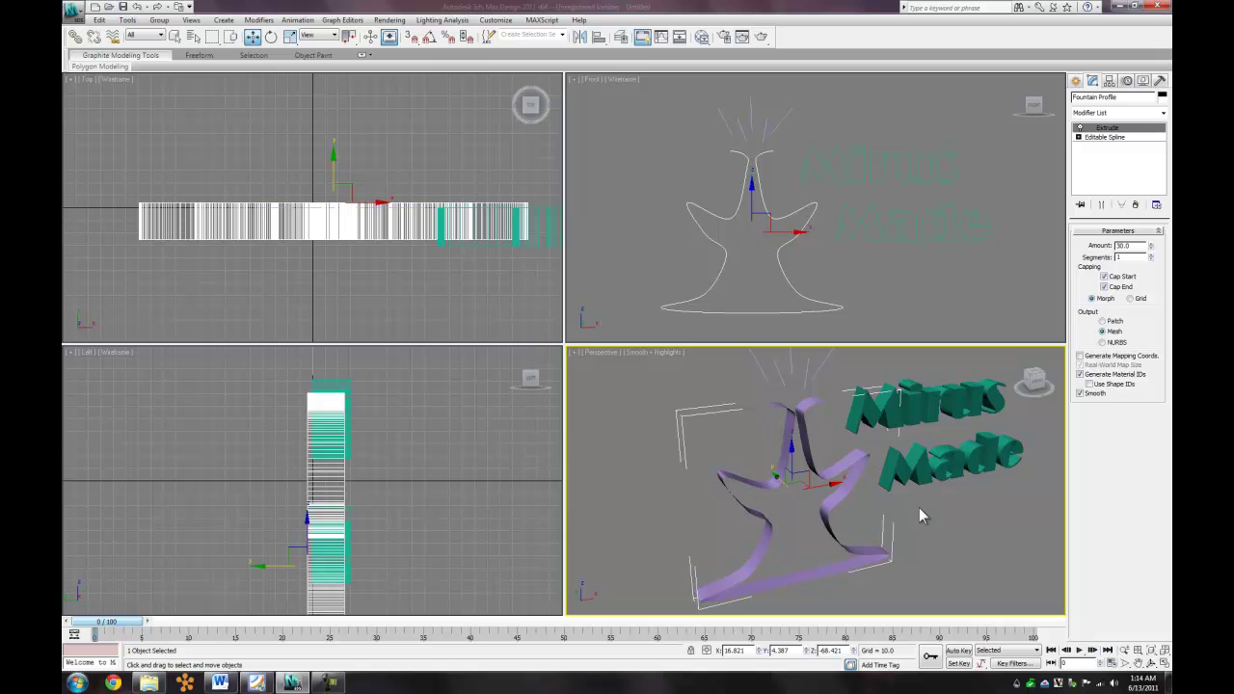
{"action": "key", "text": "alt+w"}
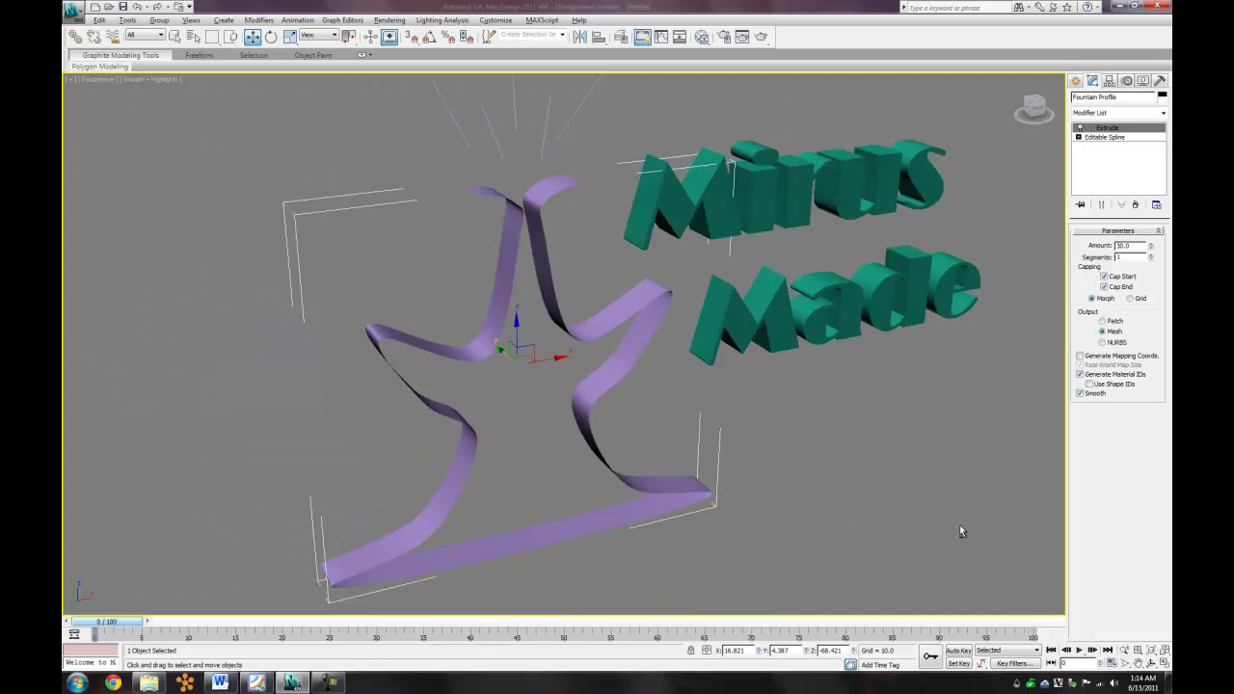
{"action": "left_click", "coordinate": [825, 461]}
{"action": "middle_click_drag", "start_coordinate": [836, 414], "coordinate": [823, 440]}
{"action": "scroll", "coordinate": [830, 429], "scroll_direction": "down", "scroll_amount": 3}
{"action": "scroll", "coordinate": [831, 430], "scroll_direction": "up", "scroll_amount": 3}
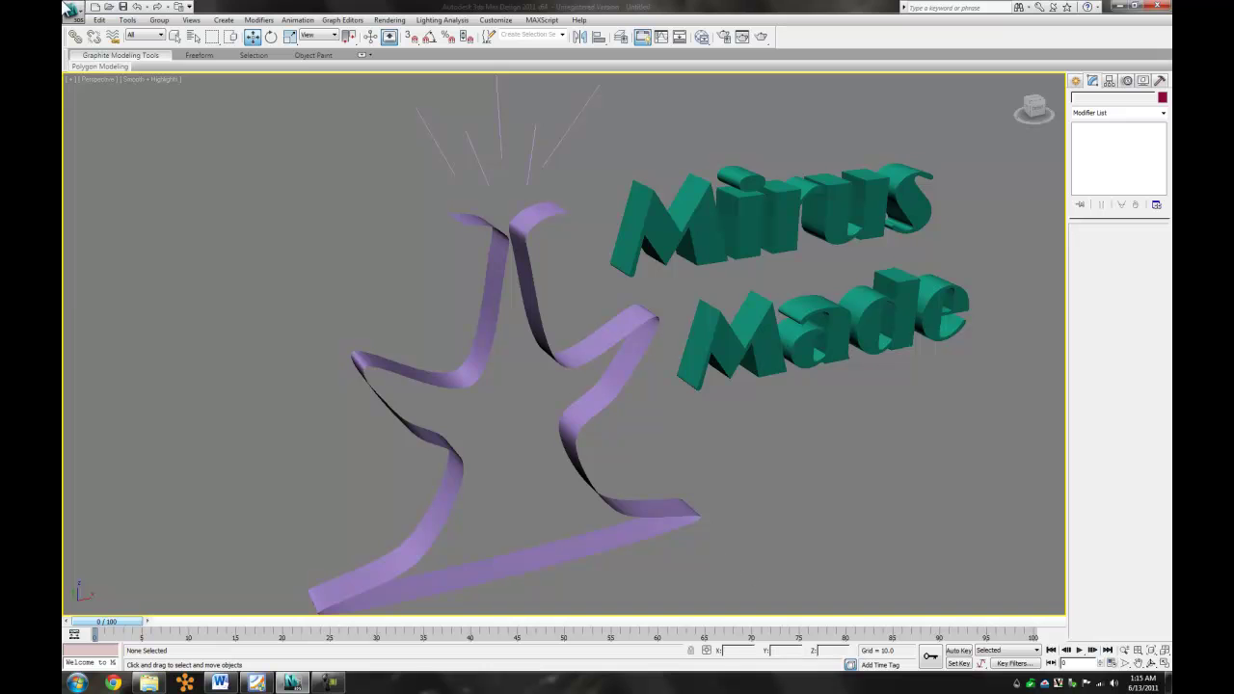
- Save the scene to the Desktop under the file name mylogo.mirus.max
{"action": "left_click", "coordinate": [72, 12]}
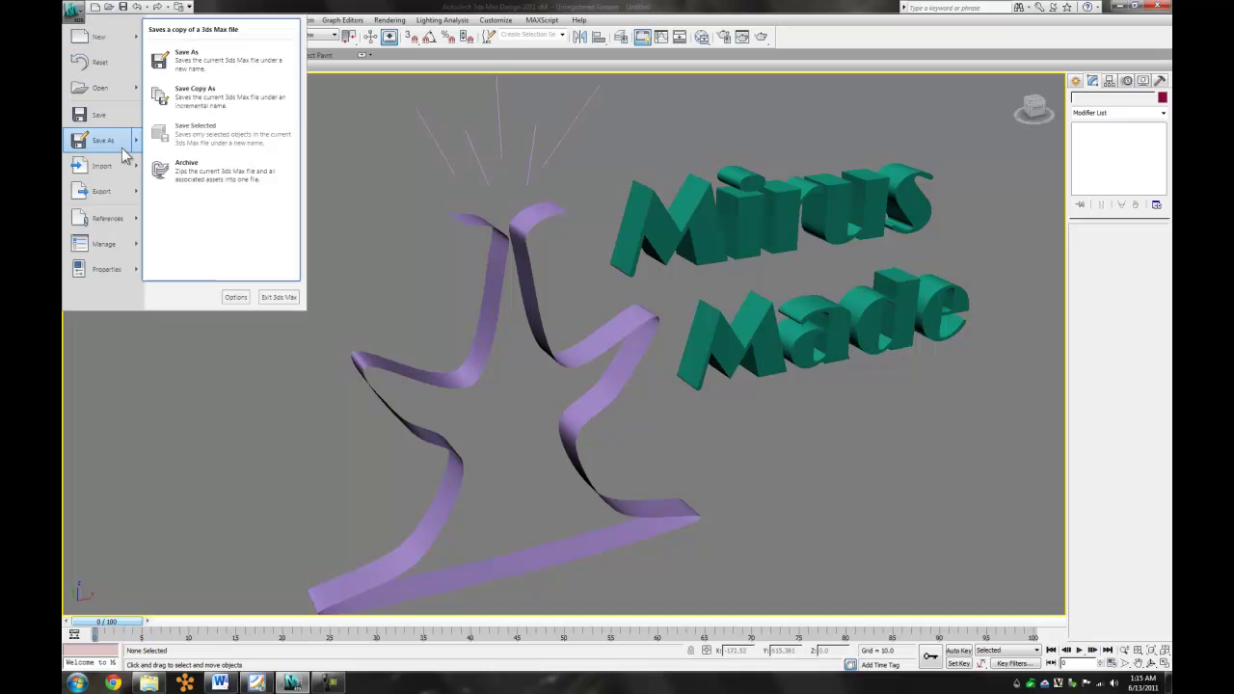
{"action": "left_click", "coordinate": [123, 151]}
{"action": "type", "text": "mylogo.mirus.max"}
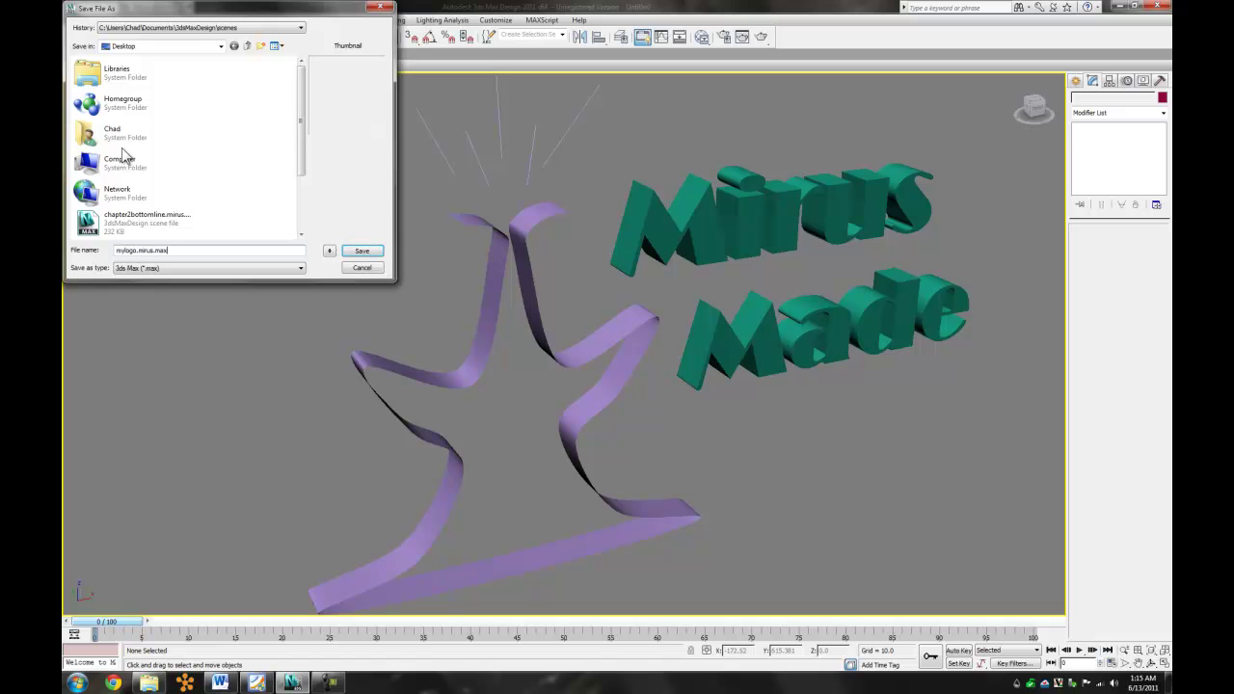
{"action": "key", "text": "Return"}
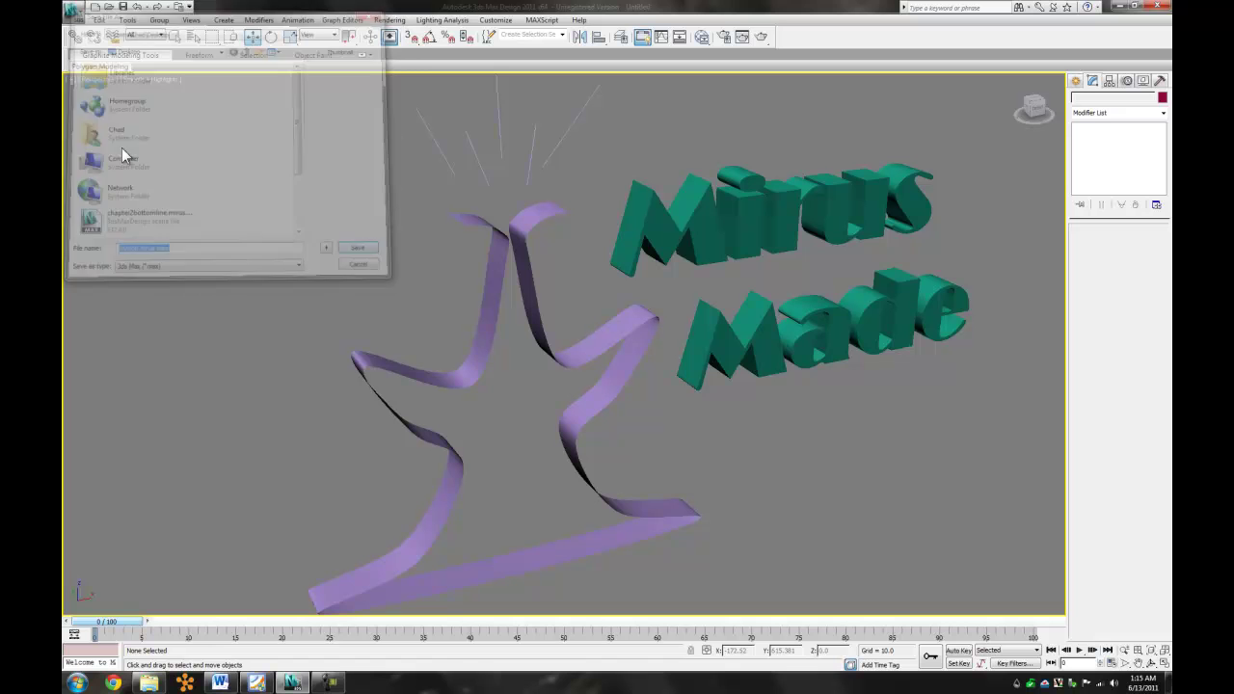